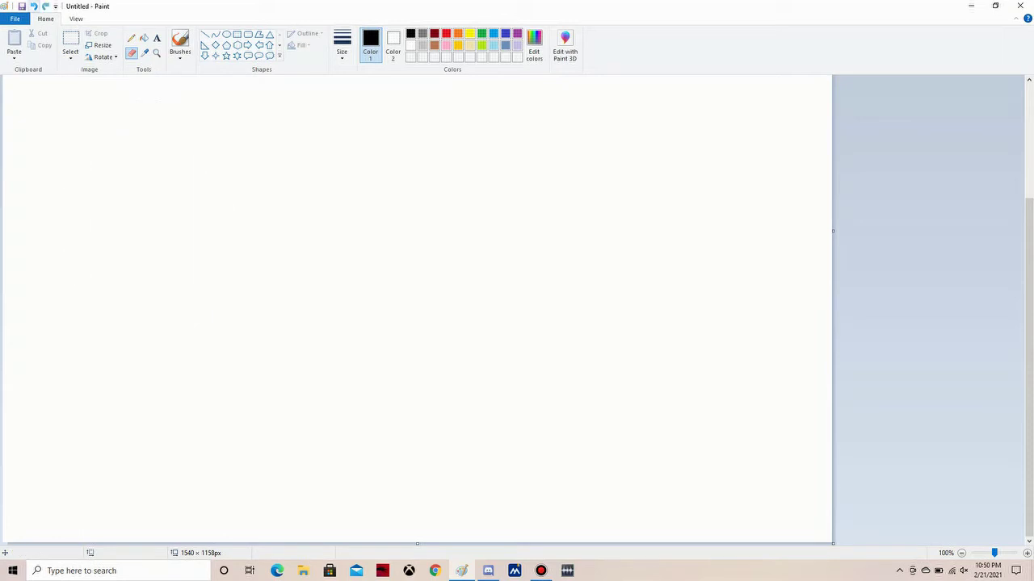
pyautogui.click(269, 34)
pyautogui.moveTo(111, 349)
pyautogui.mouseDown()
pyautogui.moveTo(198, 178)
pyautogui.moveTo(190, 159)
pyautogui.mouseUp()
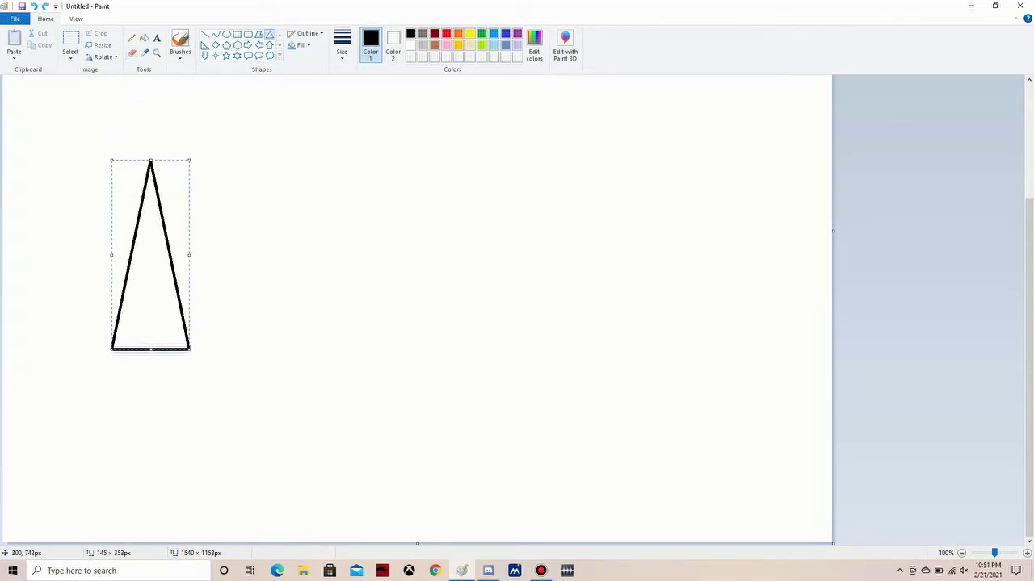
pyautogui.moveTo(192, 257); pyautogui.dragTo(219, 256)
pyautogui.moveTo(206, 257); pyautogui.dragTo(192, 257)
pyautogui.click(282, 149)
pyautogui.click(215, 34)
pyautogui.moveTo(150, 159)
pyautogui.mouseDown()
pyautogui.moveTo(36, 180)
pyautogui.moveTo(96, 146)
pyautogui.mouseUp()
pyautogui.moveTo(37, 180)
pyautogui.mouseDown()
pyautogui.moveTo(25, 358)
pyautogui.moveTo(56, 358)
pyautogui.mouseUp()
pyautogui.moveTo(45, 269); pyautogui.dragTo(29, 277)
pyautogui.hotkey('ctrl', 'z')
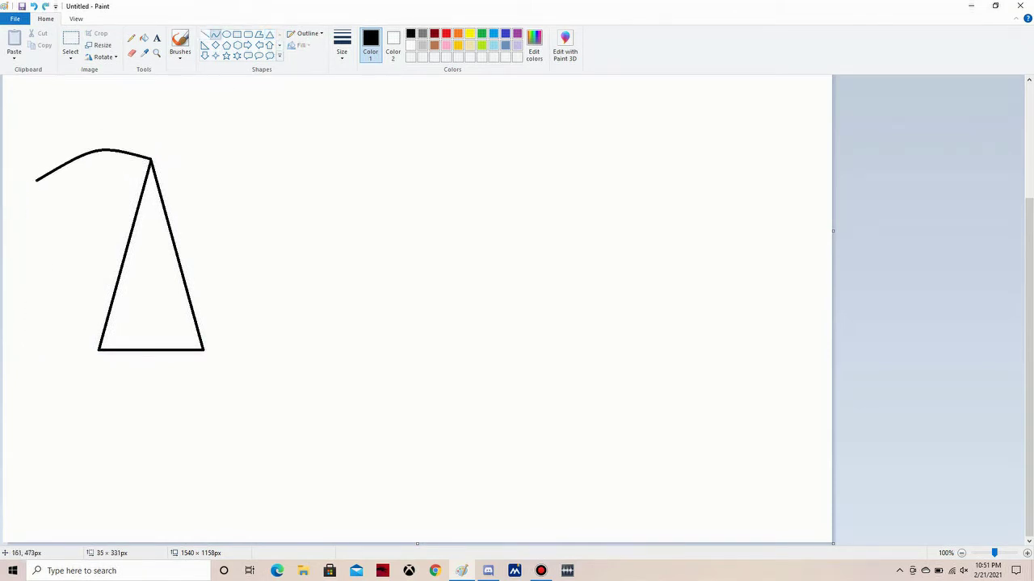
pyautogui.moveTo(36, 180); pyautogui.dragTo(54, 373)
pyautogui.moveTo(45, 277); pyautogui.dragTo(1, 307)
pyautogui.hotkey('ctrl', 'a')
pyautogui.press('Delete')
# Draw a tall, narrow black triangle outline in the left part of the canvas
pyautogui.click(269, 34)
pyautogui.moveTo(122, 149)
pyautogui.mouseDown()
pyautogui.moveTo(189, 342)
pyautogui.moveTo(157, 346)
pyautogui.moveTo(139, 325)
pyautogui.mouseUp()
pyautogui.moveTo(152, 251); pyautogui.dragTo(171, 251)
pyautogui.press('Escape')
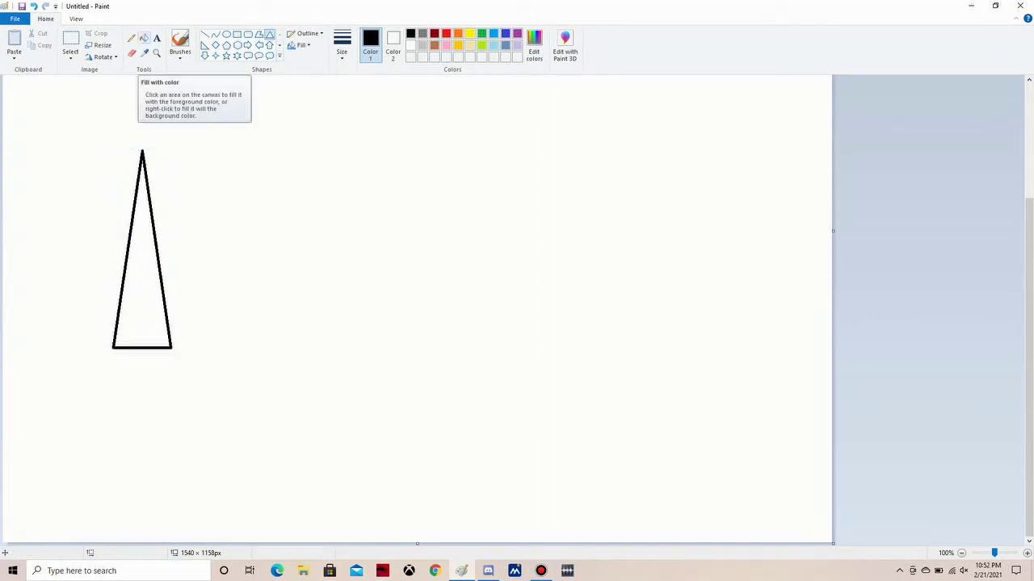
# Draw a black two-part curve from the triangle's apex around its left side as a wide hood outline
pyautogui.click(216, 34)
pyautogui.moveTo(142, 150)
pyautogui.mouseDown()
pyautogui.moveTo(60, 186)
pyautogui.moveTo(31, 213)
pyautogui.mouseUp()
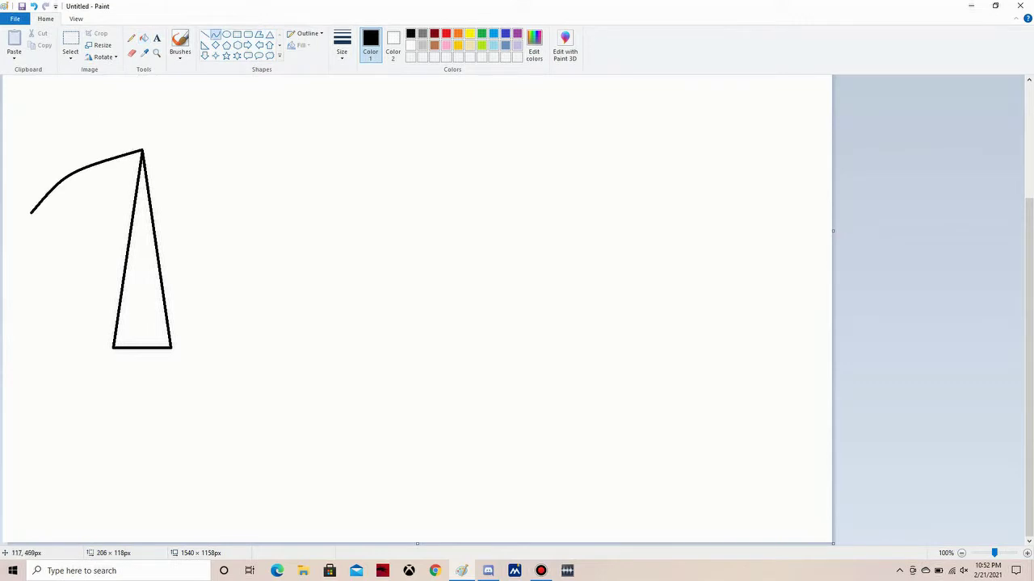
pyautogui.moveTo(99, 455); pyautogui.dragTo(69, 139)
pyautogui.moveTo(30, 214)
pyautogui.mouseDown()
pyautogui.moveTo(49, 312)
pyautogui.moveTo(47, 385)
pyautogui.moveTo(2, 299)
pyautogui.mouseUp()
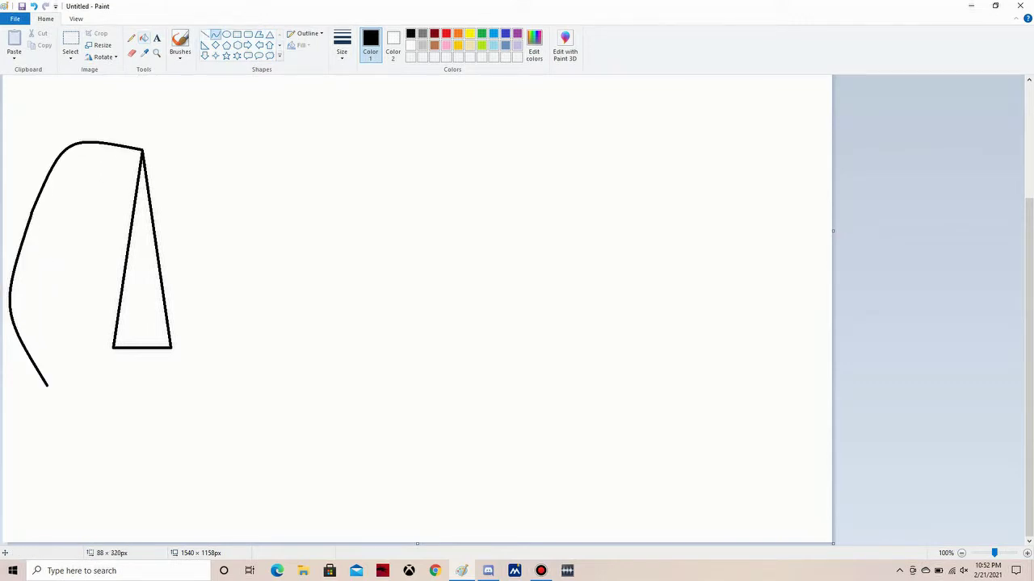
# Fill the triangle with black and set a custom dark grey as Color 1
pyautogui.click(142, 307)
pyautogui.scroll(1, 517, 307)
pyautogui.scroll(-1, 517, 307)
pyautogui.scroll(4, 517, 307)
pyautogui.click(533, 46)
pyautogui.click(621, 279)
pyautogui.click(417, 357)
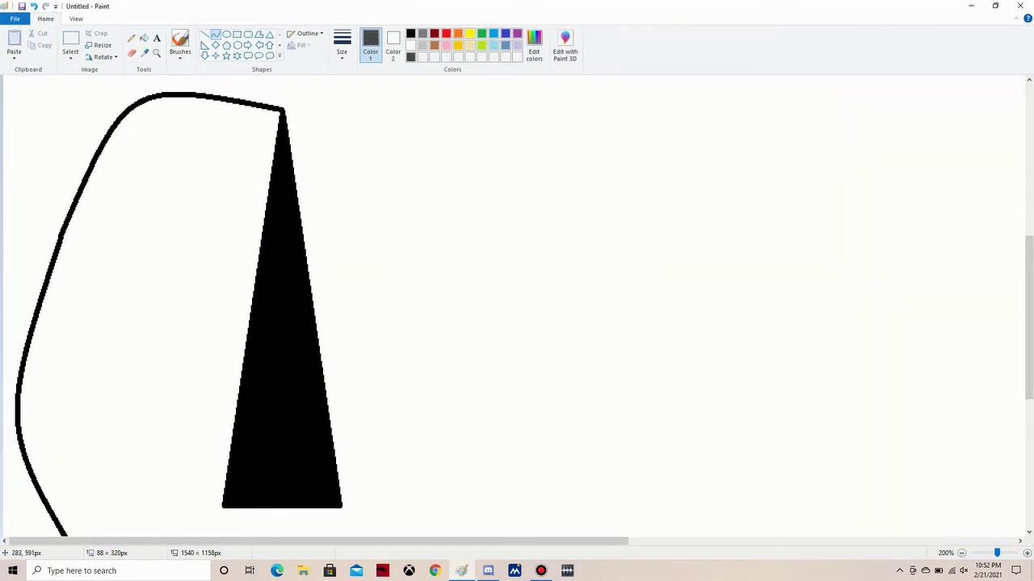
# Erase the lower end of the hood curve and extend it with a short dark grey line toward the lower right
pyautogui.scroll(-3, 517, 307)
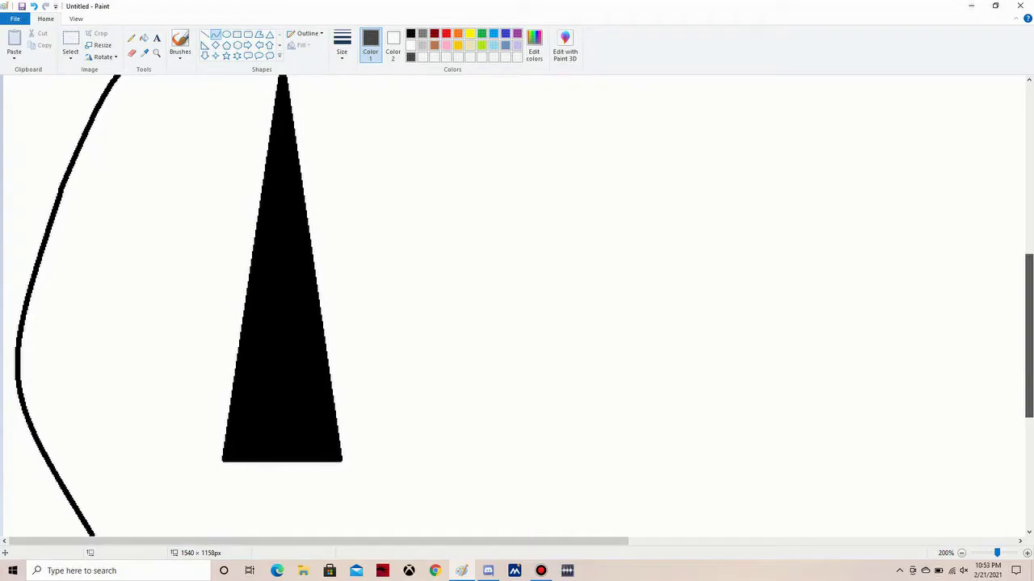
pyautogui.click(132, 53)
pyautogui.moveTo(92, 464); pyautogui.dragTo(75, 437)
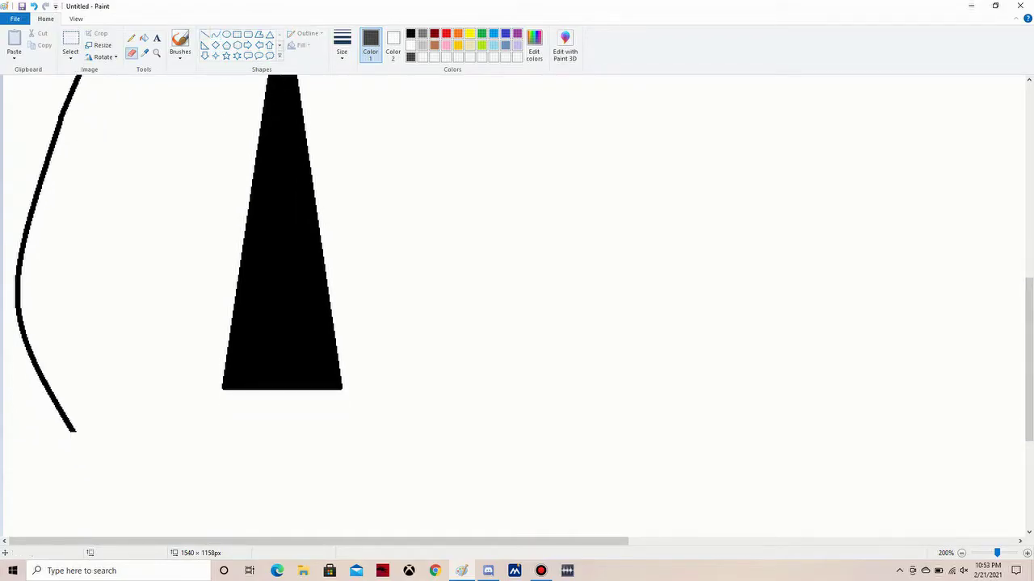
pyautogui.scroll(3, 186, 242)
pyautogui.scroll(-2, 185, 242)
pyautogui.click(204, 34)
pyautogui.moveTo(71, 446)
pyautogui.mouseDown()
pyautogui.moveTo(161, 463)
pyautogui.moveTo(169, 477)
pyautogui.mouseUp()
# Draw a dark grey forehead curve inside the black triangle, starting at its left edge
pyautogui.moveTo(1028, 355); pyautogui.dragTo(1028, 333)
pyautogui.click(215, 34)
pyautogui.moveTo(256, 217)
pyautogui.mouseDown()
pyautogui.moveTo(296, 224)
pyautogui.moveTo(278, 255)
pyautogui.moveTo(293, 270)
pyautogui.mouseUp()
pyautogui.hotkey('ctrl', 'z')
pyautogui.moveTo(267, 162); pyautogui.dragTo(293, 238)
pyautogui.moveTo(286, 186); pyautogui.dragTo(294, 153)
pyautogui.click(204, 34)
pyautogui.moveTo(294, 238); pyautogui.dragTo(295, 302)
pyautogui.moveTo(295, 271)
pyautogui.mouseDown()
pyautogui.moveTo(323, 272)
pyautogui.moveTo(316, 280)
pyautogui.mouseUp()
pyautogui.click(204, 34)
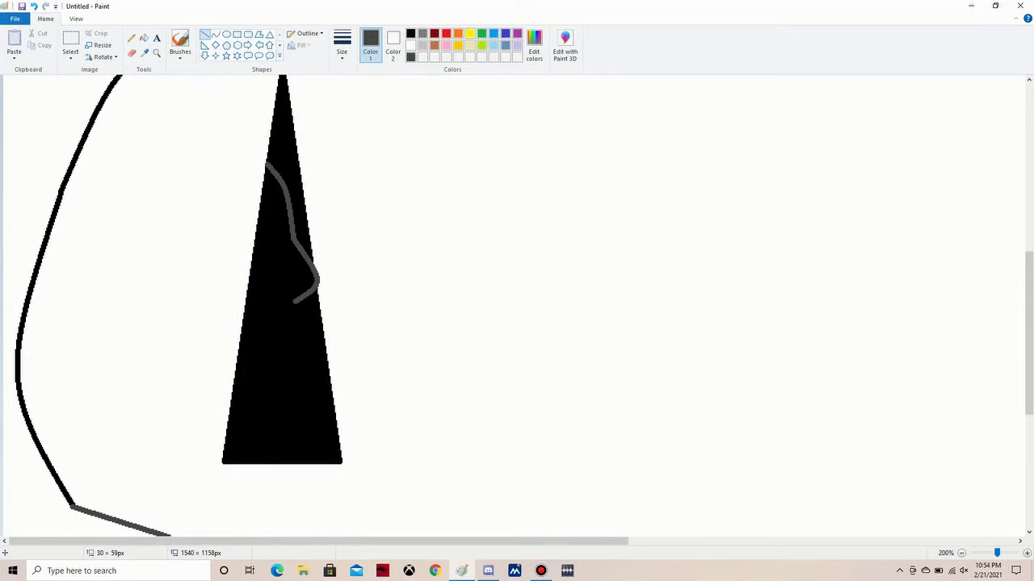
pyautogui.hotkey('ctrl', 'z')
# Continue the dark grey face profile downward with nose, lips, chin and neck to the triangle's base
pyautogui.moveTo(293, 238)
pyautogui.mouseDown()
pyautogui.moveTo(304, 339)
pyautogui.moveTo(321, 327)
pyautogui.mouseUp()
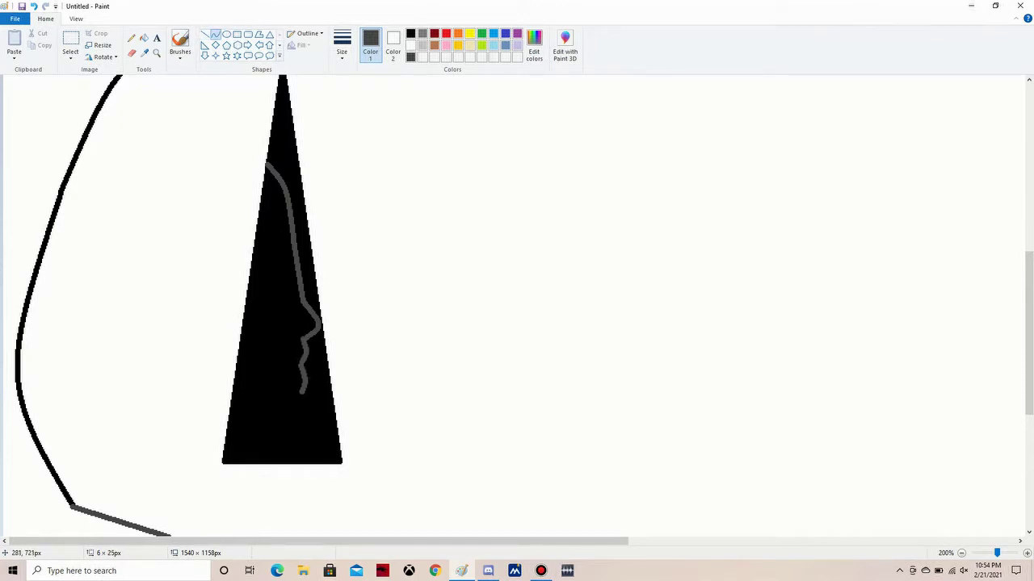
pyautogui.click(33, 6)
pyautogui.moveTo(304, 383); pyautogui.dragTo(289, 420)
pyautogui.hotkey('ctrl', 'z')
pyautogui.moveTo(304, 382)
pyautogui.mouseDown()
pyautogui.moveTo(289, 438)
pyautogui.moveTo(273, 449)
pyautogui.moveTo(295, 446)
pyautogui.moveTo(268, 462)
pyautogui.moveTo(296, 461)
pyautogui.mouseUp()
pyautogui.click(205, 34)
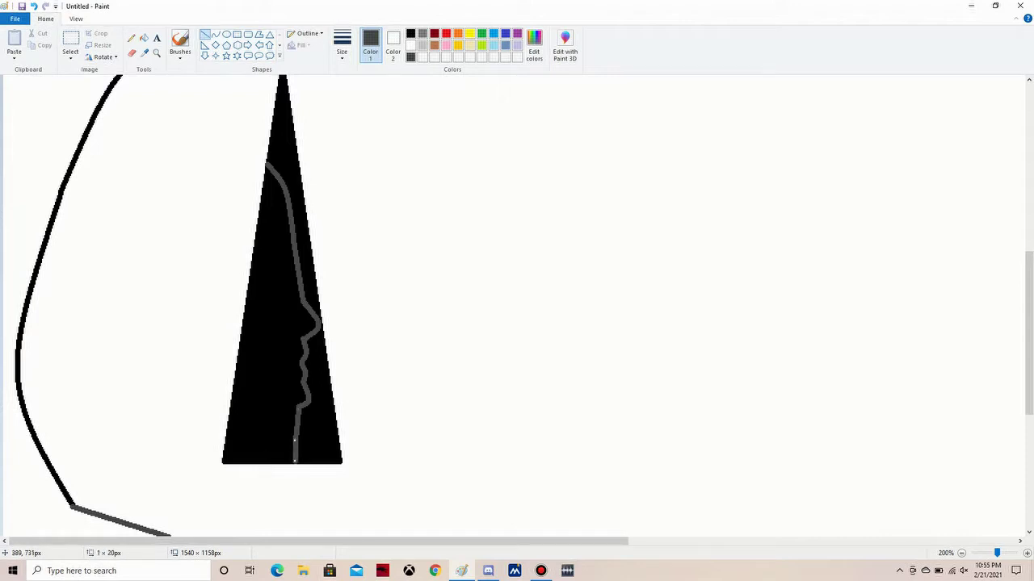
# Erase the bottom strip of the black triangle up to just below the profile's chin
pyautogui.click(132, 53)
pyautogui.click(393, 45)
pyautogui.click(410, 34)
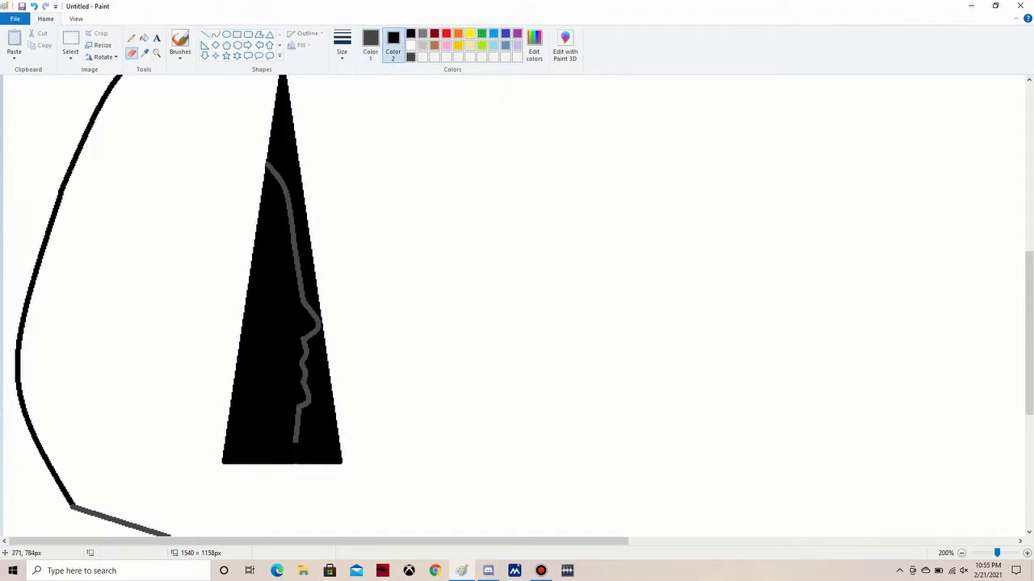
pyautogui.moveTo(221, 408)
pyautogui.mouseDown()
pyautogui.moveTo(320, 421)
pyautogui.moveTo(267, 462)
pyautogui.moveTo(281, 455)
pyautogui.moveTo(224, 449)
pyautogui.moveTo(257, 429)
pyautogui.moveTo(329, 453)
pyautogui.moveTo(233, 426)
pyautogui.mouseUp()
# Draw a straight black line along the trimmed base of the triangle to even out its edge
pyautogui.click(206, 35)
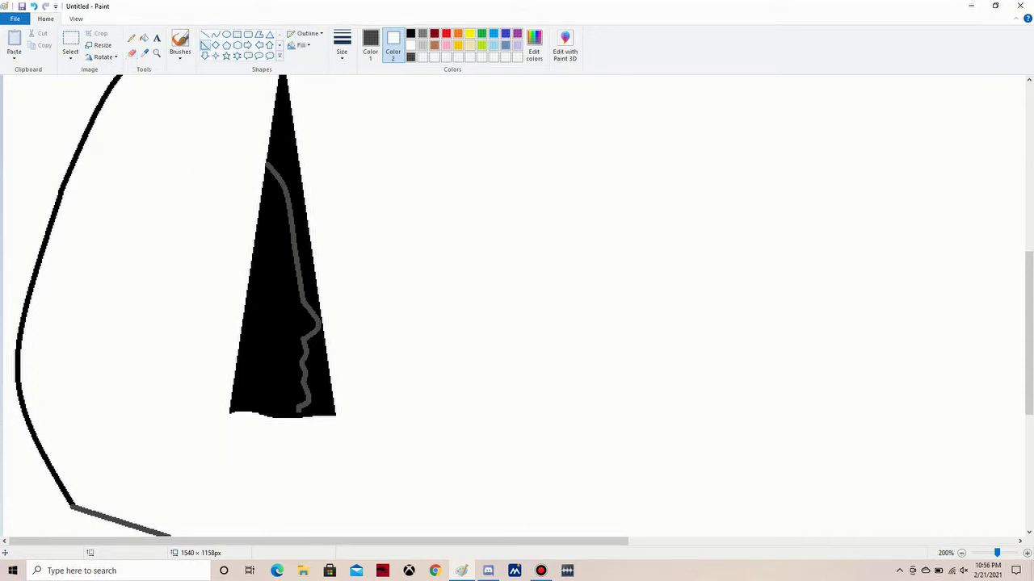
pyautogui.click(370, 44)
pyautogui.click(410, 33)
pyautogui.click(342, 45)
pyautogui.click(365, 117)
pyautogui.moveTo(226, 415); pyautogui.dragTo(339, 415)
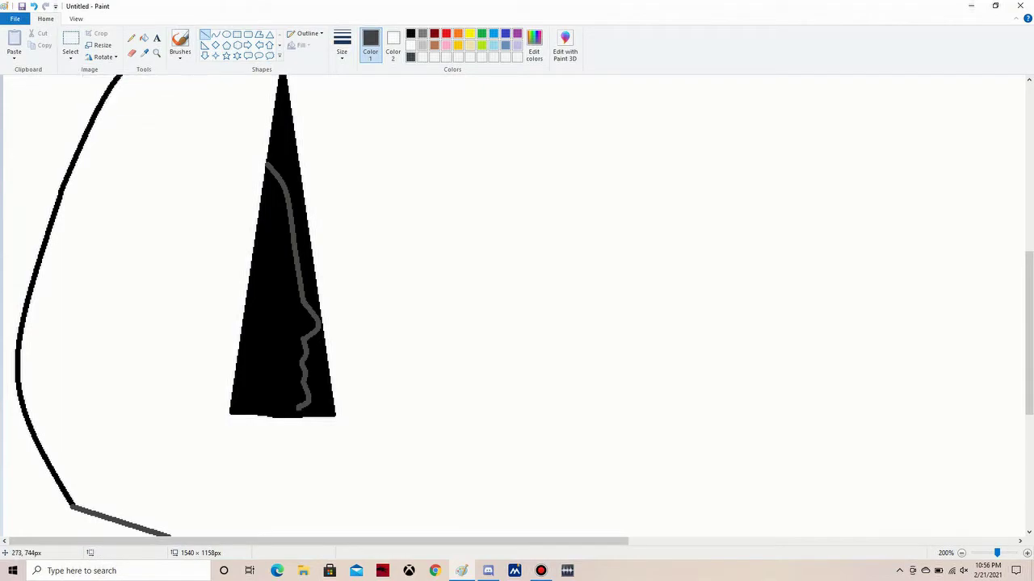
# Erase the wide hood outline and the dark grey line attached to it, leaving the triangle intact
pyautogui.scroll(-3, 431, 380)
pyautogui.click(131, 53)
pyautogui.click(410, 45)
pyautogui.moveTo(165, 393)
pyautogui.mouseDown()
pyautogui.moveTo(34, 356)
pyautogui.moveTo(48, 109)
pyautogui.moveTo(28, 188)
pyautogui.moveTo(40, 300)
pyautogui.mouseUp()
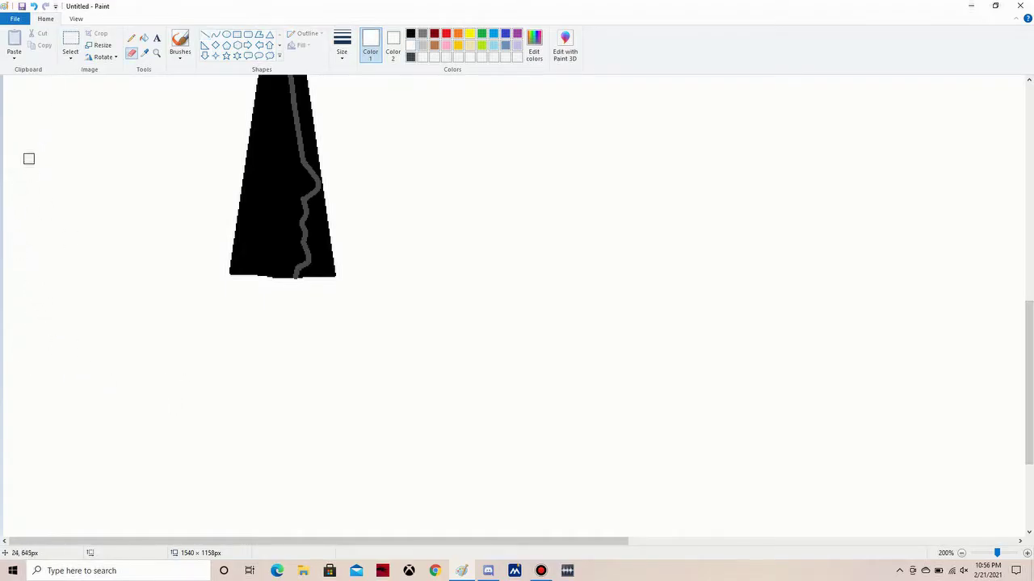
pyautogui.scroll(7, 956, 353)
pyautogui.scroll(-3, 272, 122)
pyautogui.moveTo(273, 122)
pyautogui.mouseDown()
pyautogui.moveTo(148, 120)
pyautogui.moveTo(56, 272)
pyautogui.mouseUp()
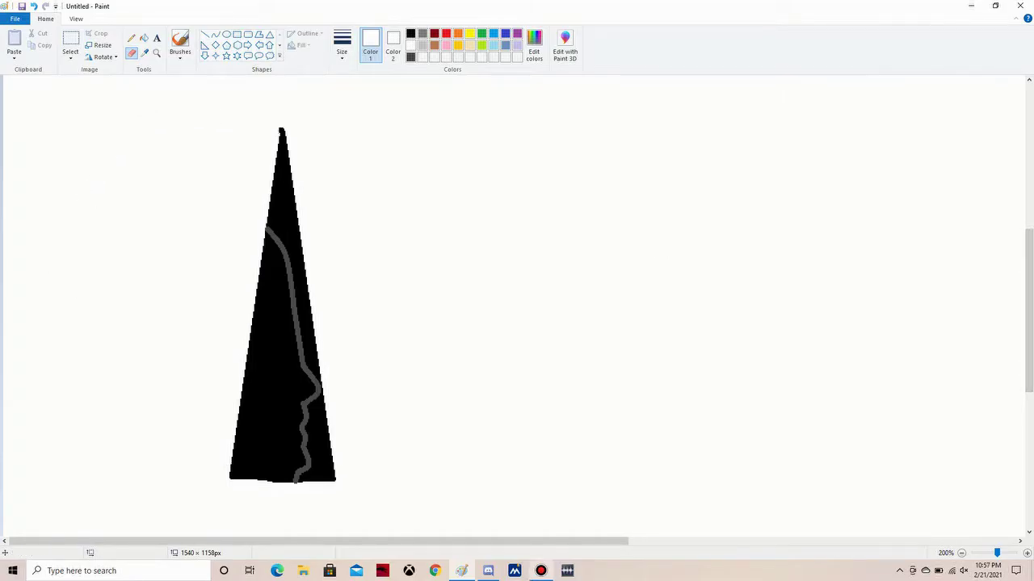
# Choose the Curve tool with black as Color 1
pyautogui.click(214, 34)
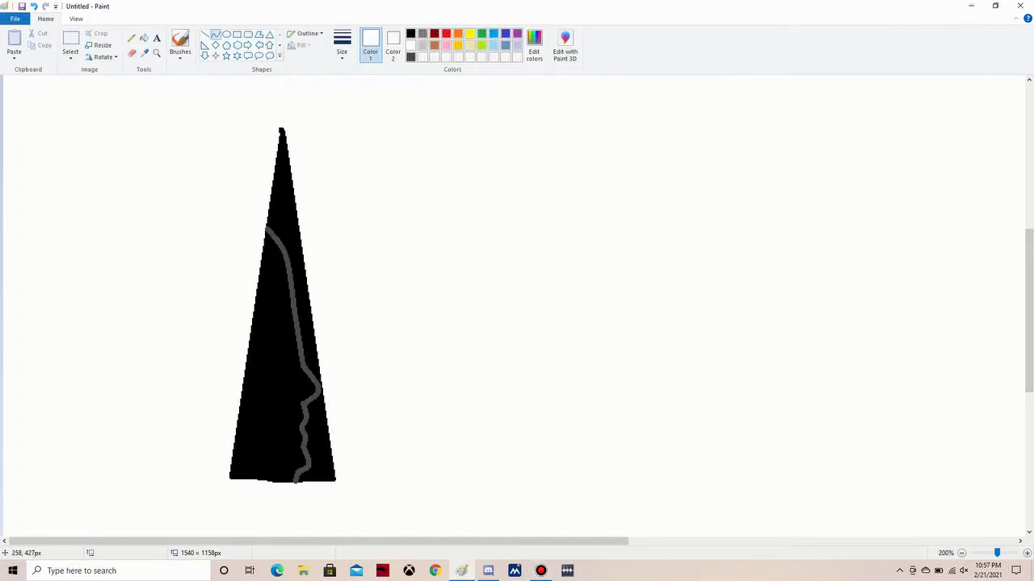
pyautogui.click(410, 33)
pyautogui.moveTo(282, 131); pyautogui.dragTo(169, 219)
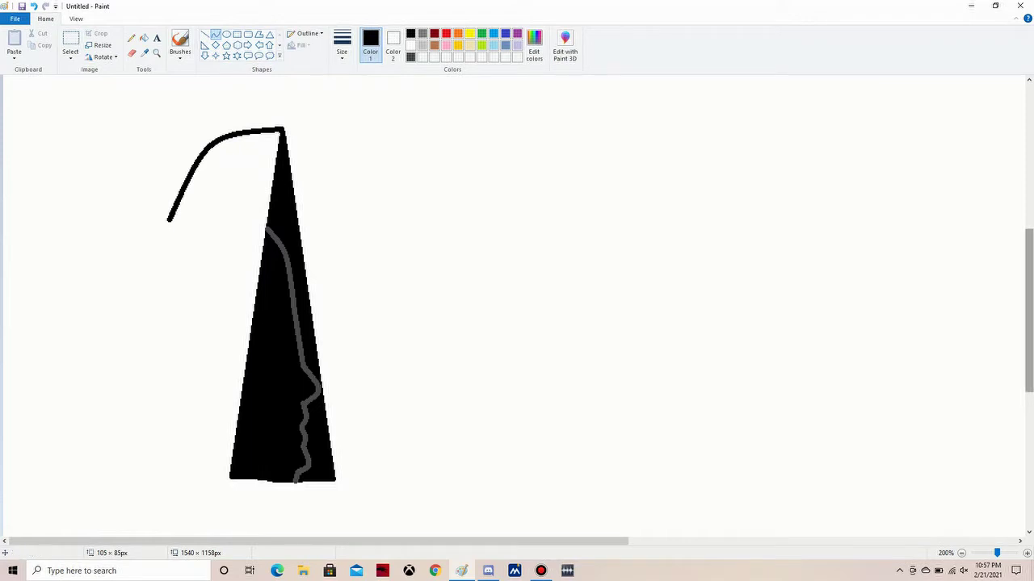
pyautogui.scroll(-2, 517, 307)
pyautogui.hotkey('ctrl', 'z')
pyautogui.moveTo(282, 81)
pyautogui.mouseDown()
pyautogui.moveTo(231, 76)
pyautogui.moveTo(172, 187)
pyautogui.mouseUp()
pyautogui.moveTo(202, 113); pyautogui.dragTo(180, 82)
pyautogui.click(204, 33)
pyautogui.moveTo(172, 187)
pyautogui.mouseDown()
pyautogui.moveTo(210, 450)
pyautogui.moveTo(232, 461)
pyautogui.mouseUp()
pyautogui.moveTo(202, 323)
pyautogui.mouseDown()
pyautogui.moveTo(137, 315)
pyautogui.moveTo(101, 359)
pyautogui.mouseUp()
pyautogui.click(34, 5)
pyautogui.click(33, 6)
# Draw a black two-part hood curve from the triangle's apex around its left side to just below its lower-left corner
pyautogui.moveTo(282, 82); pyautogui.dragTo(155, 154)
pyautogui.moveTo(218, 118); pyautogui.dragTo(198, 77)
pyautogui.moveTo(155, 154); pyautogui.dragTo(226, 460)
pyautogui.moveTo(191, 307)
pyautogui.mouseDown()
pyautogui.moveTo(106, 306)
pyautogui.moveTo(93, 331)
pyautogui.mouseUp()
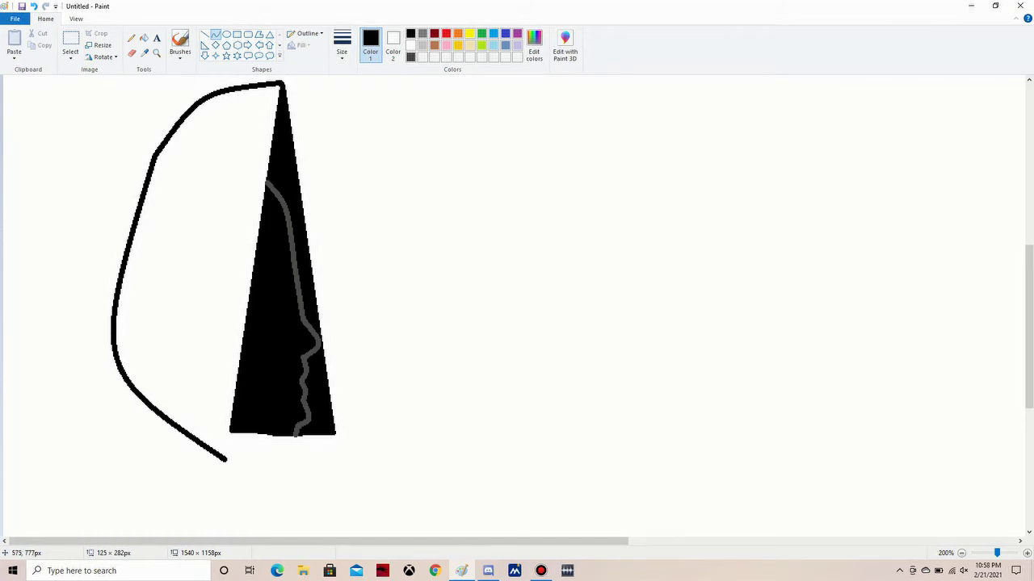
# Shorten the canvas to 1024 px high and draw a black back curve from the hood's lower end to the bottom edge
pyautogui.scroll(-5, 517, 306)
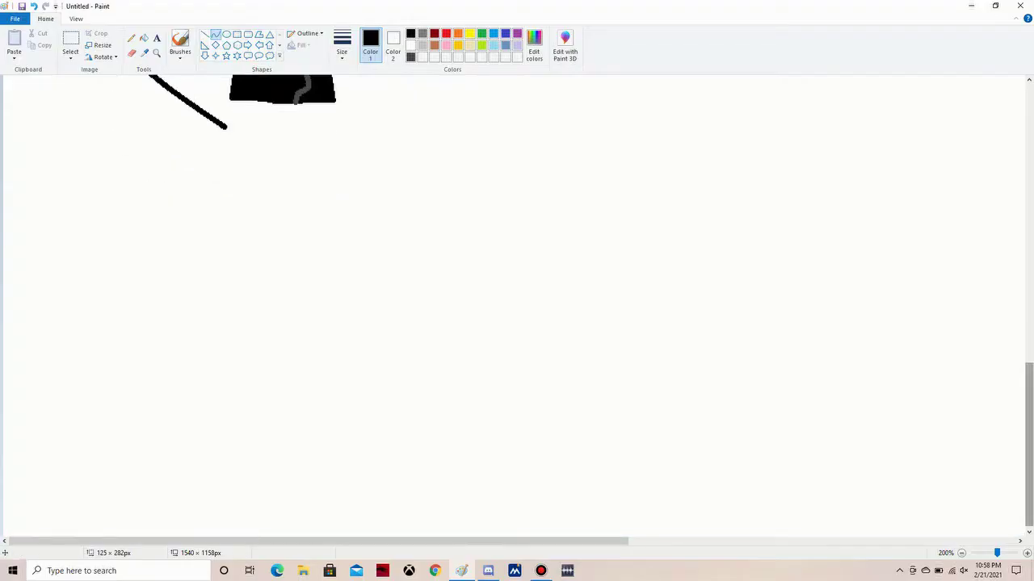
pyautogui.moveTo(832, 535); pyautogui.dragTo(832, 394)
pyautogui.click(215, 34)
pyautogui.moveTo(229, 271)
pyautogui.mouseDown()
pyautogui.moveTo(162, 431)
pyautogui.moveTo(102, 536)
pyautogui.mouseUp()
pyautogui.moveTo(165, 403); pyautogui.dragTo(129, 380)
# Draw a thinner grey triangle outline, about 102 × 323 px, and place it over the black triangle
pyautogui.scroll(3, 517, 307)
pyautogui.scroll(-1, 517, 307)
pyautogui.scroll(1, 517, 307)
pyautogui.click(205, 34)
pyautogui.click(270, 34)
pyautogui.click(421, 33)
pyautogui.click(342, 44)
pyautogui.click(367, 83)
pyautogui.moveTo(282, 100); pyautogui.dragTo(393, 446)
pyautogui.moveTo(338, 275); pyautogui.dragTo(282, 274)
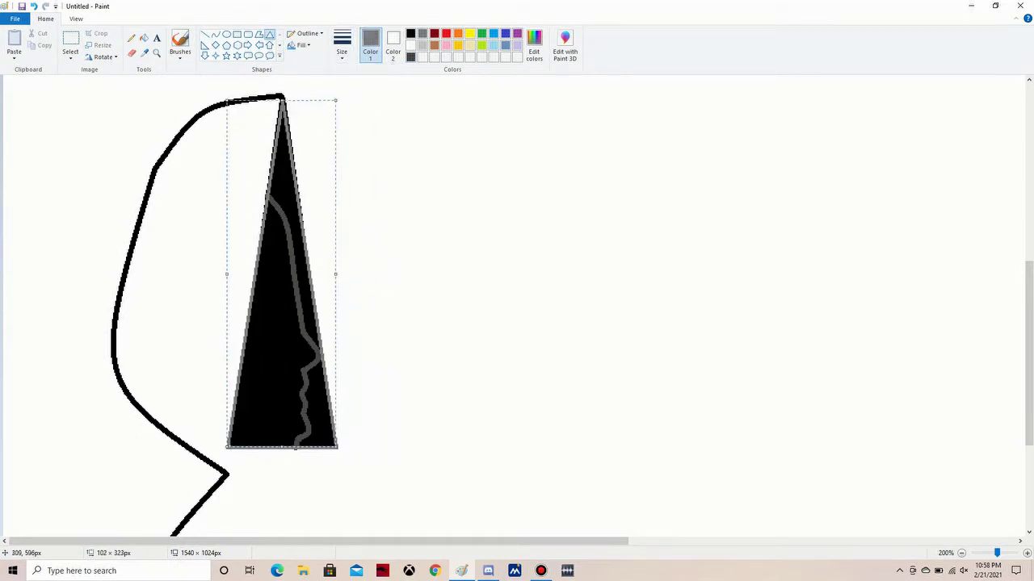
# Adjust the grey triangle's position and width to match the edges of the black triangle
pyautogui.moveTo(226, 274); pyautogui.dragTo(225, 273)
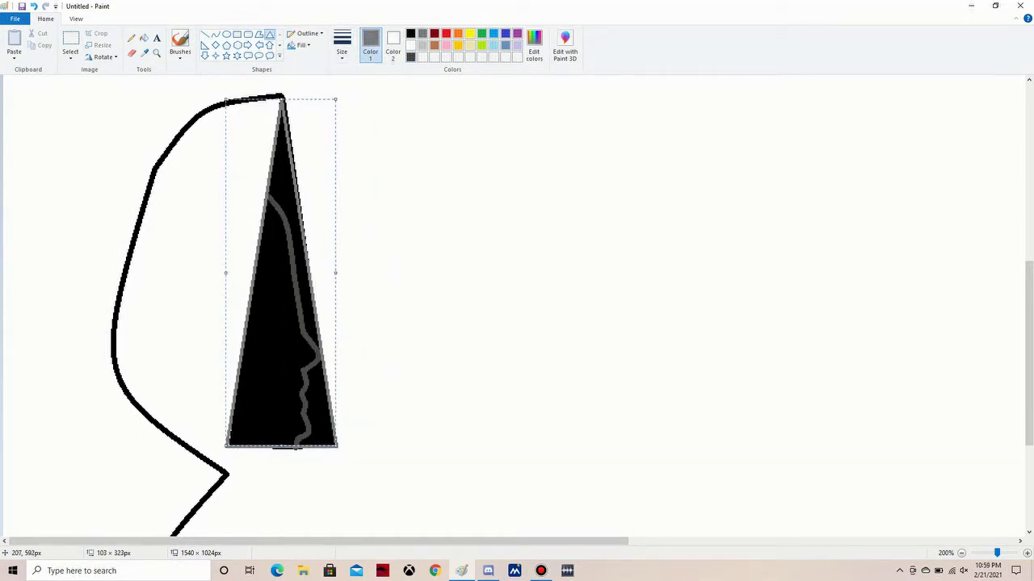
pyautogui.moveTo(334, 273); pyautogui.dragTo(336, 273)
pyautogui.moveTo(227, 272); pyautogui.dragTo(229, 271)
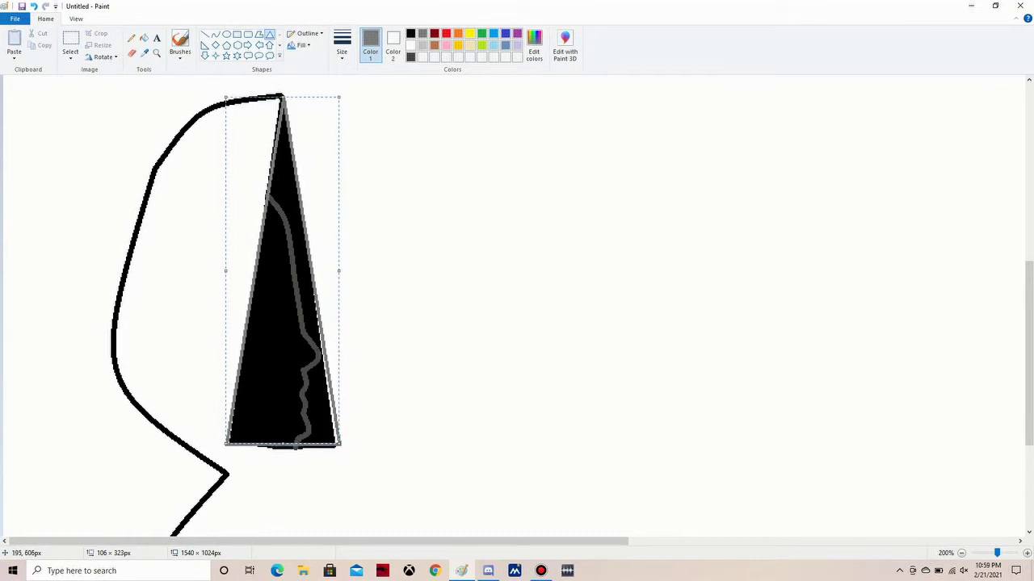
pyautogui.moveTo(339, 271); pyautogui.dragTo(335, 271)
pyautogui.click(368, 363)
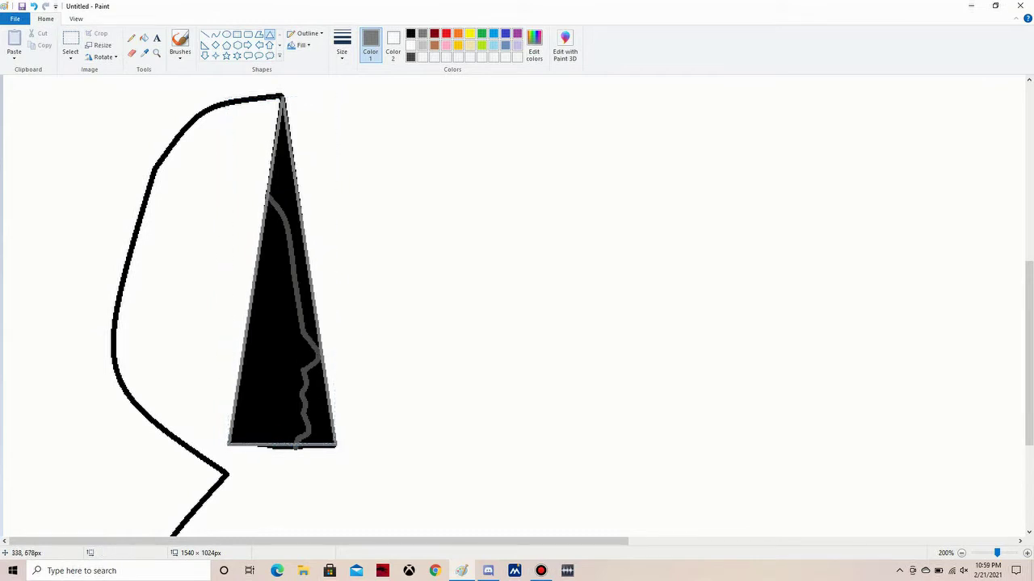
# Erase the black remnants sticking out below the grey triangle's base
pyautogui.click(132, 52)
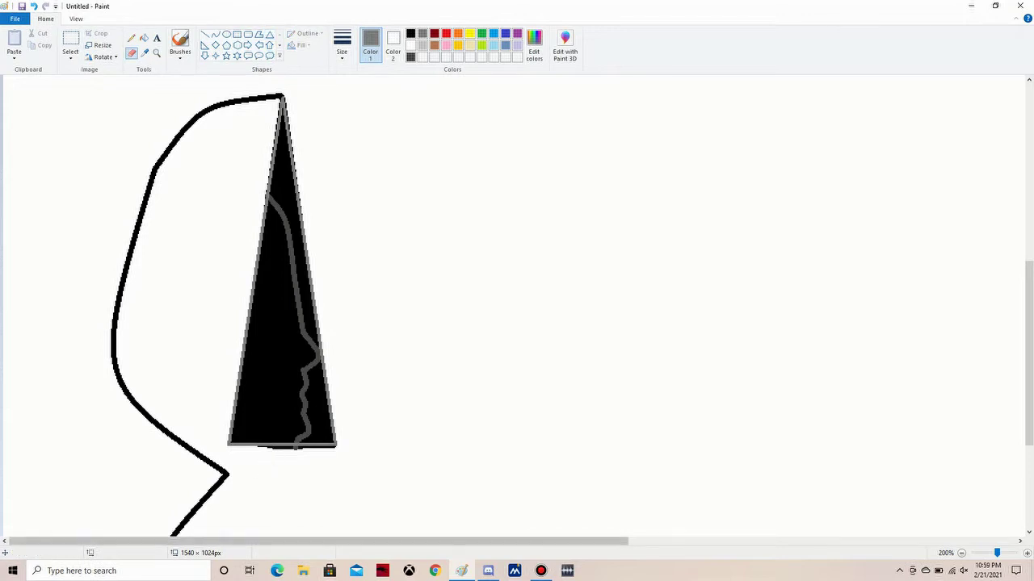
pyautogui.keyDown('ctrl'); pyautogui.scroll(1, 398, 391); pyautogui.keyUp('ctrl')
pyautogui.click(398, 391)
pyautogui.moveTo(440, 388)
pyautogui.mouseDown()
pyautogui.moveTo(403, 387)
pyautogui.moveTo(488, 389)
pyautogui.mouseUp()
# Draw a thick black front curve from the triangle's lower-right corner down to the bottom of the canvas
pyautogui.click(215, 34)
pyautogui.scroll(-5, 517, 307)
pyautogui.moveTo(502, 96); pyautogui.dragTo(462, 533)
pyautogui.click(410, 33)
pyautogui.moveTo(474, 363); pyautogui.dragTo(448, 388)
pyautogui.hotkey('ctrl', '+')
pyautogui.scroll(7, 517, 307)
pyautogui.scroll(-7, 517, 307)
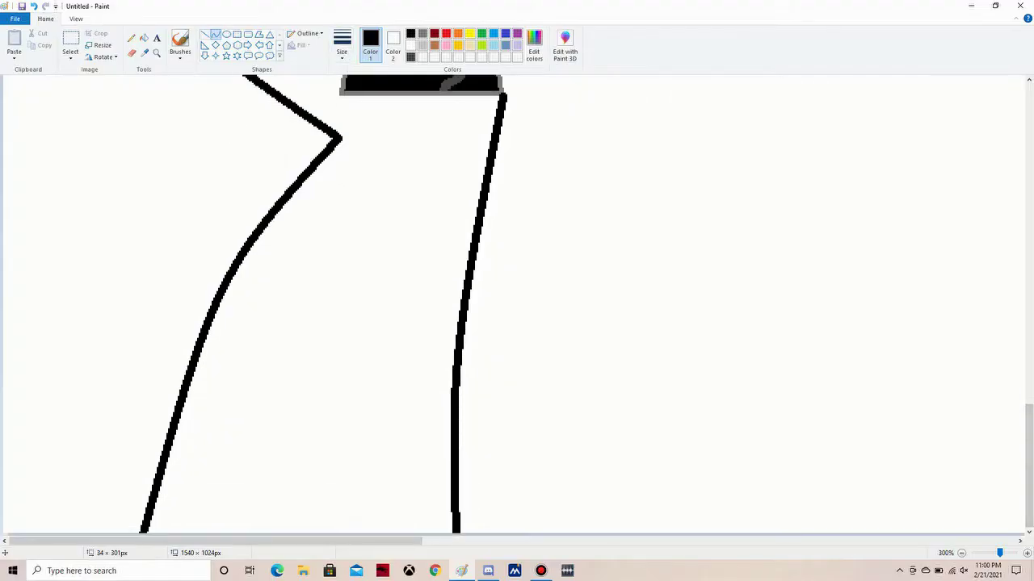
# Draw a thin black neckline curve from the triangle's lower-right corner to the hood's lower end
pyautogui.click(342, 44)
pyautogui.click(367, 90)
pyautogui.moveTo(503, 102)
pyautogui.mouseDown()
pyautogui.moveTo(339, 134)
pyautogui.moveTo(343, 150)
pyautogui.mouseUp()
pyautogui.hotkey('ctrl', 'z')
pyautogui.moveTo(503, 95); pyautogui.dragTo(342, 138)
pyautogui.moveTo(422, 116); pyautogui.dragTo(387, 144)
# Set a thicker line size and try to draw an ellipse on the upper body
pyautogui.click(227, 34)
pyautogui.click(343, 44)
pyautogui.click(366, 133)
pyautogui.moveTo(296, 270); pyautogui.dragTo(428, 342)
pyautogui.hotkey('ctrl', 'z')
# Draw a thick black curve from below the neckline, bending up beside the body, as the arm's outer outline
pyautogui.click(216, 34)
pyautogui.moveTo(340, 189)
pyautogui.mouseDown()
pyautogui.moveTo(425, 360)
pyautogui.moveTo(679, 97)
pyautogui.mouseUp()
pyautogui.moveTo(509, 144); pyautogui.dragTo(678, 368)
pyautogui.moveTo(1029, 466); pyautogui.dragTo(1028, 379)
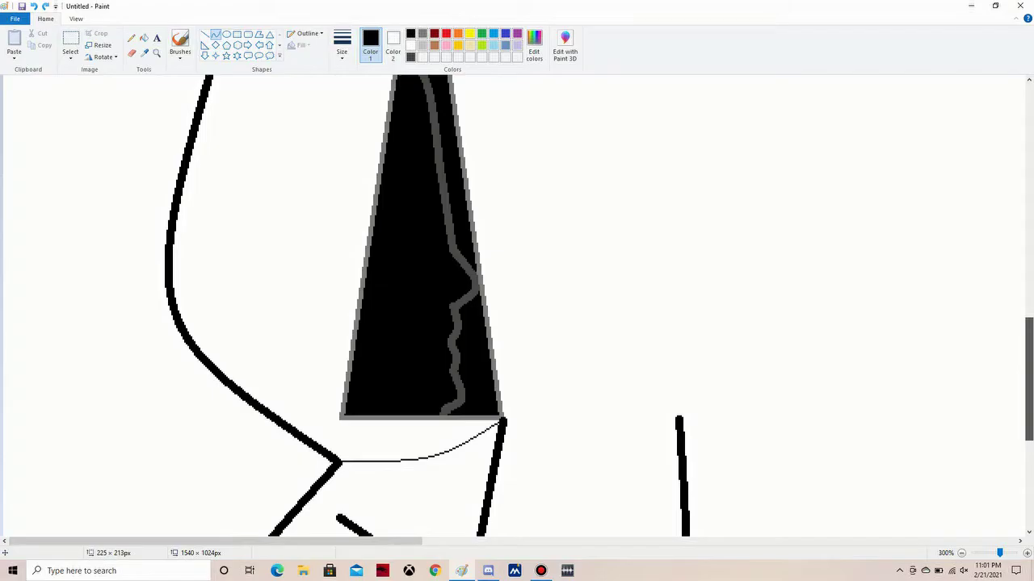
pyautogui.scroll(-3, 517, 307)
pyautogui.hotkey('ctrl', 'z')
pyautogui.moveTo(351, 353)
pyautogui.mouseDown()
pyautogui.moveTo(641, 202)
pyautogui.moveTo(582, 220)
pyautogui.mouseUp()
pyautogui.moveTo(485, 299); pyautogui.dragTo(601, 569)
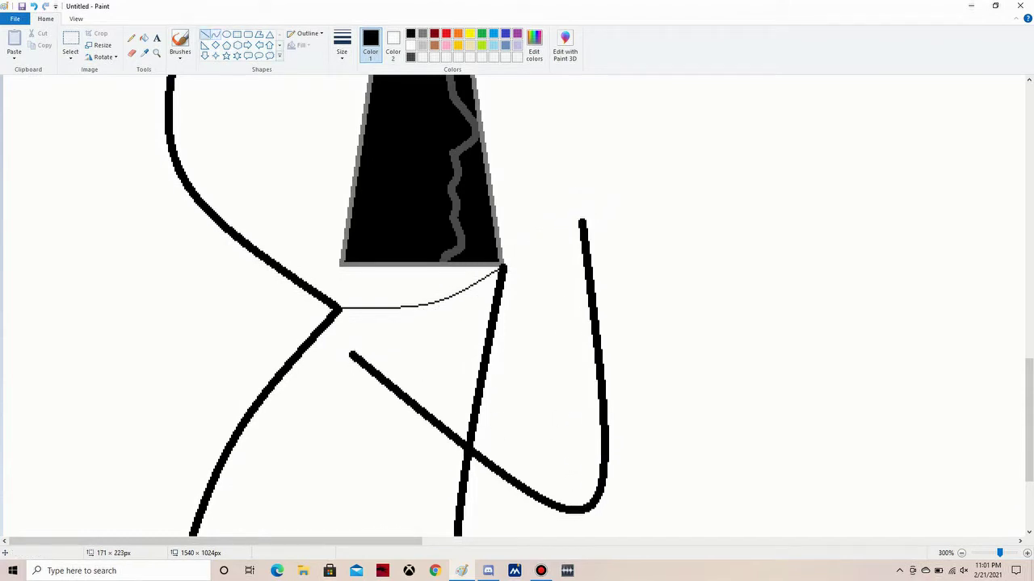
# Draw the arm's inner outline as a parallel curve and close the raised end with a short line
pyautogui.moveTo(396, 337); pyautogui.dragTo(551, 233)
pyautogui.moveTo(473, 285)
pyautogui.mouseDown()
pyautogui.moveTo(549, 476)
pyautogui.moveTo(584, 487)
pyautogui.mouseUp()
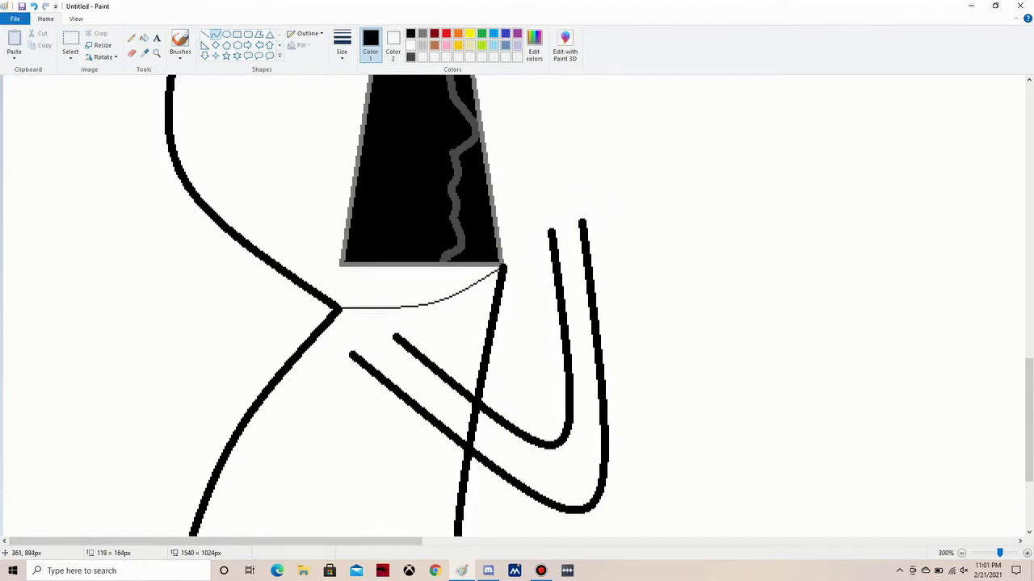
pyautogui.moveTo(551, 232); pyautogui.dragTo(583, 219)
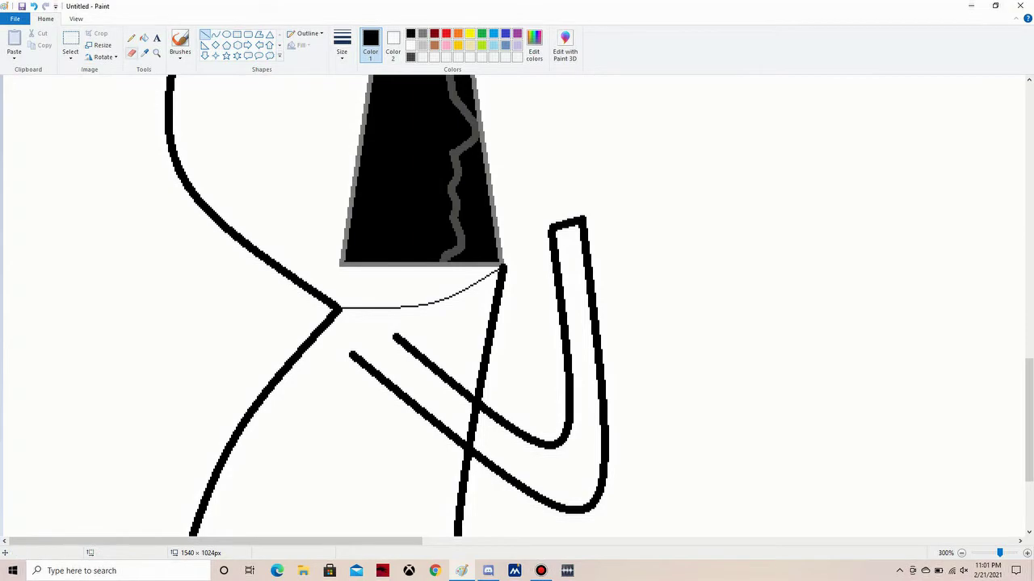
# Draw a medium-weight black rectangle as a pocket near the bottom edge of the body
pyautogui.scroll(-3, 517, 306)
pyautogui.click(236, 34)
pyautogui.click(341, 44)
pyautogui.click(367, 117)
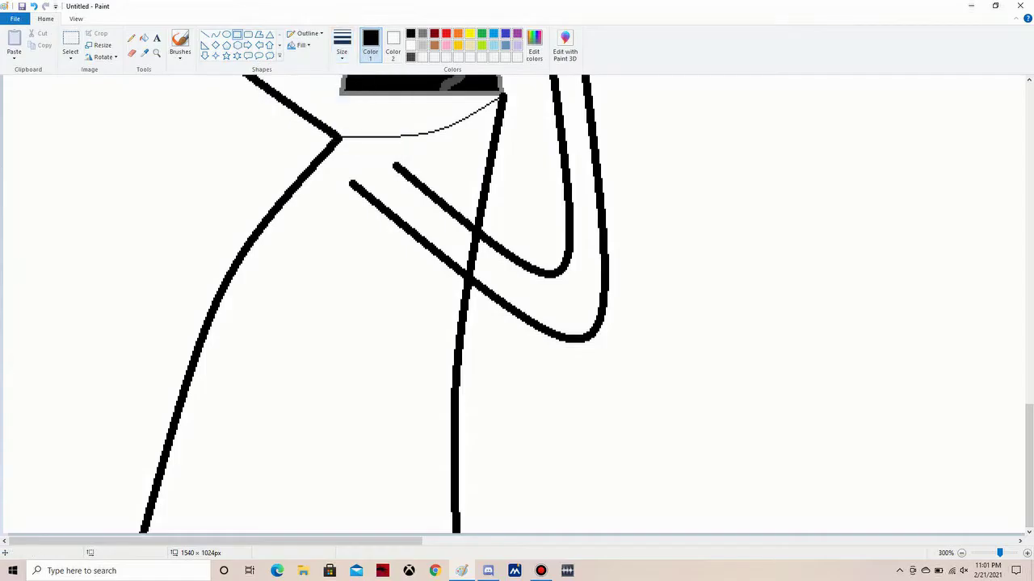
pyautogui.moveTo(288, 482); pyautogui.dragTo(395, 533)
pyautogui.moveTo(339, 509)
pyautogui.mouseDown()
pyautogui.moveTo(320, 502)
pyautogui.moveTo(376, 517)
pyautogui.mouseUp()
# Add a horizontal flap line across the pocket and a small round button of about 6 × 5 px
pyautogui.click(205, 34)
pyautogui.click(227, 34)
pyautogui.moveTo(314, 503); pyautogui.dragTo(326, 514)
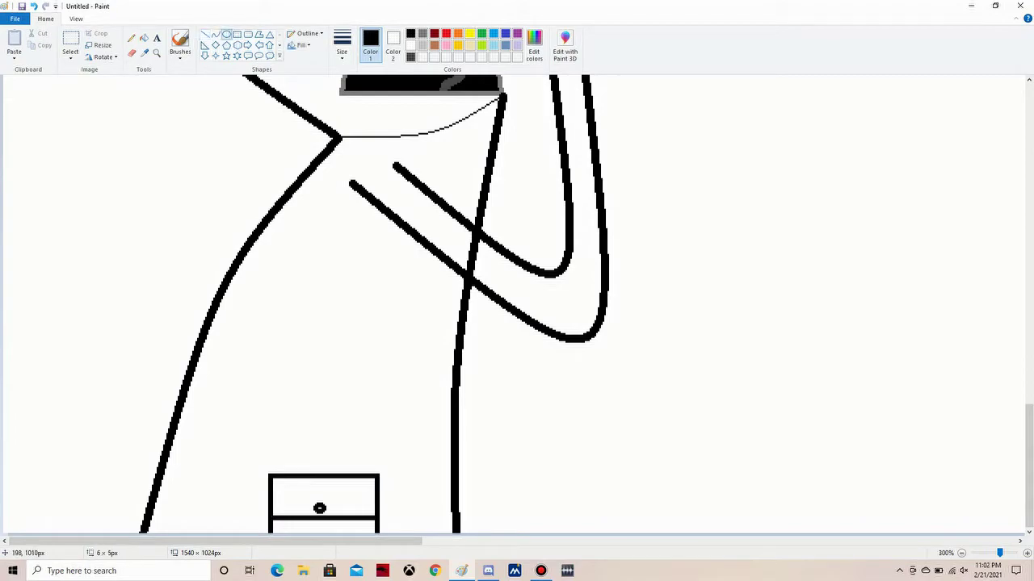
# Fill the hood, body, pocket and raised arm with yellow
pyautogui.scroll(5, 320, 510)
pyautogui.click(143, 38)
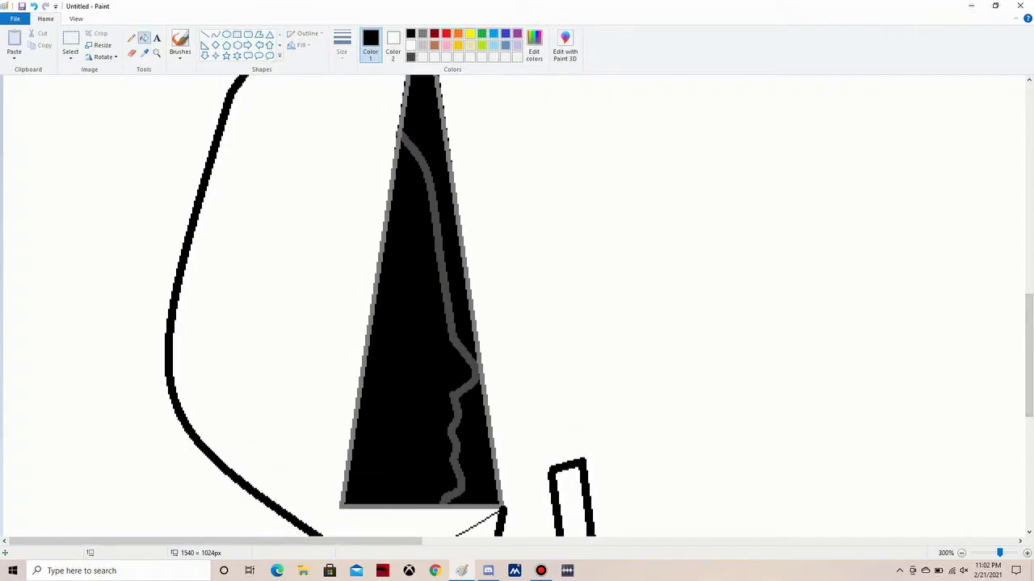
pyautogui.click(469, 33)
pyautogui.click(275, 323)
pyautogui.scroll(-5, 517, 307)
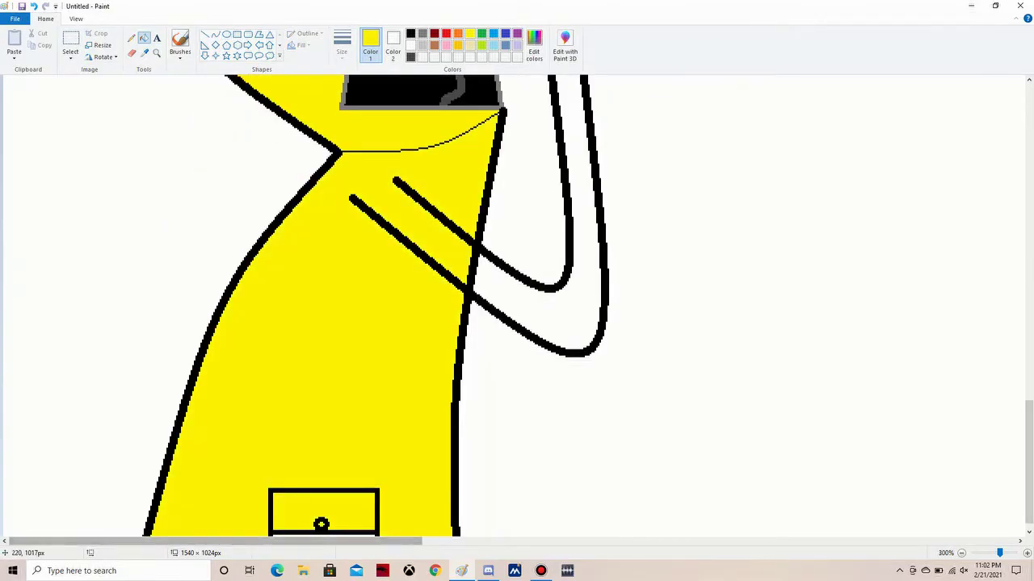
pyautogui.click(583, 169)
# Erase the body outline where it crosses the forearm, using yellow as the eraser colour
pyautogui.scroll(3, 517, 307)
pyautogui.click(132, 53)
pyautogui.click(392, 45)
pyautogui.click(469, 34)
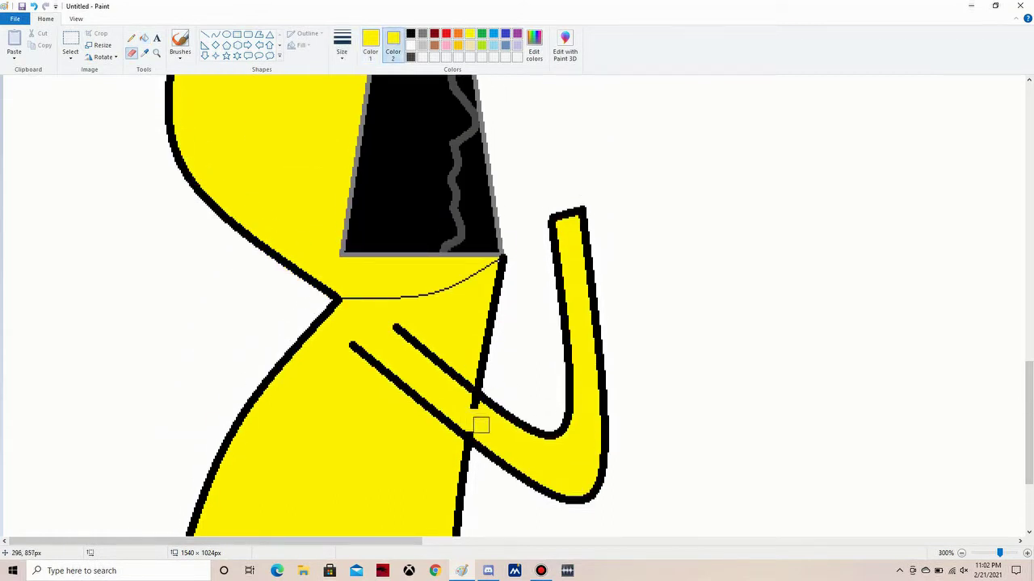
pyautogui.moveTo(490, 418); pyautogui.dragTo(466, 406)
# Draw a black cuff line across the raised sleeve near its end and a small round button just above it
pyautogui.click(205, 34)
pyautogui.click(370, 48)
pyautogui.click(410, 33)
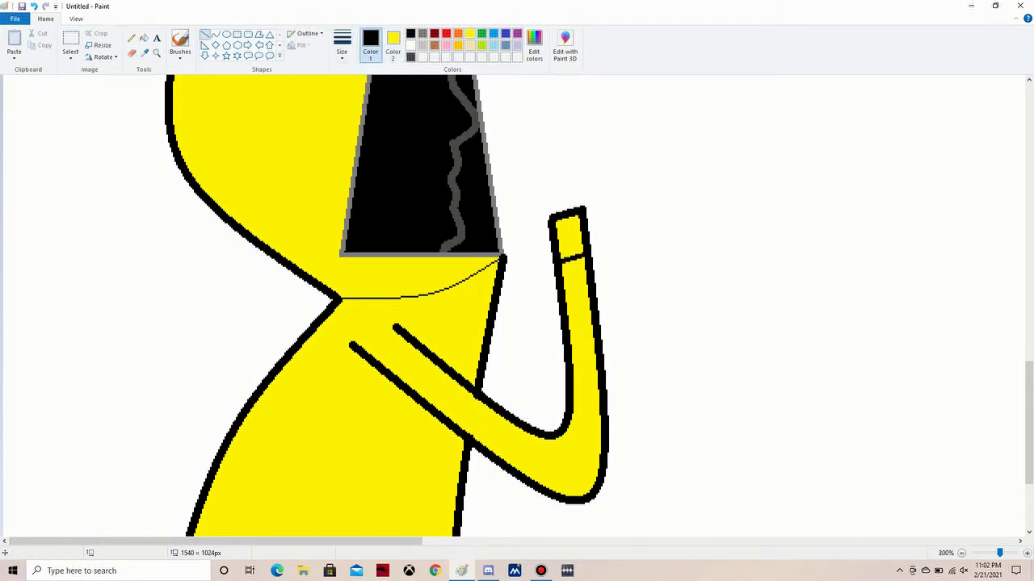
pyautogui.click(1026, 553)
pyautogui.click(1026, 553)
pyautogui.click(226, 34)
pyautogui.click(342, 51)
pyautogui.click(342, 85)
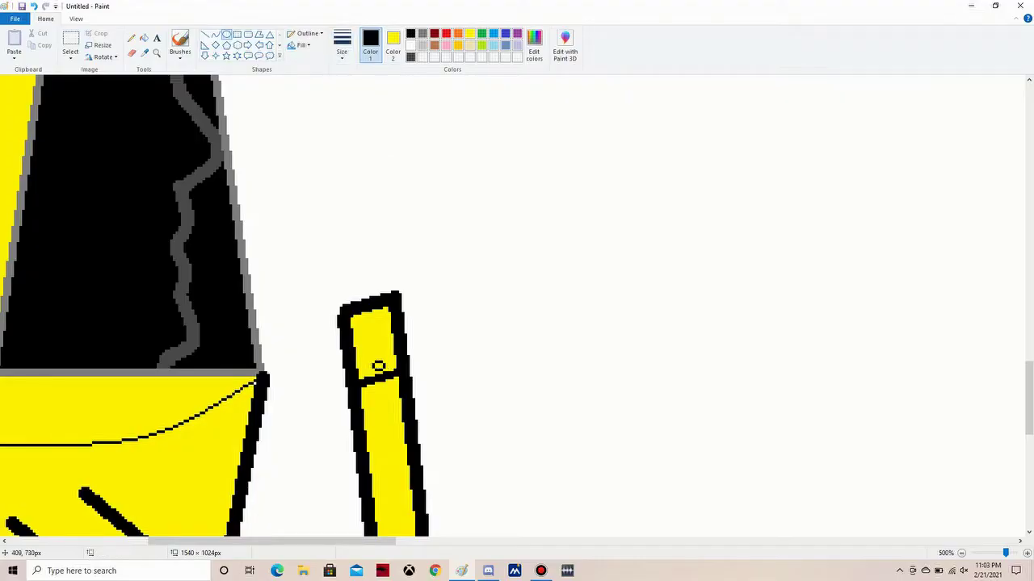
# Mix a light peach skin colour (RGB 255, 219, 202) and fill the face profile with it
pyautogui.click(533, 45)
pyautogui.click(421, 247)
pyautogui.click(626, 220)
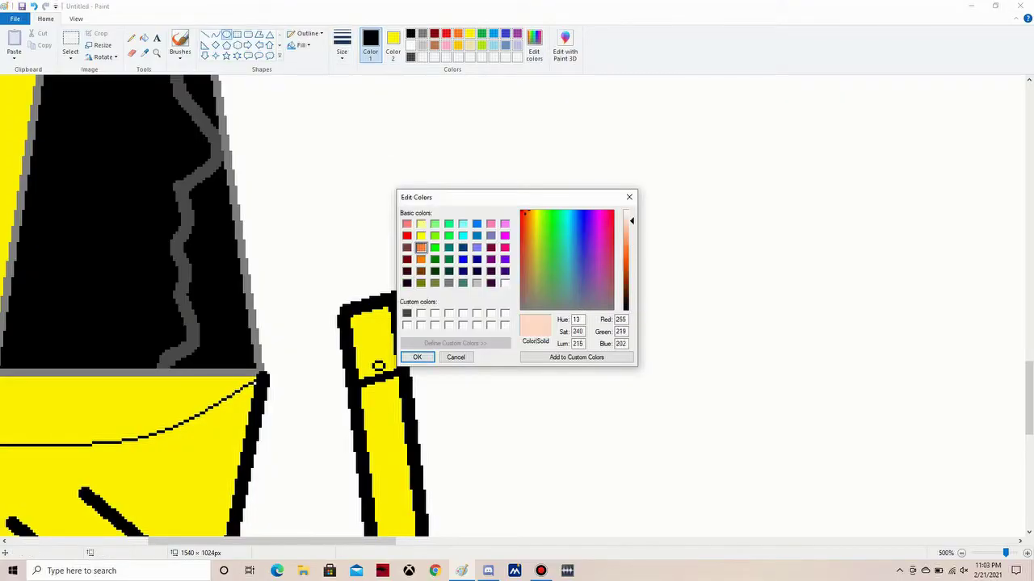
pyautogui.click(417, 357)
pyautogui.click(144, 38)
pyautogui.click(97, 201)
pyautogui.scroll(5, 517, 307)
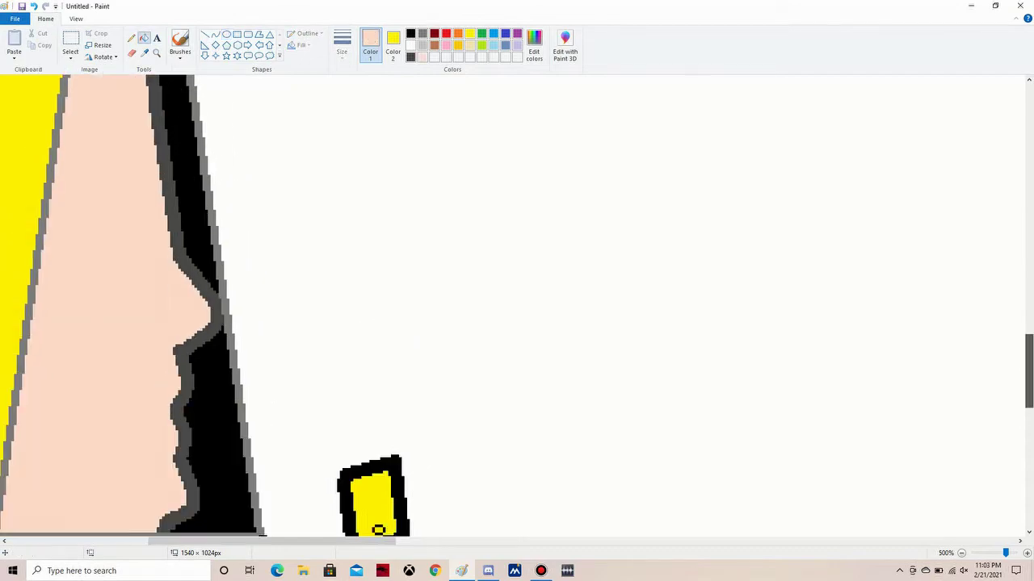
# Draw a short, thin black line between the nose tip and the grey edge of the hood opening
pyautogui.scroll(-5, 517, 307)
pyautogui.click(205, 34)
pyautogui.click(410, 33)
pyautogui.click(342, 51)
pyautogui.click(368, 74)
pyautogui.moveTo(215, 242); pyautogui.dragTo(219, 232)
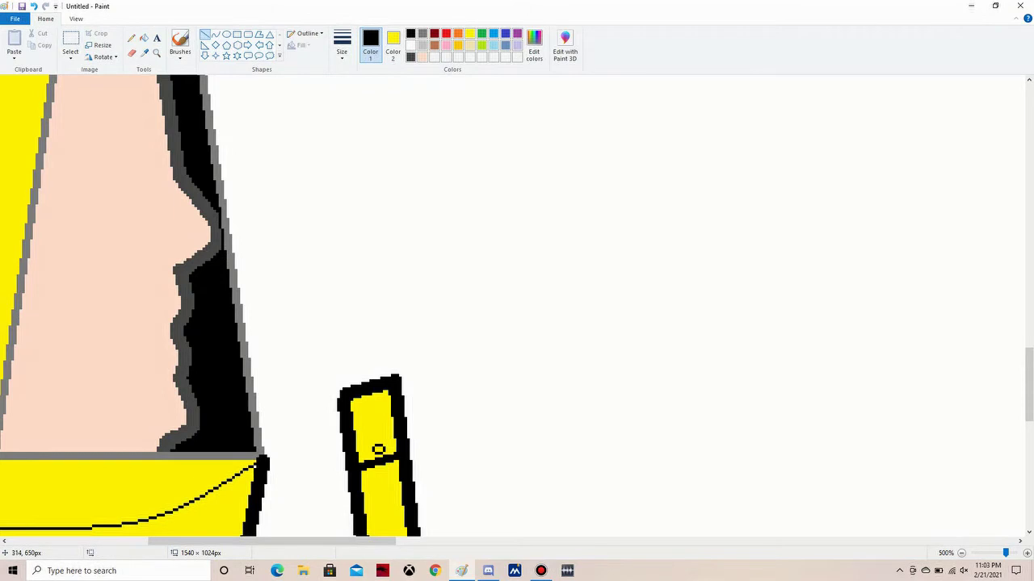
# Draw a jagged hair fringe across the forehead with two V-shaped black curves, about 18 × 35 px and 30 × 35 px
pyautogui.hscroll(-5, 517, 307)
pyautogui.scroll(3, 517, 307)
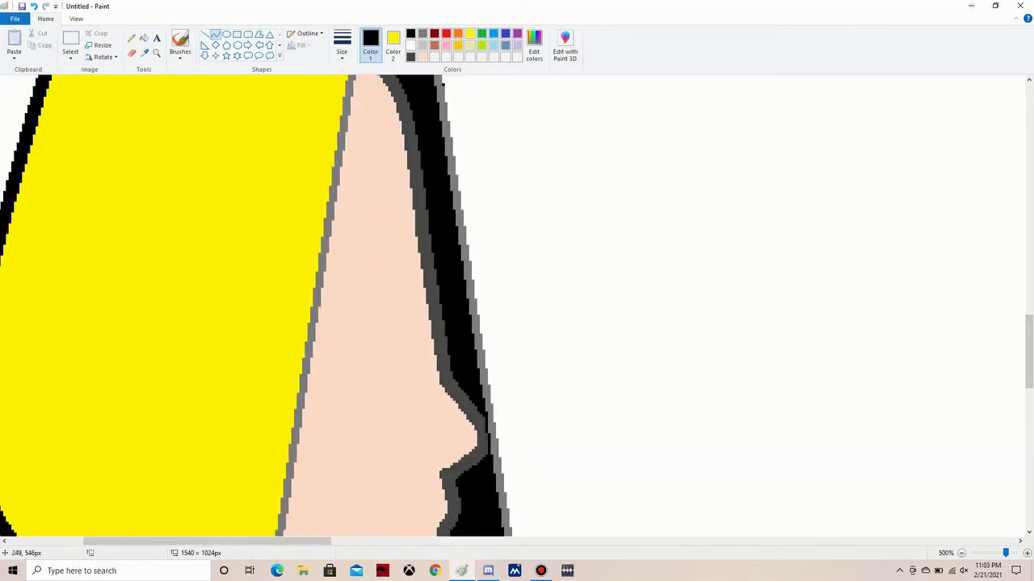
pyautogui.moveTo(319, 306)
pyautogui.mouseDown()
pyautogui.moveTo(370, 297)
pyautogui.moveTo(343, 436)
pyautogui.mouseUp()
pyautogui.click(341, 51)
pyautogui.click(367, 97)
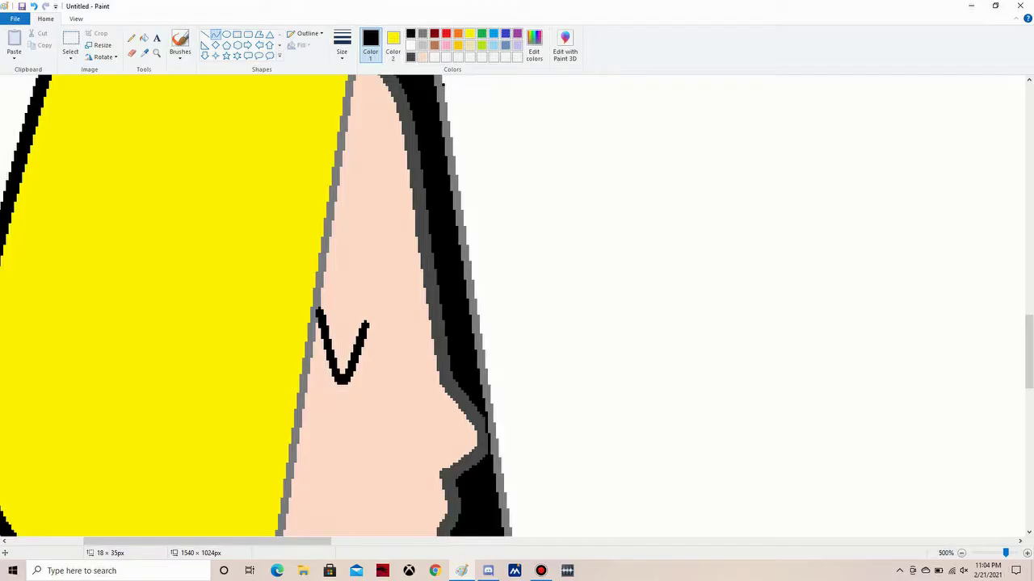
pyautogui.moveTo(365, 325); pyautogui.dragTo(444, 327)
pyautogui.scroll(-3, 443, 84)
pyautogui.scroll(1, 442, 84)
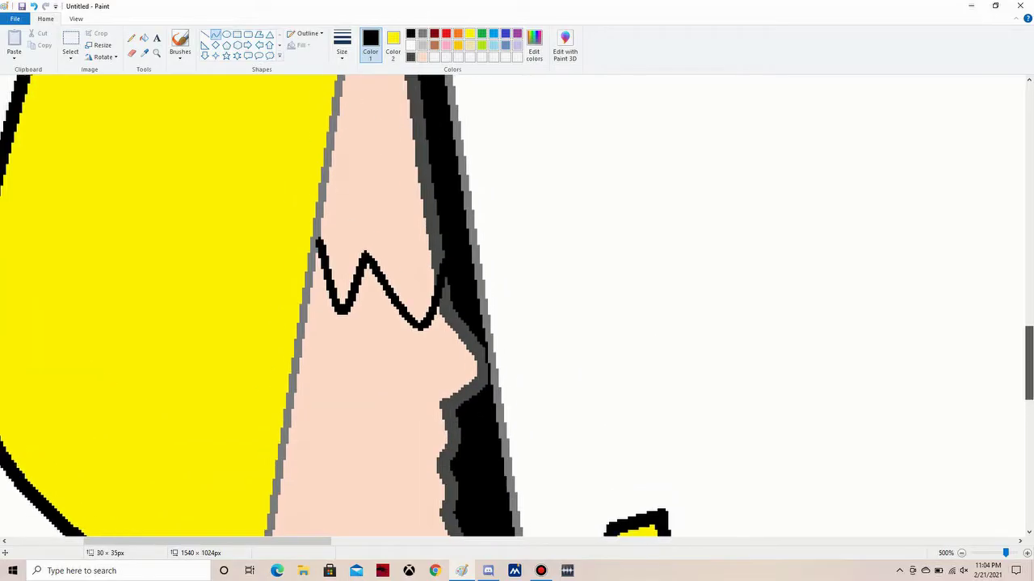
# Fill the area above the fringe and the grey forehead outline with black
pyautogui.click(144, 38)
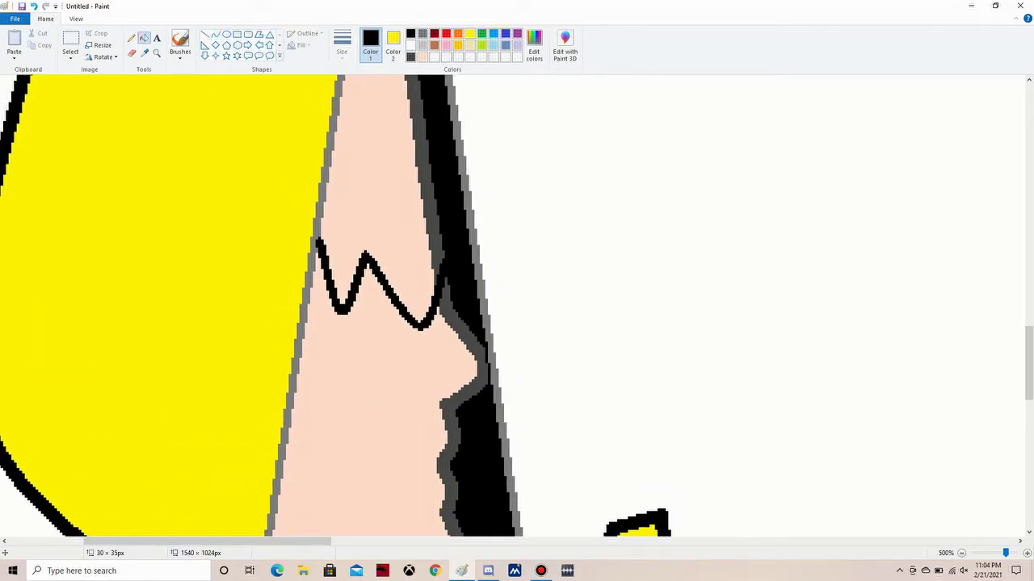
pyautogui.click(395, 235)
pyautogui.scroll(5, 396, 234)
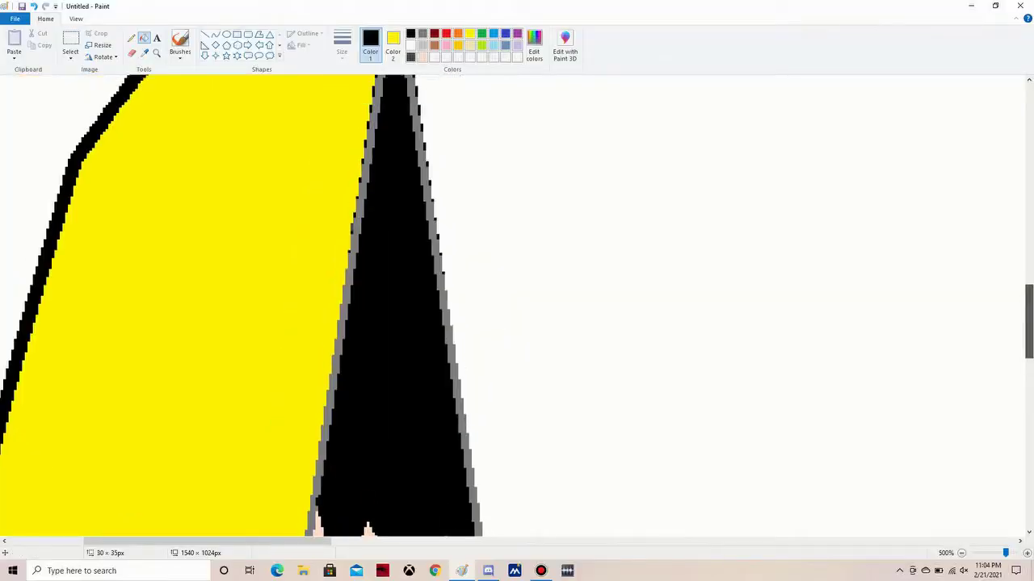
pyautogui.hotkey('ctrl', 'z')
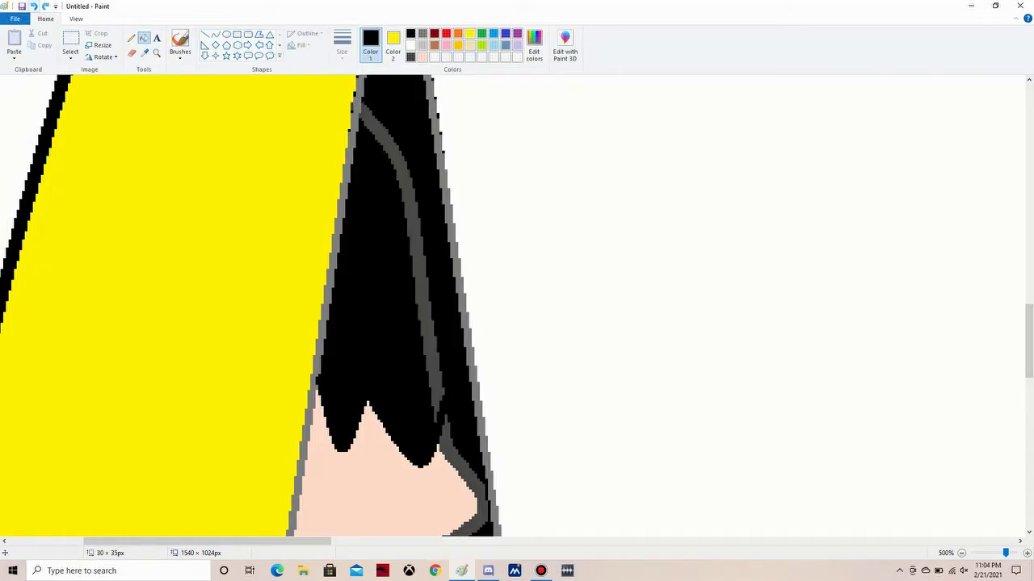
pyautogui.hotkey('ctrl', 'y')
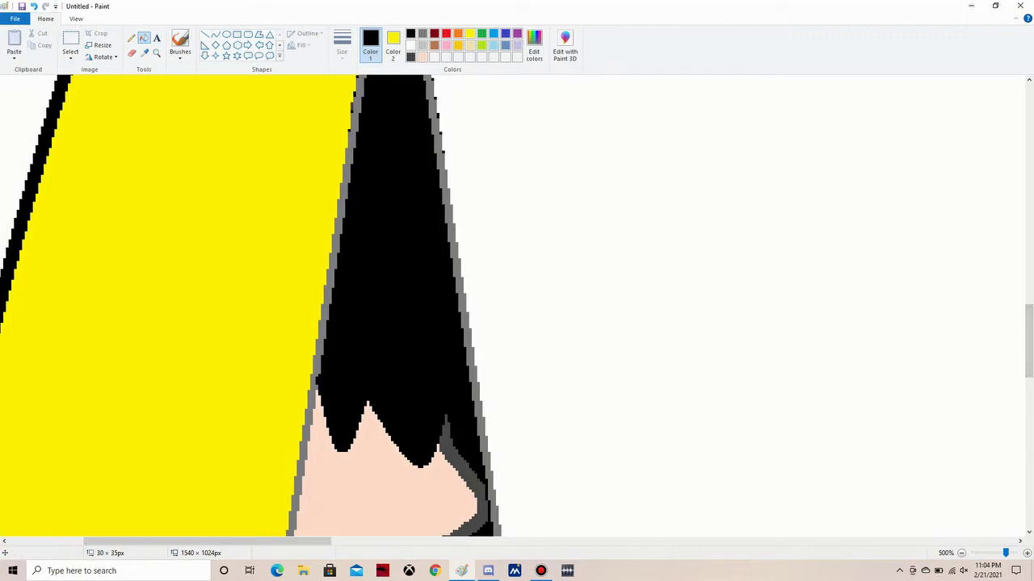
# Draw a dark grey curve about 10 × 54 px as the front edge of the hair, ending at the bridge of the nose
pyautogui.click(215, 34)
pyautogui.click(341, 44)
pyautogui.moveTo(428, 262); pyautogui.dragTo(445, 424)
pyautogui.moveTo(436, 339); pyautogui.dragTo(445, 356)
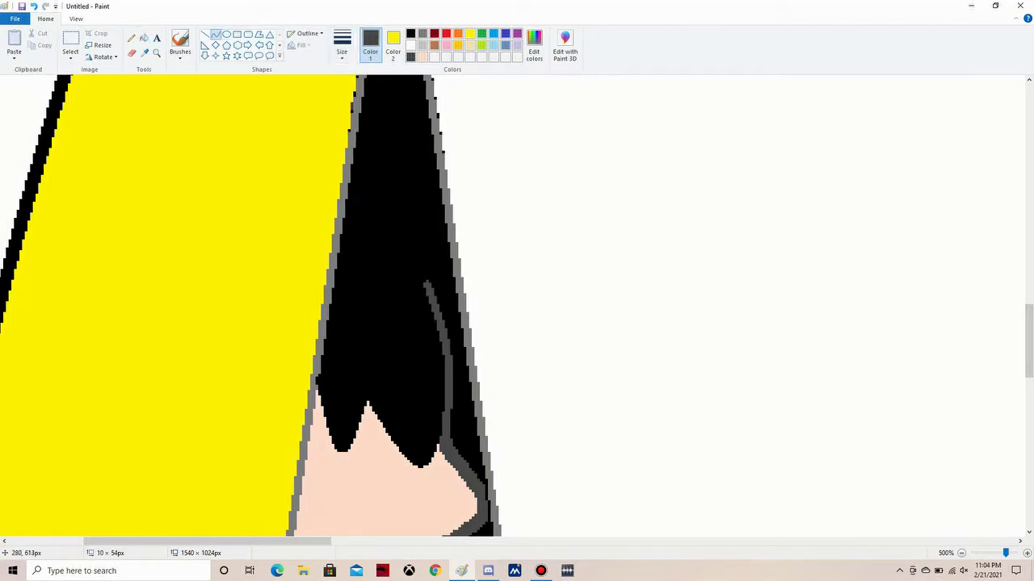
pyautogui.scroll(-9, 404, 307)
pyautogui.scroll(-3, 517, 307)
pyautogui.click(410, 33)
pyautogui.moveTo(434, 257)
pyautogui.mouseDown()
pyautogui.moveTo(363, 228)
pyautogui.moveTo(352, 208)
pyautogui.moveTo(376, 257)
pyautogui.moveTo(440, 265)
pyautogui.moveTo(379, 295)
pyautogui.mouseUp()
pyautogui.hotkey('ctrl', 'z')
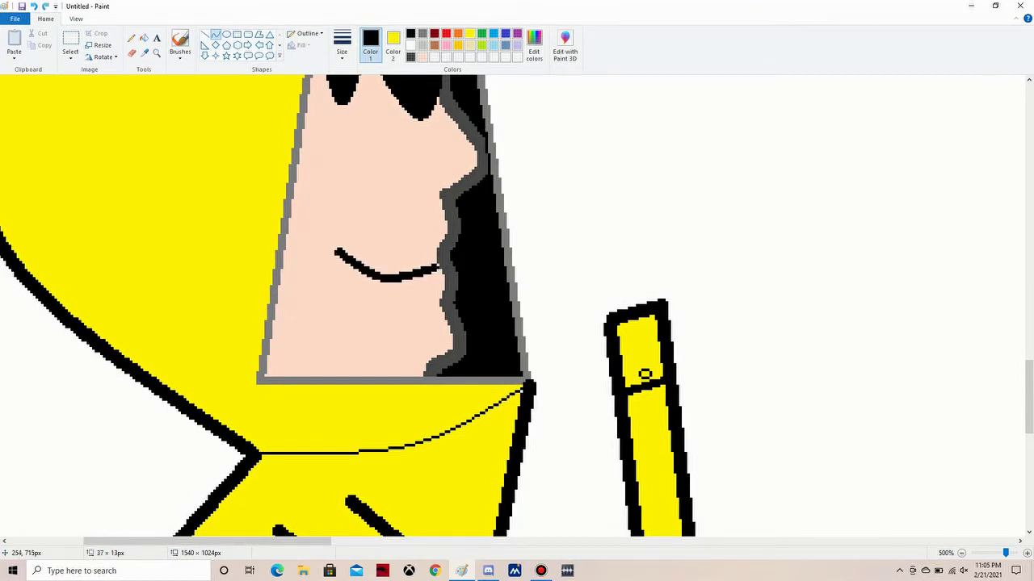
pyautogui.hotkey('ctrl', 'z')
# Draw an open, smiling mouth outline with black curves meeting the face profile, and fill it with dark red
pyautogui.moveTo(330, 248); pyautogui.dragTo(395, 287)
pyautogui.moveTo(362, 216)
pyautogui.mouseDown()
pyautogui.moveTo(341, 245)
pyautogui.moveTo(335, 222)
pyautogui.moveTo(438, 246)
pyautogui.mouseUp()
pyautogui.moveTo(396, 236); pyautogui.dragTo(362, 267)
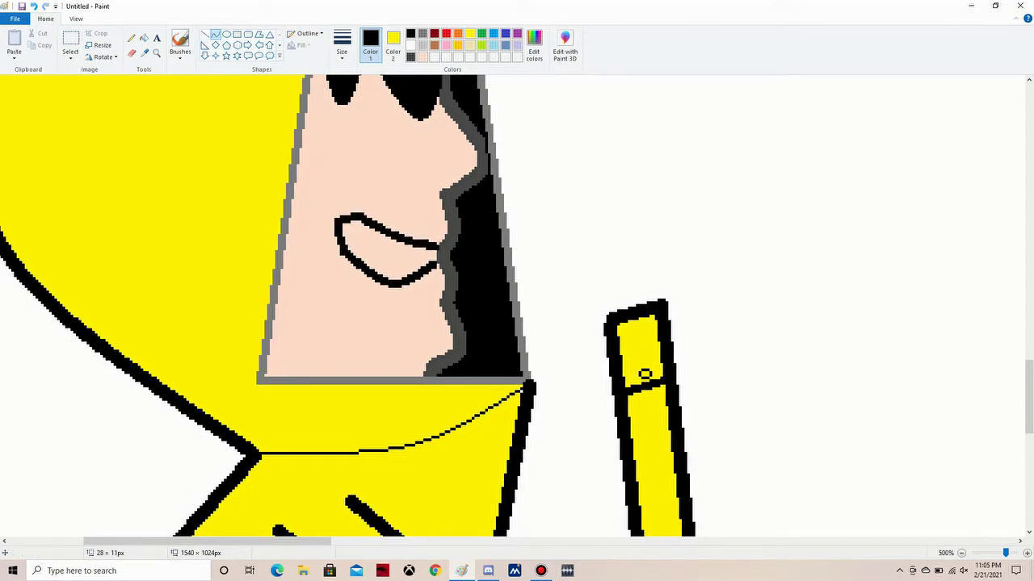
pyautogui.click(144, 38)
pyautogui.click(434, 33)
pyautogui.click(387, 246)
pyautogui.click(215, 35)
pyautogui.click(342, 44)
pyautogui.click(410, 33)
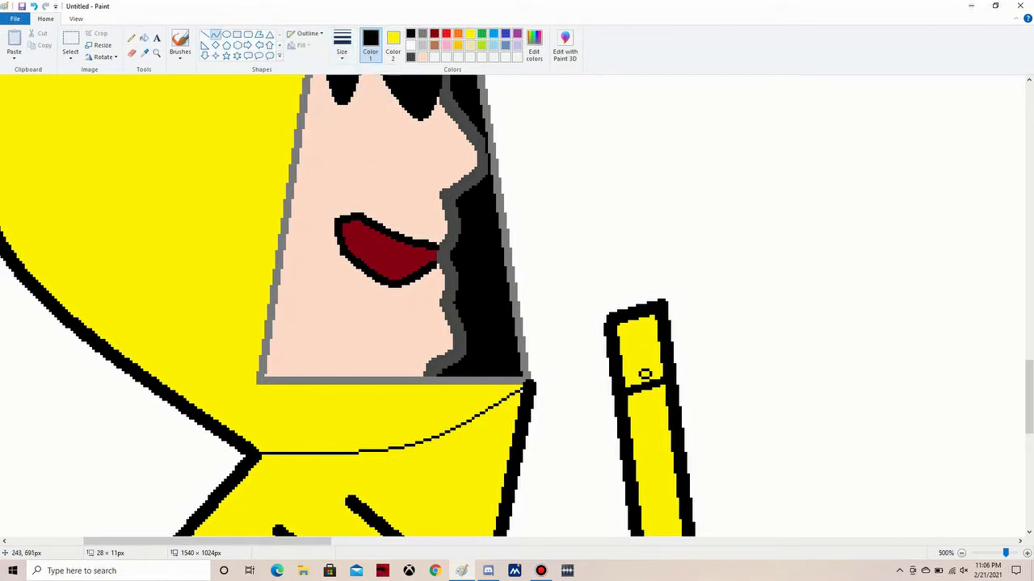
pyautogui.moveTo(352, 226); pyautogui.dragTo(424, 250)
pyautogui.moveTo(387, 239); pyautogui.dragTo(386, 246)
pyautogui.click(144, 38)
pyautogui.click(410, 46)
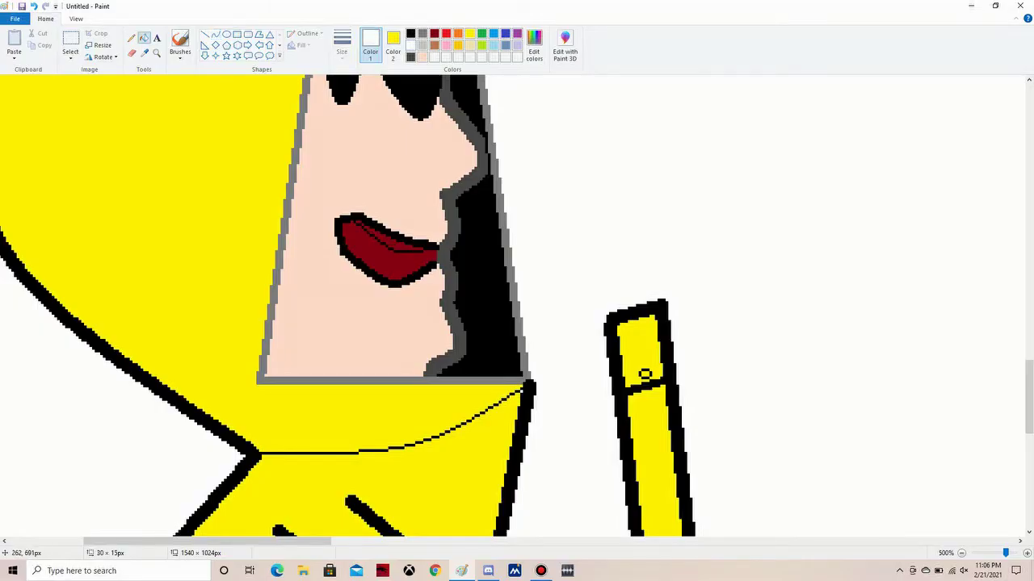
pyautogui.click(392, 241)
pyautogui.hotkey('ctrl', 'pageup')
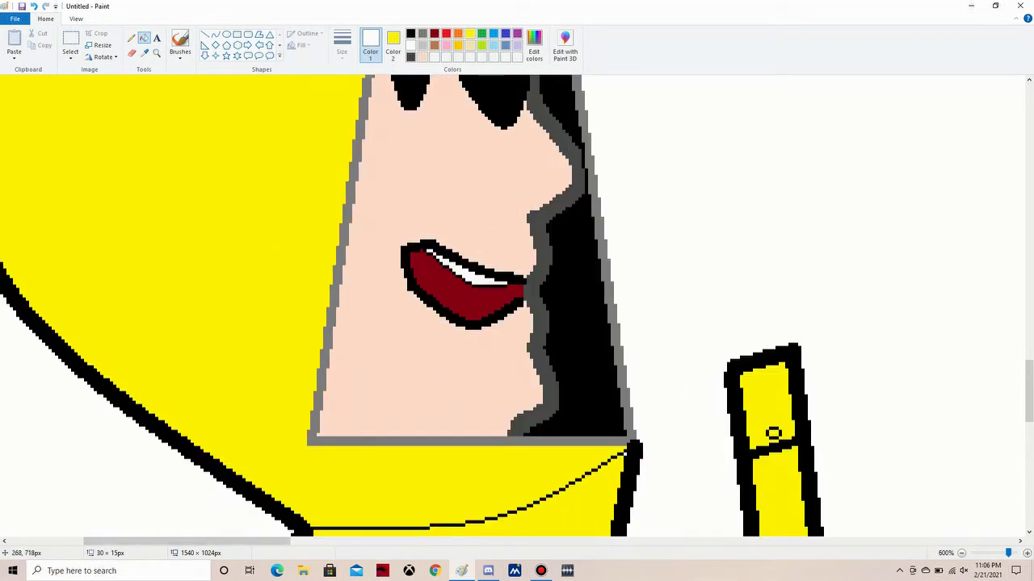
pyautogui.hotkey('ctrl', 'z')
# Draw a thin black curve about 28 × 13 px below the upper lip and fill the strip white as upper teeth
pyautogui.click(215, 34)
pyautogui.click(411, 33)
pyautogui.click(342, 44)
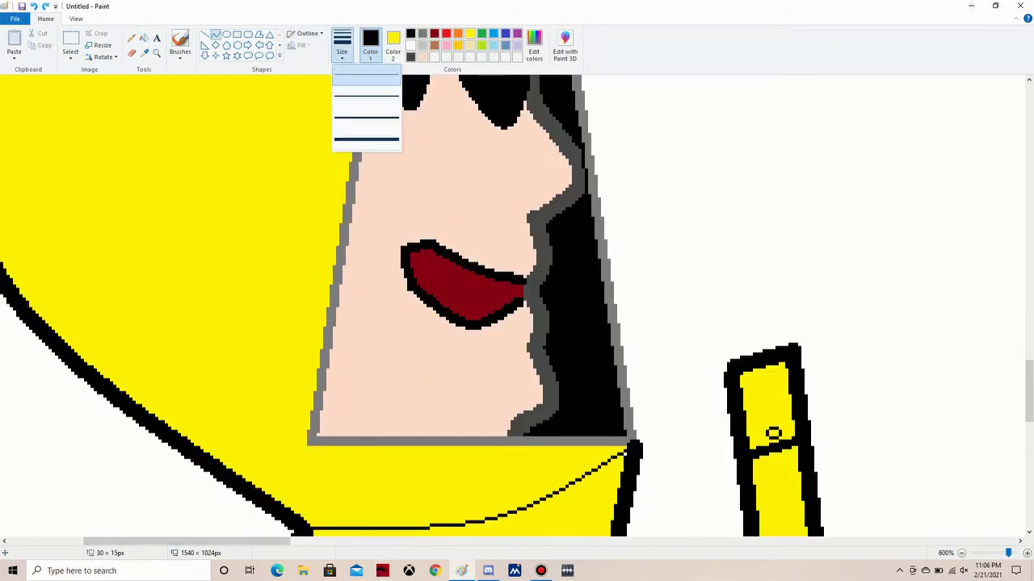
pyautogui.click(541, 571)
pyautogui.click(684, 29)
pyautogui.moveTo(412, 251); pyautogui.dragTo(459, 267)
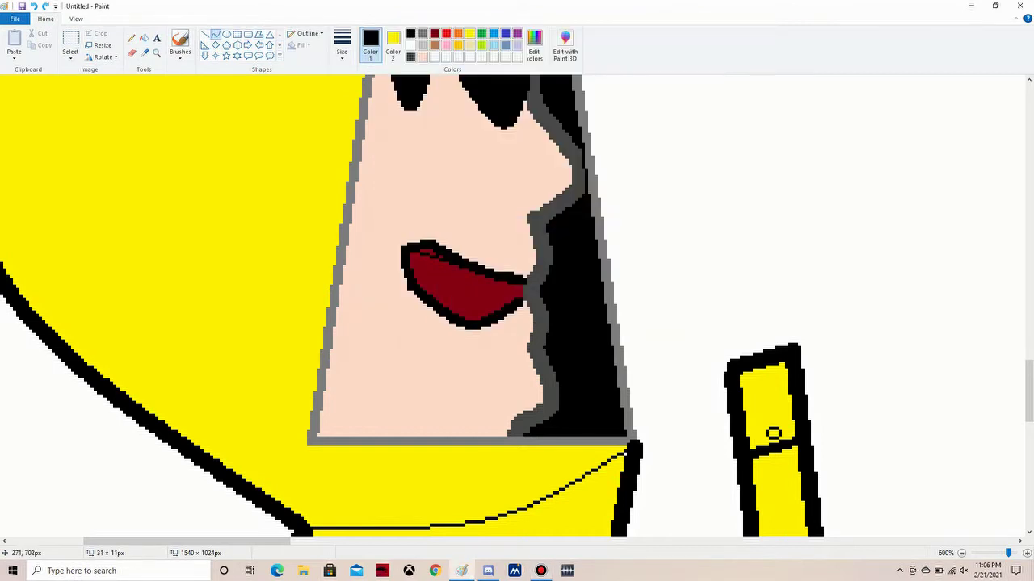
pyautogui.hotkey('ctrl', 'z')
pyautogui.moveTo(482, 292)
pyautogui.mouseDown()
pyautogui.moveTo(413, 252)
pyautogui.moveTo(472, 282)
pyautogui.mouseUp()
pyautogui.click(144, 38)
pyautogui.click(410, 45)
pyautogui.click(480, 276)
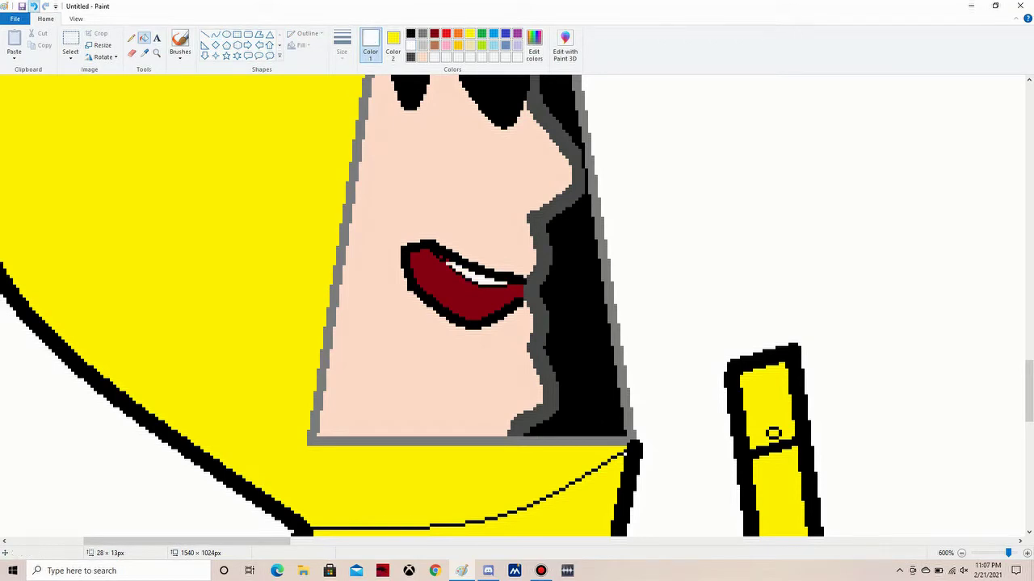
# Draw a thin black curve about 21 × 6 px above the lower lip and fill the area below it white as lower teeth
pyautogui.scroll(1, 517, 307)
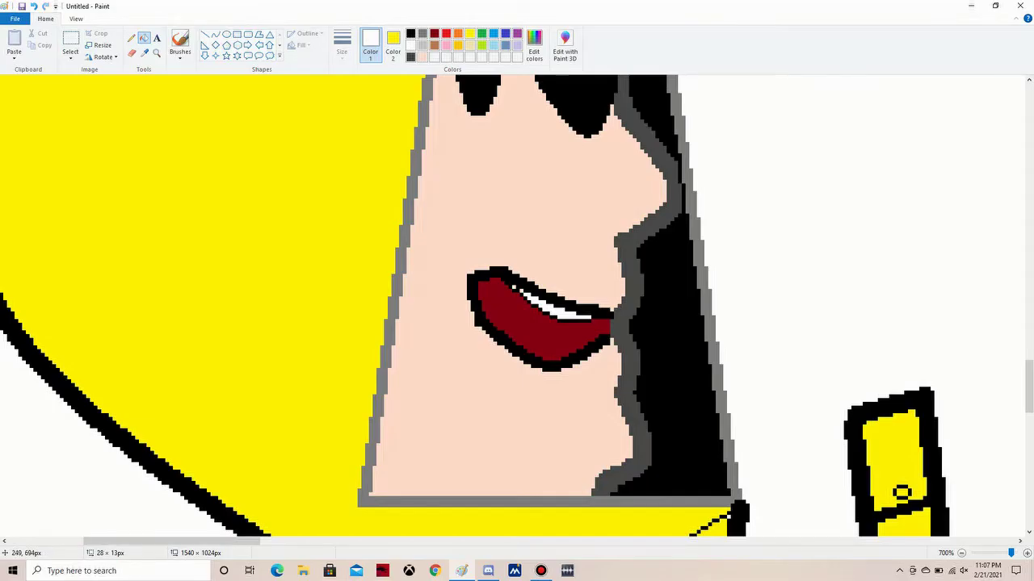
pyautogui.click(206, 34)
pyautogui.click(215, 34)
pyautogui.click(410, 33)
pyautogui.moveTo(549, 349); pyautogui.dragTo(576, 357)
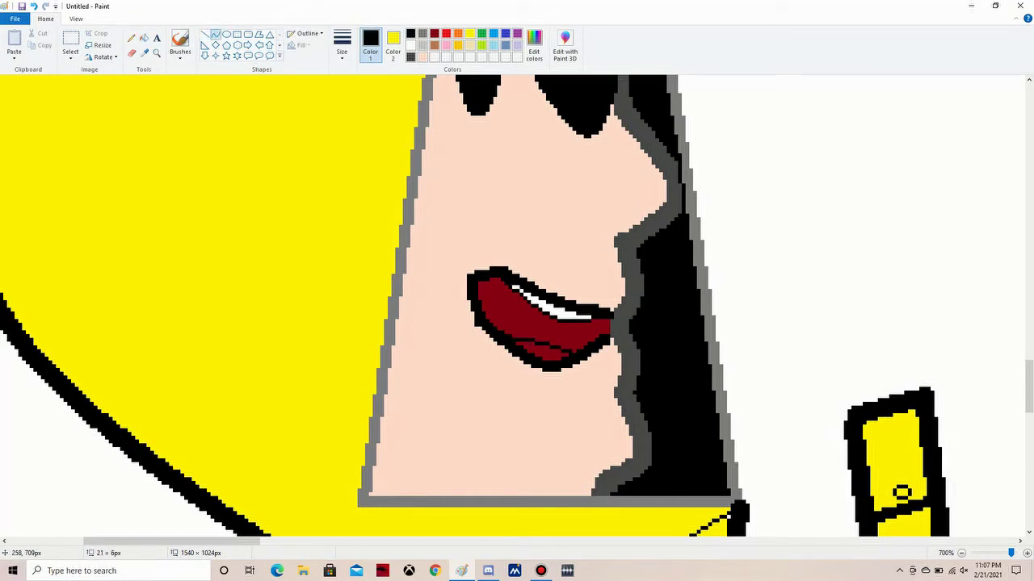
pyautogui.click(144, 38)
pyautogui.click(410, 45)
pyautogui.click(541, 352)
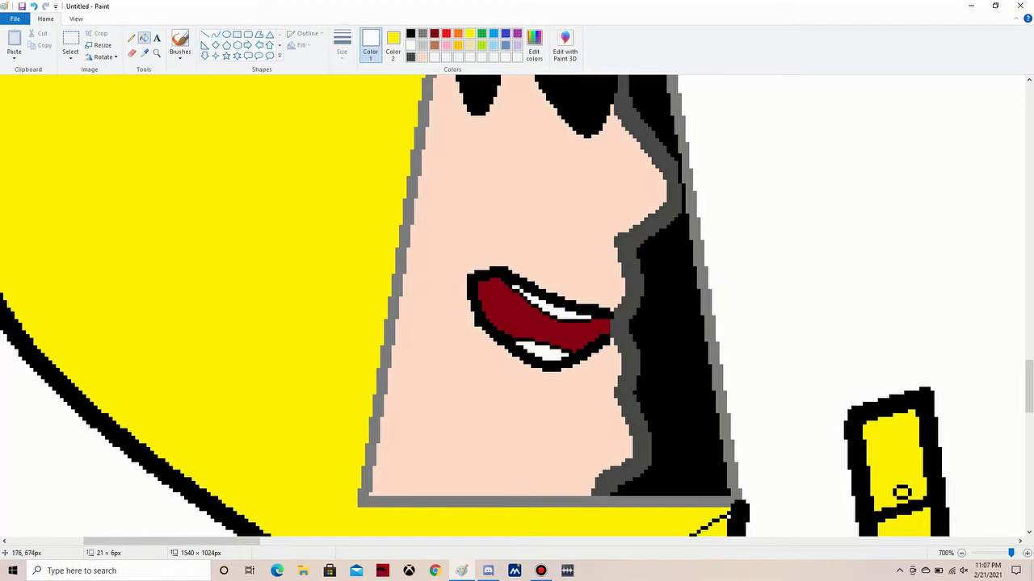
# Draw a small curved tongue about 13 × 5 px above the lower teeth and colour it light red
pyautogui.click(215, 33)
pyautogui.click(411, 34)
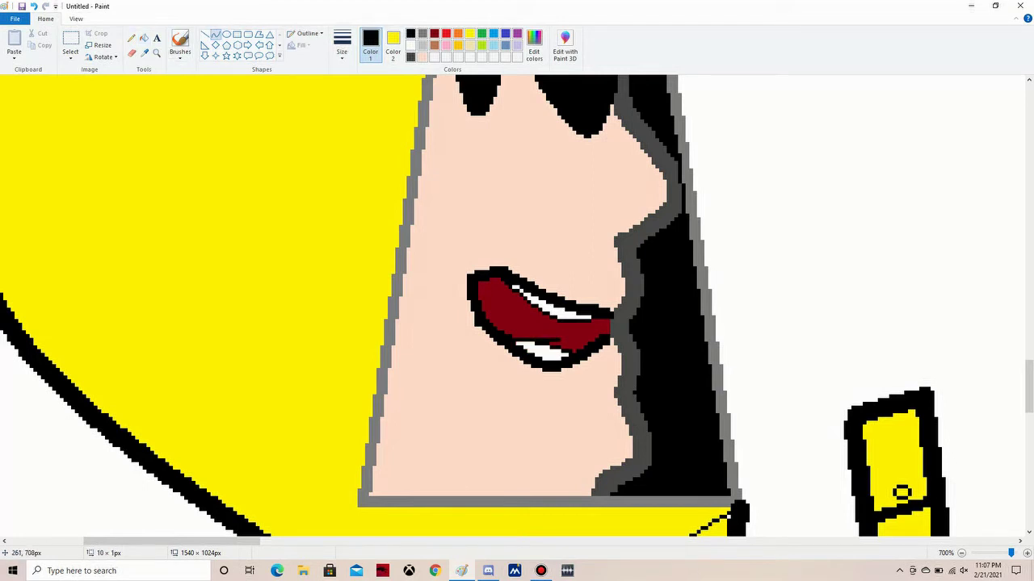
pyautogui.click(533, 44)
pyautogui.click(407, 223)
pyautogui.click(417, 356)
pyautogui.click(143, 38)
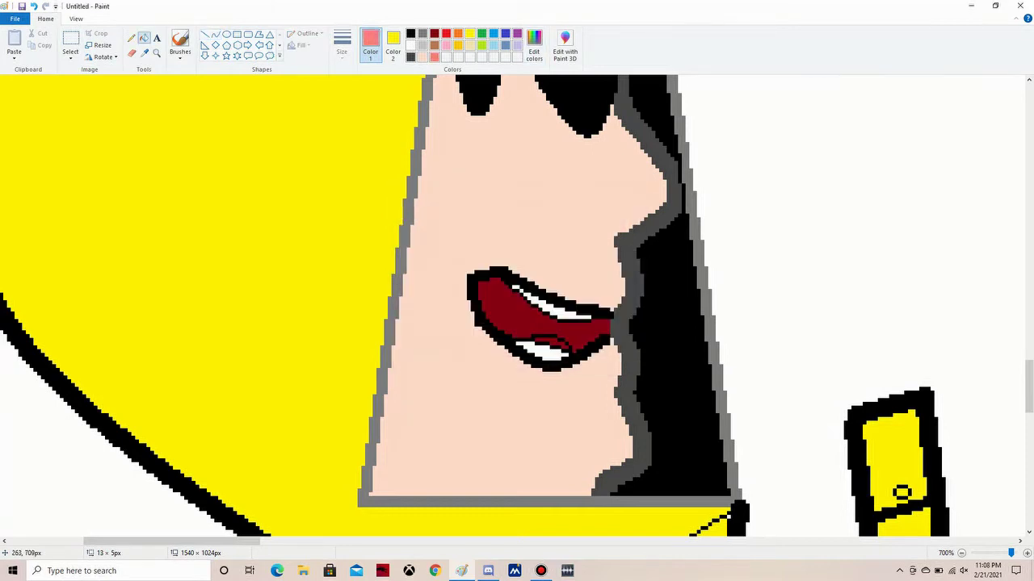
# Erase wide white bands across the upper hood and its pointed tip to cut off the peak
pyautogui.scroll(-5, 517, 307)
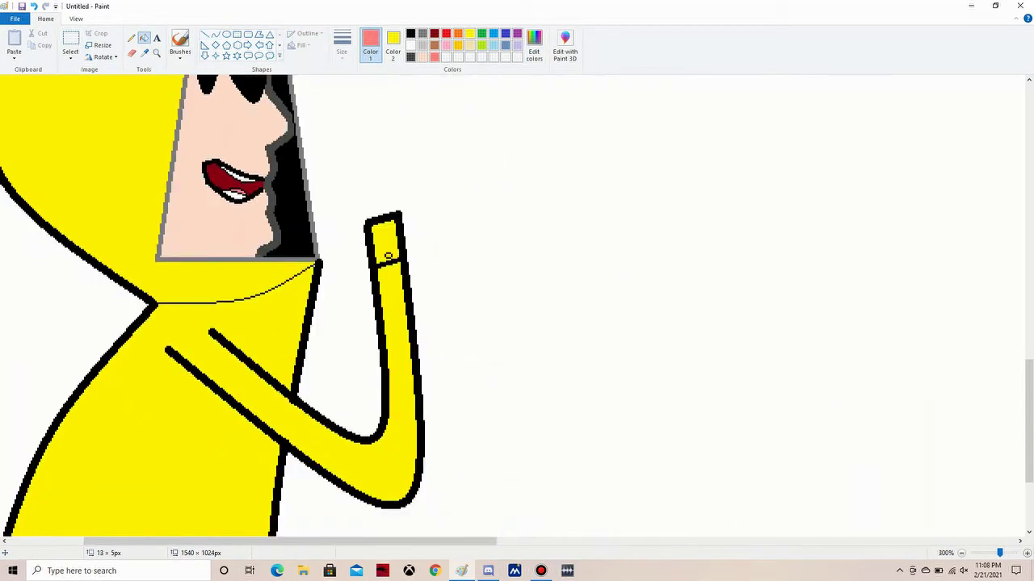
pyautogui.scroll(5, 516, 307)
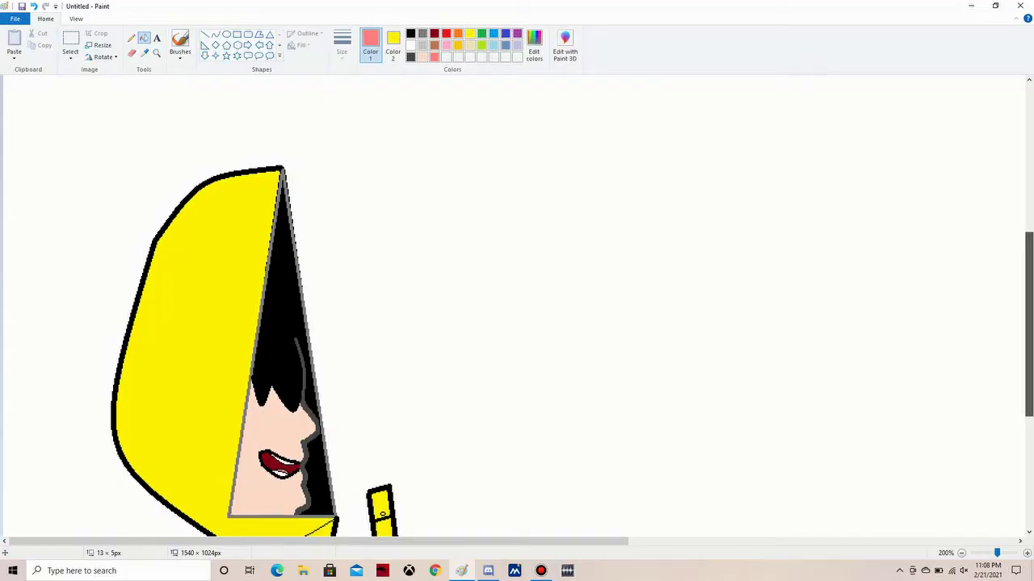
pyautogui.click(132, 53)
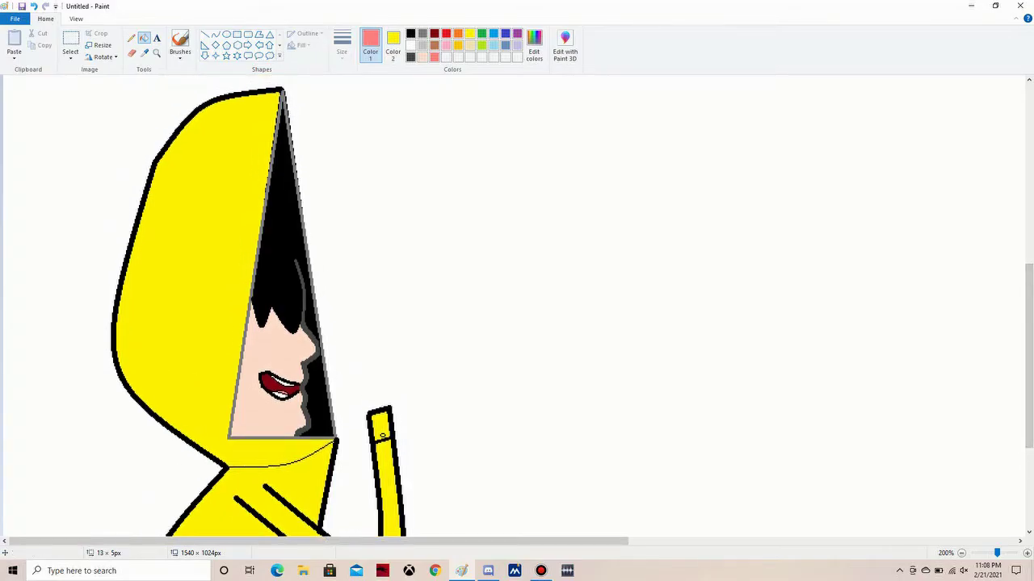
pyautogui.click(392, 49)
pyautogui.click(410, 45)
pyautogui.click(342, 45)
pyautogui.click(342, 138)
pyautogui.moveTo(276, 177)
pyautogui.mouseDown()
pyautogui.moveTo(293, 203)
pyautogui.moveTo(277, 104)
pyautogui.moveTo(181, 199)
pyautogui.moveTo(276, 201)
pyautogui.mouseUp()
# Fill the cut-off yellow, black and outline pieces of the hood's peak with white
pyautogui.click(144, 38)
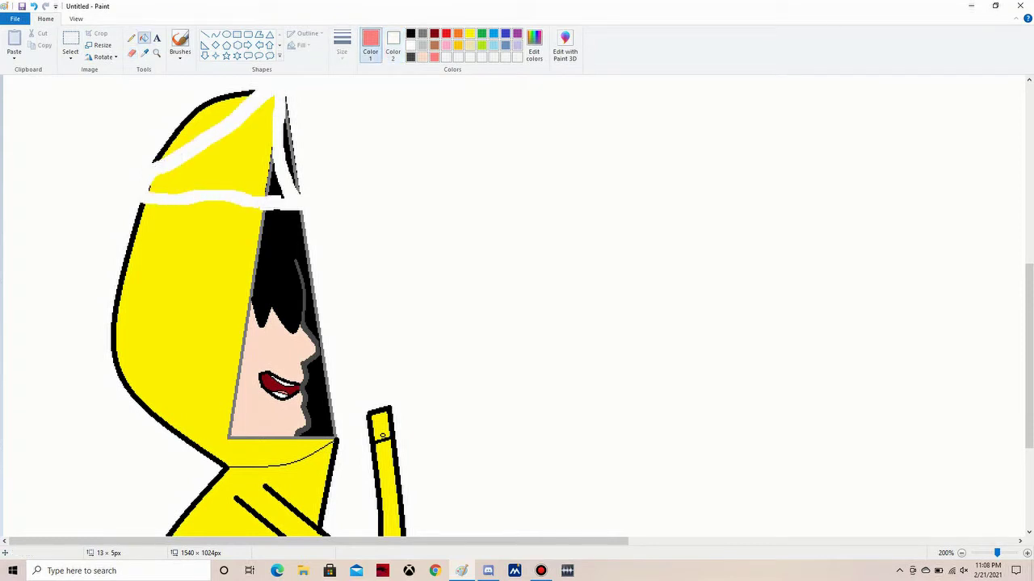
pyautogui.click(370, 44)
pyautogui.click(410, 45)
pyautogui.click(210, 145)
pyautogui.click(269, 177)
pyautogui.click(291, 153)
pyautogui.click(202, 122)
pyautogui.click(208, 105)
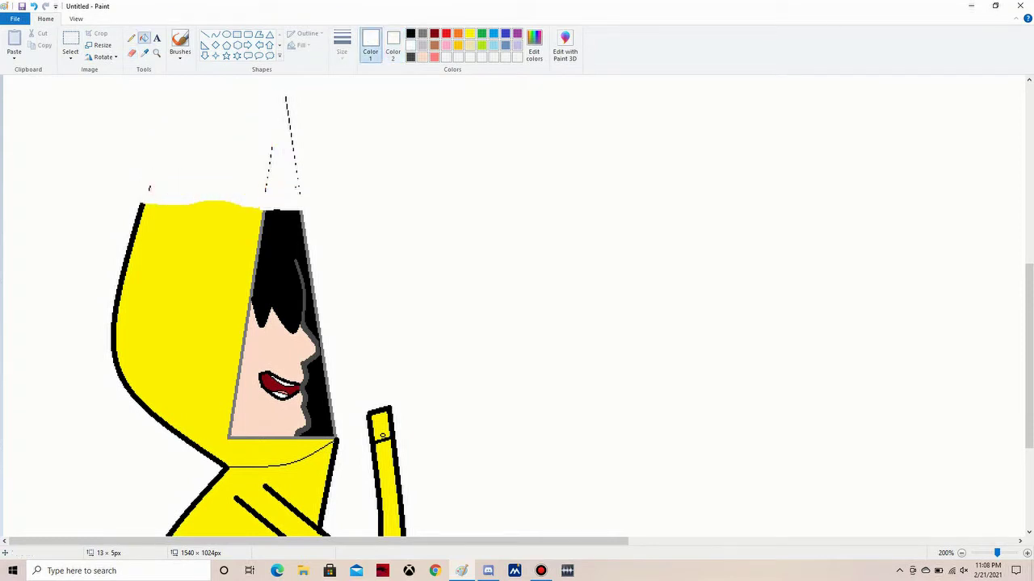
# Erase the leftover dark specks and dotted lines above the shortened hood
pyautogui.click(215, 34)
pyautogui.click(132, 52)
pyautogui.click(145, 190)
pyautogui.moveTo(249, 169); pyautogui.dragTo(283, 85)
pyautogui.moveTo(298, 192); pyautogui.dragTo(306, 99)
# Draw a dark grey arch about 36 × 59 px as a rounded top for the hood opening
pyautogui.click(205, 34)
pyautogui.click(411, 57)
pyautogui.click(342, 44)
pyautogui.click(367, 103)
pyautogui.moveTo(264, 212); pyautogui.dragTo(303, 211)
pyautogui.moveTo(282, 212)
pyautogui.mouseDown()
pyautogui.moveTo(283, 137)
pyautogui.moveTo(283, 154)
pyautogui.mouseUp()
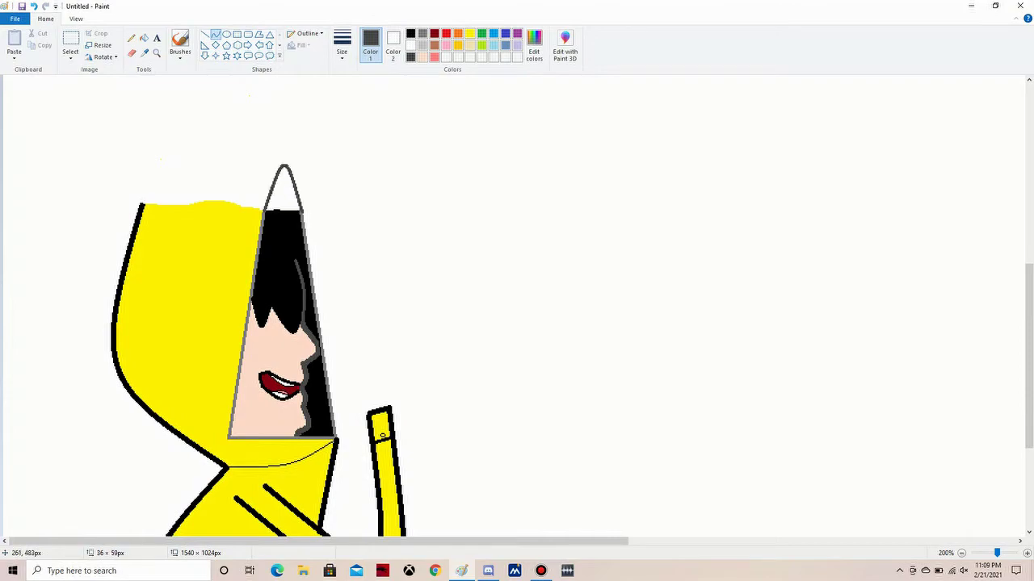
# Draw a black curve about 132 × 49 px from the top of the arch to the upper end of the hood's back outline
pyautogui.click(410, 33)
pyautogui.click(342, 44)
pyautogui.click(367, 91)
pyautogui.click(341, 44)
pyautogui.click(367, 104)
pyautogui.moveTo(284, 163); pyautogui.dragTo(140, 203)
pyautogui.moveTo(212, 185); pyautogui.dragTo(205, 147)
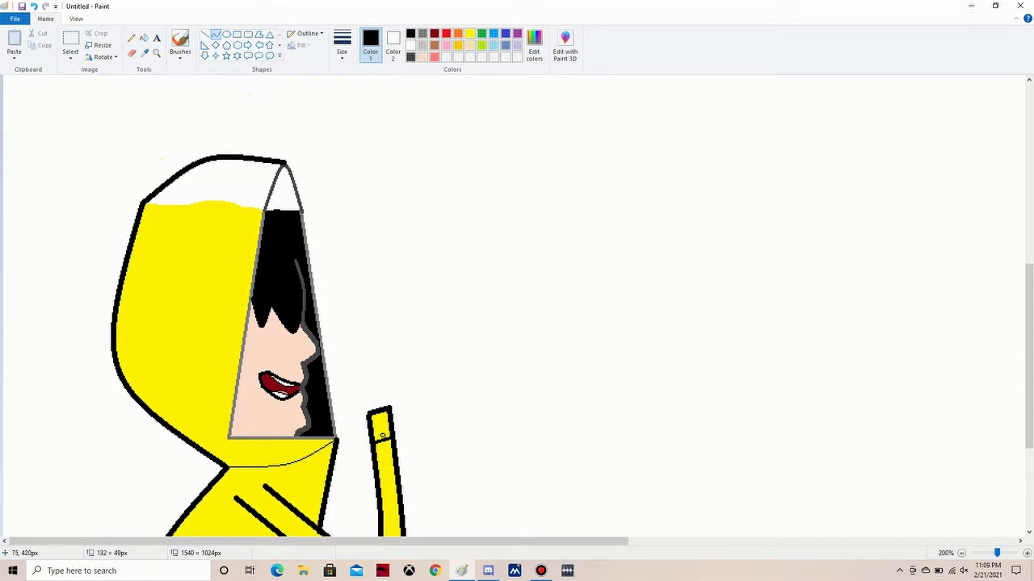
# Fill the white gap under the new hood outline with yellow
pyautogui.click(144, 38)
pyautogui.click(469, 33)
pyautogui.click(214, 182)
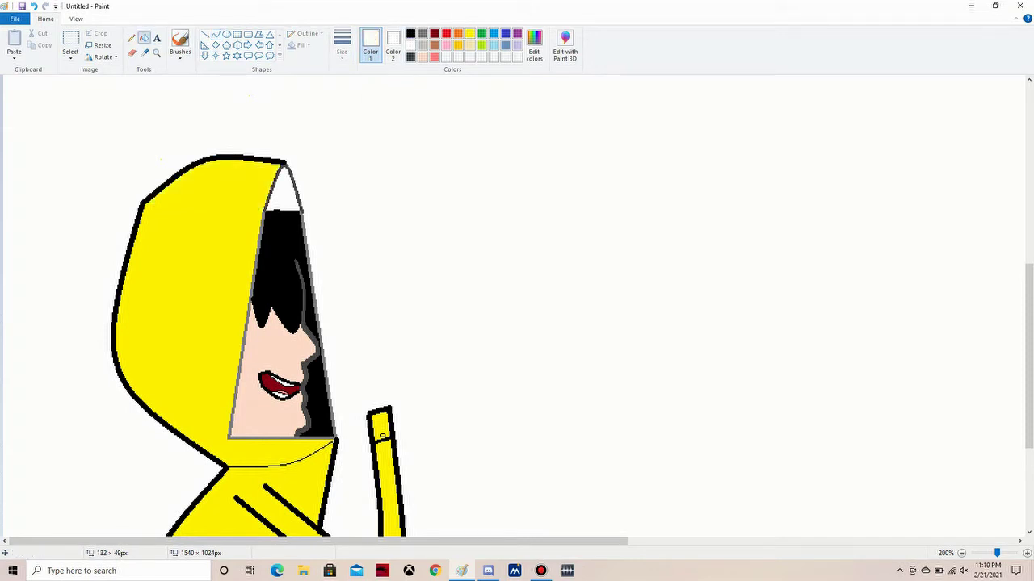
# Fill the white gap inside the hood opening's arch with black
pyautogui.click(410, 33)
pyautogui.click(281, 188)
pyautogui.hotkey('ctrl', 'pageup')
pyautogui.hotkey('ctrl', 'pageup')
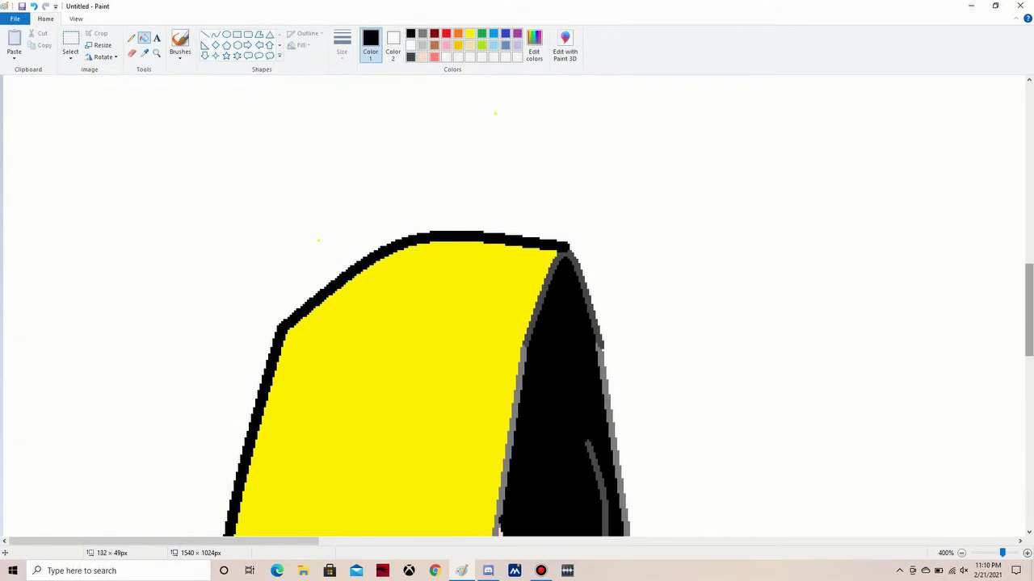
# Undo the hood's top arch, outline curve and fills, and draw a lower grey arch about 34 × 45 px over the opening
pyautogui.hotkey('ctrl', 'z')
pyautogui.hotkey('ctrl', 'z')
pyautogui.hotkey('ctrl', 'z')
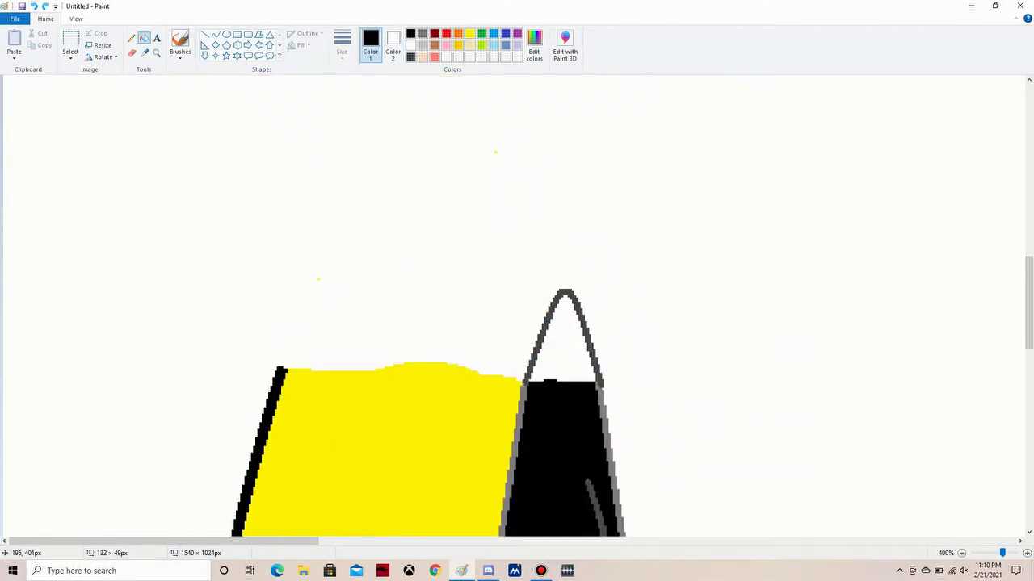
pyautogui.hotkey('ctrl', 'z')
pyautogui.hotkey('ctrl', 'y')
pyautogui.hotkey('ctrl', 'y')
pyautogui.hotkey('ctrl', 'y')
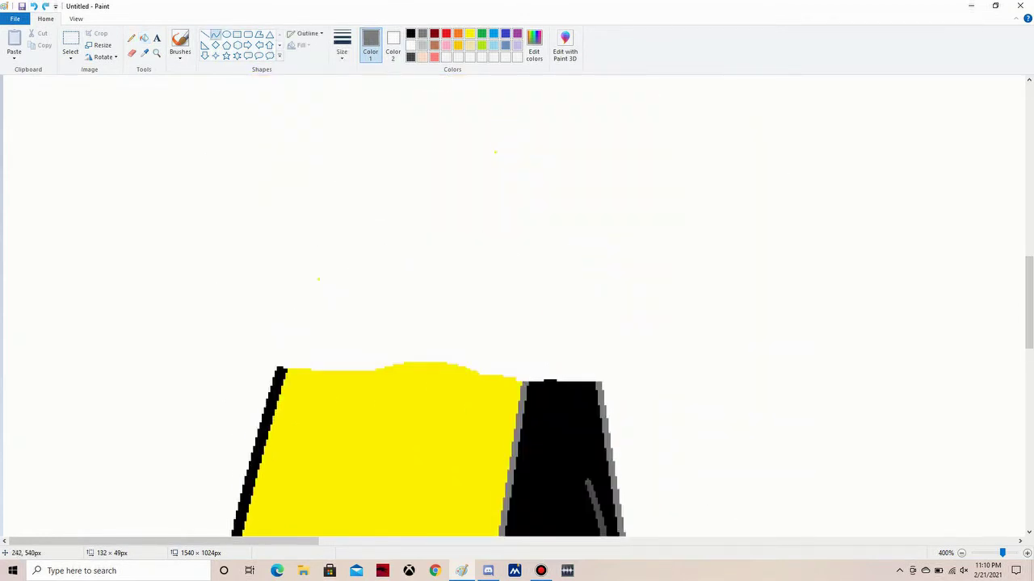
pyautogui.moveTo(561, 379); pyautogui.dragTo(561, 278)
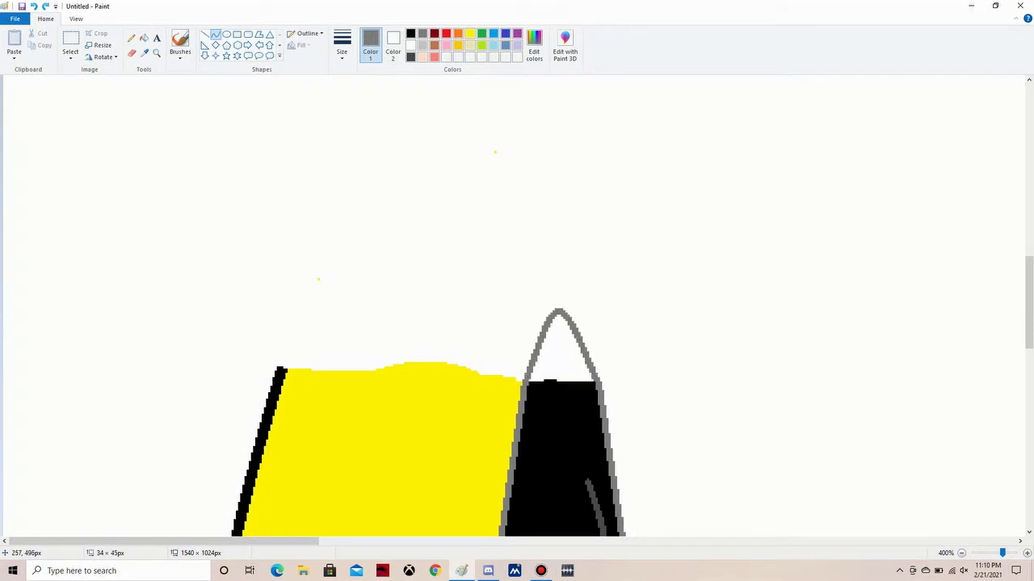
# Draw a black curve about 127 × 57 px from the hood's back outline to the arch's peak and fill beneath it with yellow
pyautogui.click(410, 33)
pyautogui.moveTo(278, 370); pyautogui.dragTo(552, 308)
pyautogui.moveTo(415, 340)
pyautogui.mouseDown()
pyautogui.moveTo(399, 256)
pyautogui.moveTo(354, 217)
pyautogui.moveTo(367, 248)
pyautogui.mouseUp()
pyautogui.click(143, 38)
pyautogui.click(458, 46)
pyautogui.click(404, 331)
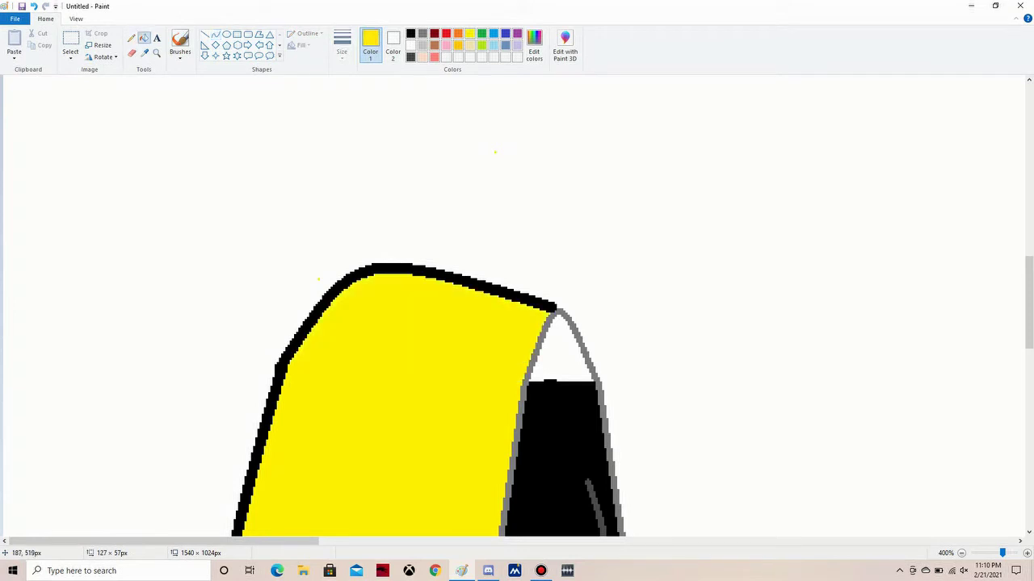
# Fill the inside of the grey arch with black and erase the stray yellow speck above the hood
pyautogui.click(410, 33)
pyautogui.click(560, 355)
pyautogui.click(132, 53)
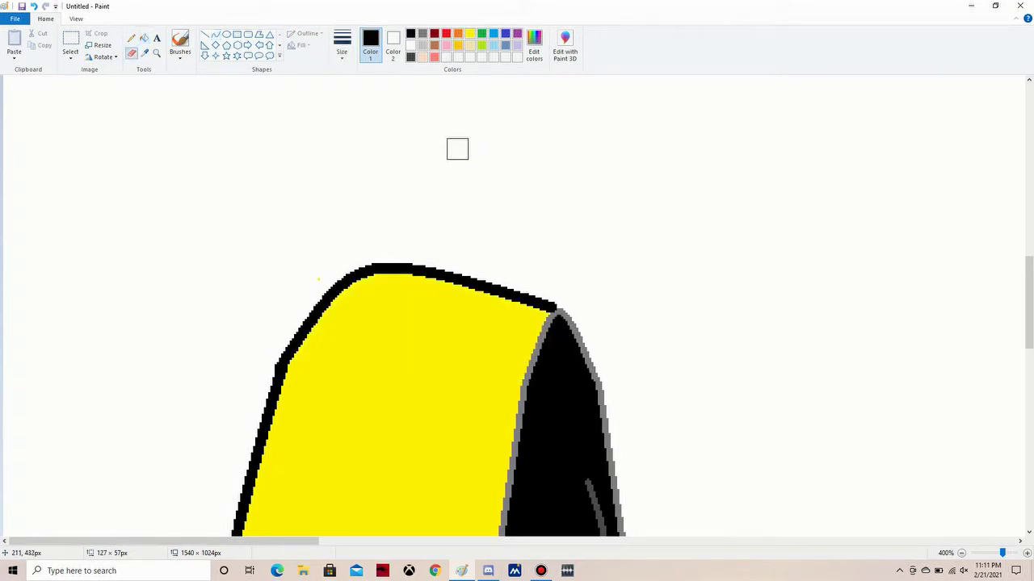
# Draw a dark grey curve about 31 × 20 px from the upper end of the head's profile line to the opening's back edge
pyautogui.moveTo(1027, 303); pyautogui.dragTo(1027, 355)
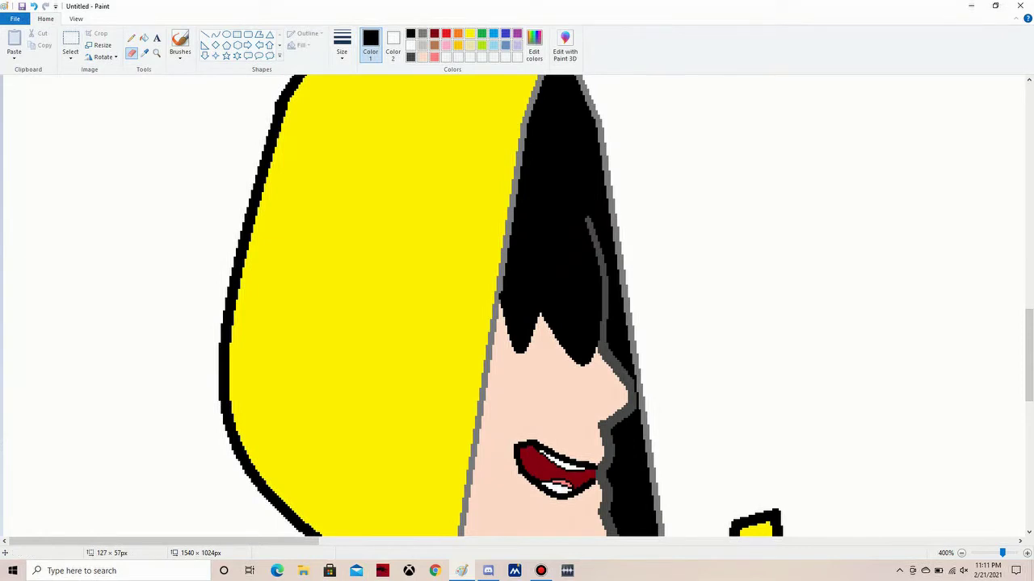
pyautogui.click(392, 45)
pyautogui.click(215, 34)
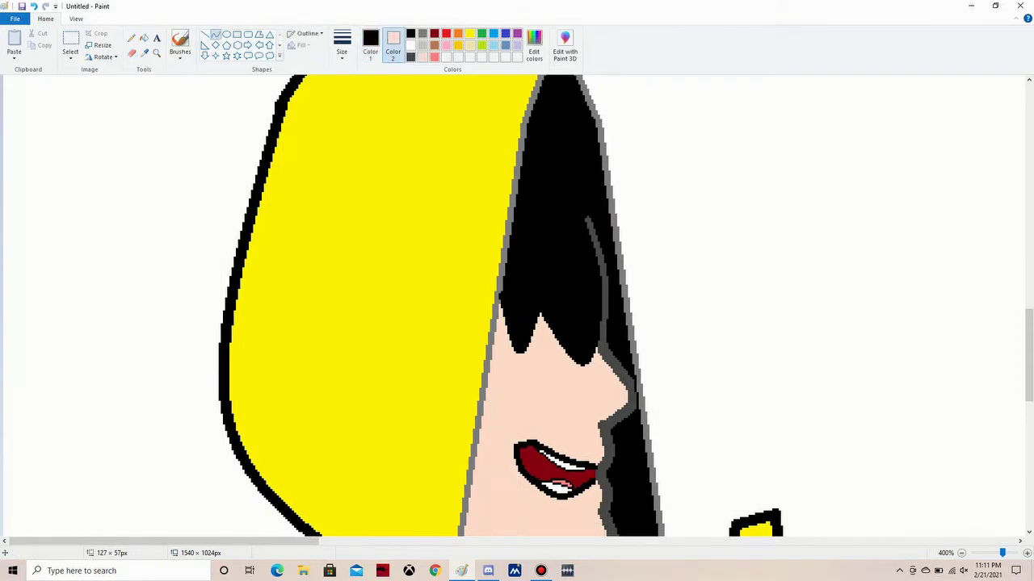
pyautogui.click(370, 45)
pyautogui.click(421, 33)
pyautogui.click(342, 45)
pyautogui.click(359, 90)
pyautogui.moveTo(588, 220); pyautogui.dragTo(519, 176)
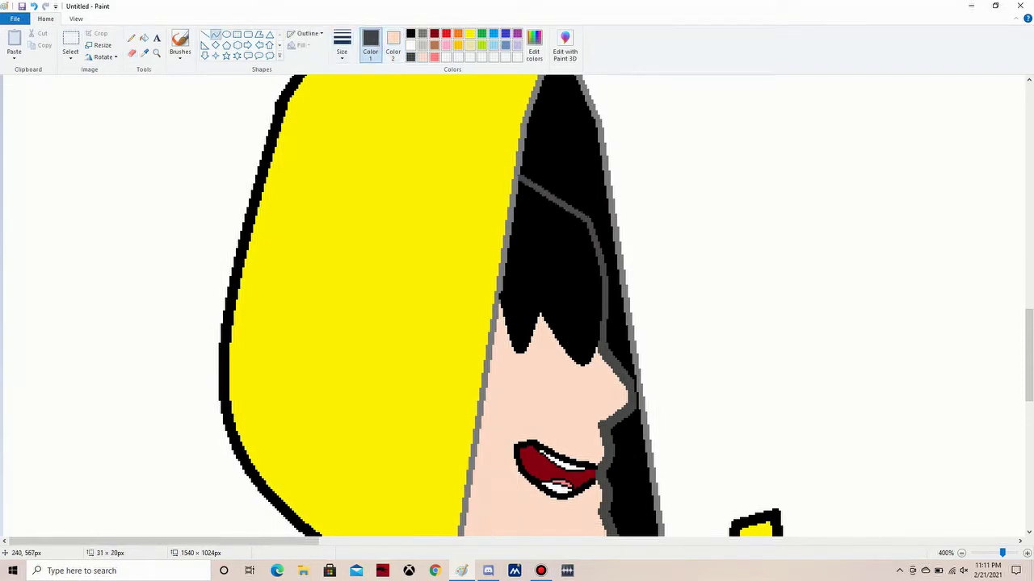
# Paint over the tongue with dark red, using the eraser with dark red as the second colour
pyautogui.moveTo(1028, 356); pyautogui.dragTo(1028, 405)
pyautogui.click(1027, 553)
pyautogui.click(1027, 553)
pyautogui.click(132, 53)
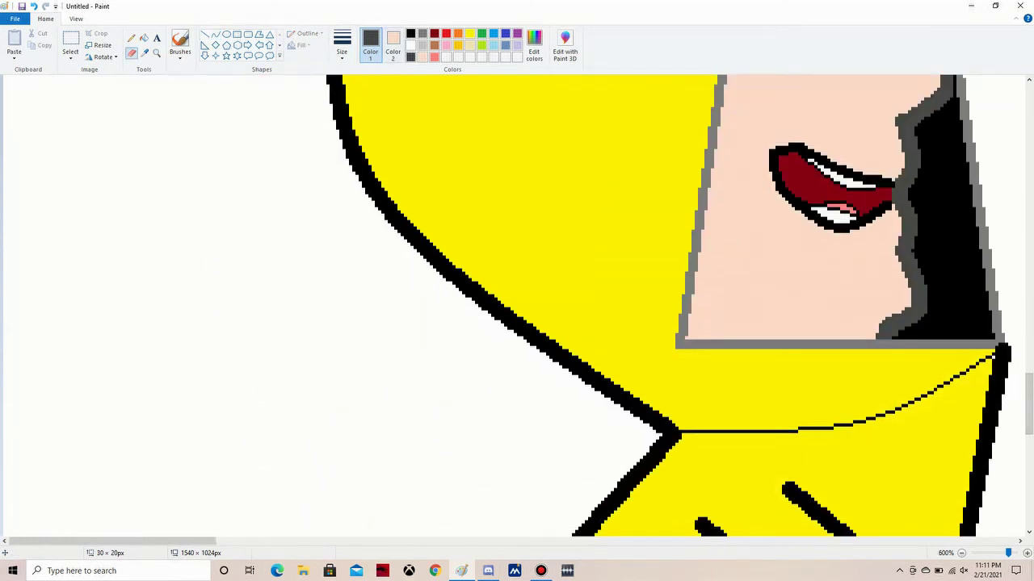
pyautogui.click(392, 44)
pyautogui.click(434, 33)
pyautogui.click(341, 44)
pyautogui.click(359, 79)
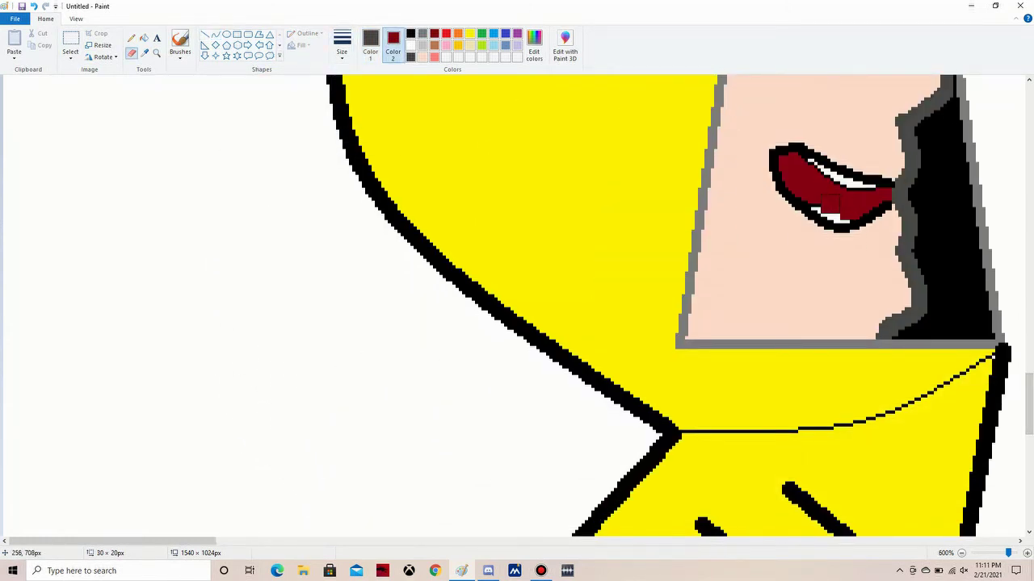
# Fill the remaining white of the lower teeth with dark red
pyautogui.click(143, 38)
pyautogui.click(370, 45)
pyautogui.click(434, 33)
pyautogui.click(840, 226)
pyautogui.hotkey('ctrl', 'z')
# Draw a thin black curve about 15 × 4 px in the lower mouth and fill the tongue below it with salmon pink
pyautogui.click(215, 34)
pyautogui.click(342, 44)
pyautogui.click(411, 33)
pyautogui.click(342, 44)
pyautogui.click(364, 97)
pyautogui.moveTo(841, 210); pyautogui.dragTo(841, 215)
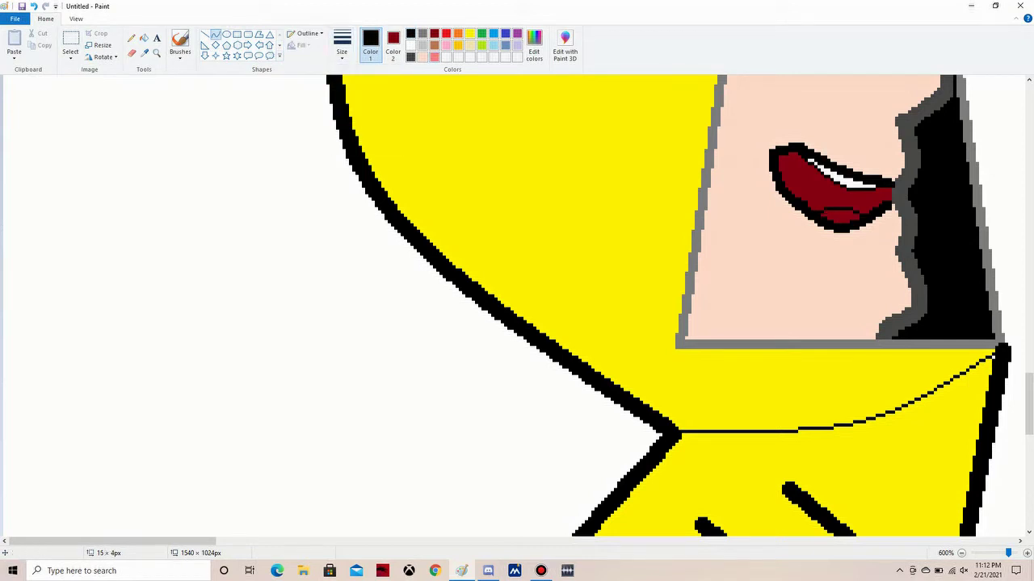
pyautogui.click(144, 38)
pyautogui.click(434, 56)
pyautogui.click(840, 217)
pyautogui.scroll(3, 517, 307)
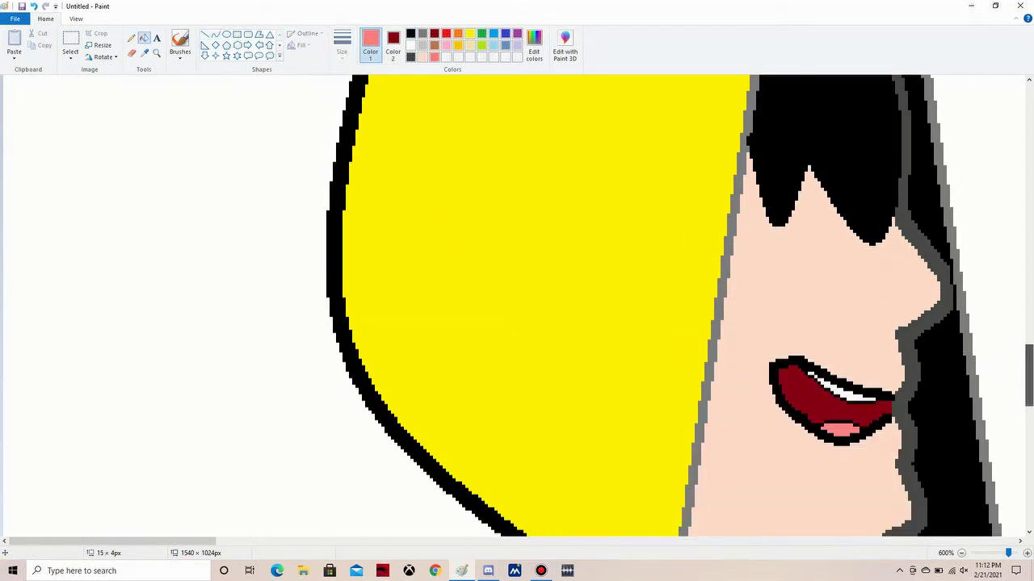
# Draw black curves outlining pointed hair locks at the back of the cheek, starting with one about 28 × 16 px
pyautogui.scroll(-3, 517, 307)
pyautogui.click(215, 34)
pyautogui.click(410, 33)
pyautogui.click(342, 44)
pyautogui.click(364, 97)
pyautogui.moveTo(699, 249)
pyautogui.mouseDown()
pyautogui.moveTo(793, 265)
pyautogui.moveTo(749, 287)
pyautogui.moveTo(753, 301)
pyautogui.mouseUp()
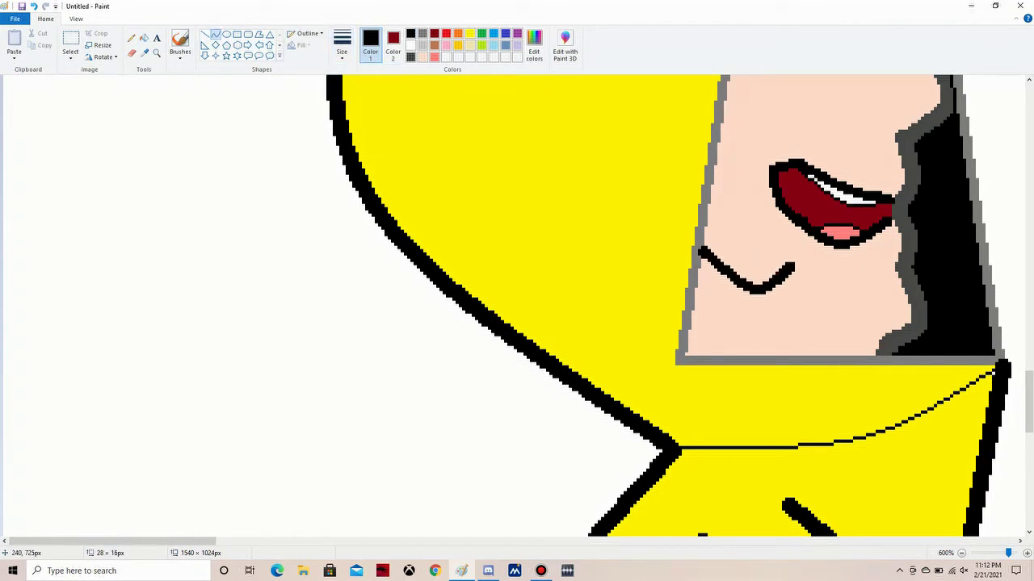
pyautogui.moveTo(792, 263)
pyautogui.mouseDown()
pyautogui.moveTo(726, 227)
pyautogui.moveTo(742, 257)
pyautogui.moveTo(783, 229)
pyautogui.moveTo(755, 242)
pyautogui.mouseUp()
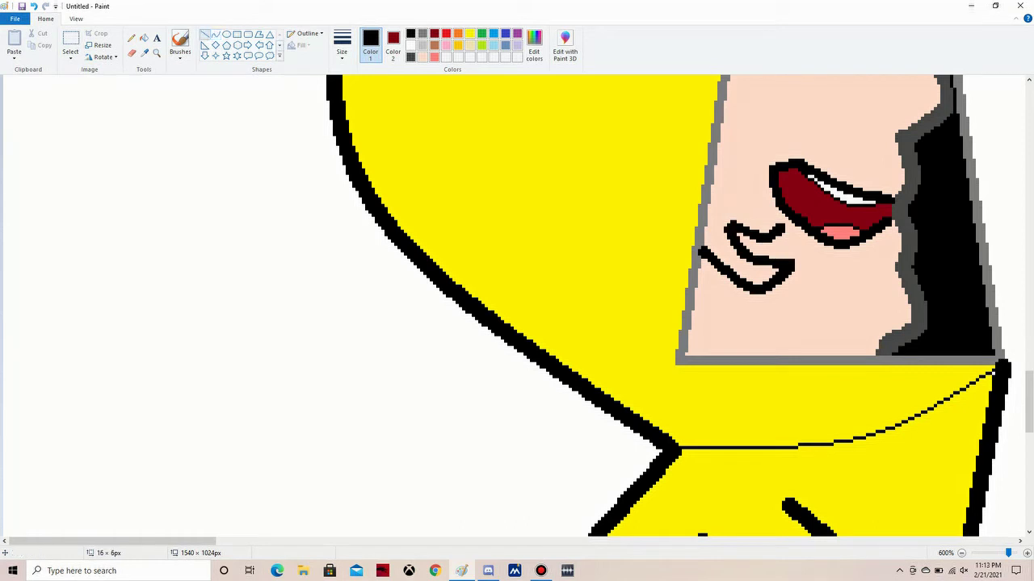
# Close the hair locks' outline with a black curve about 18 × 32 px up the opening's back edge and fill them with black
pyautogui.scroll(3, 670, 307)
pyautogui.scroll(-1, 678, 307)
pyautogui.moveTo(771, 339); pyautogui.dragTo(723, 243)
pyautogui.click(143, 38)
pyautogui.click(730, 323)
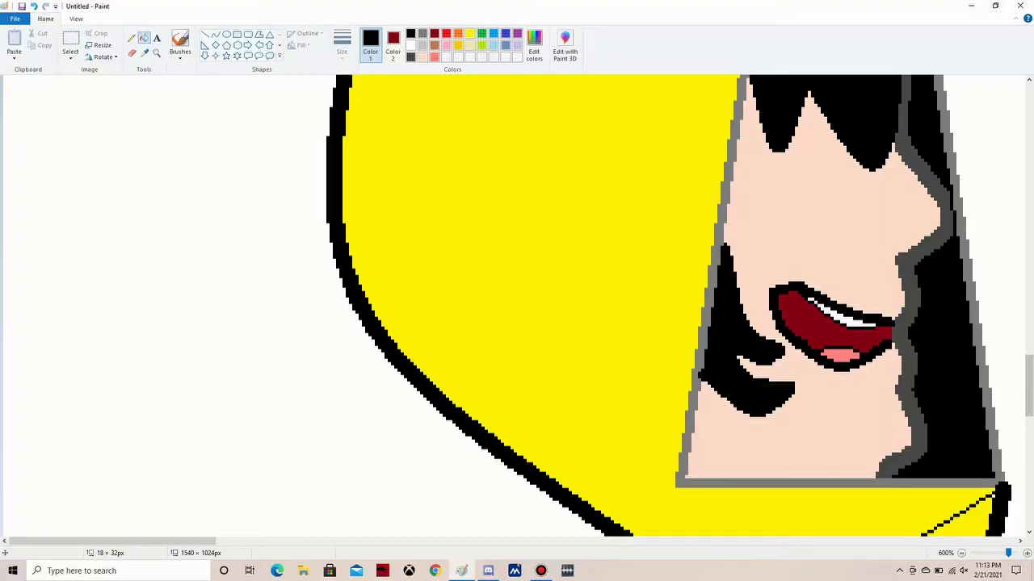
pyautogui.click(204, 34)
pyautogui.click(421, 33)
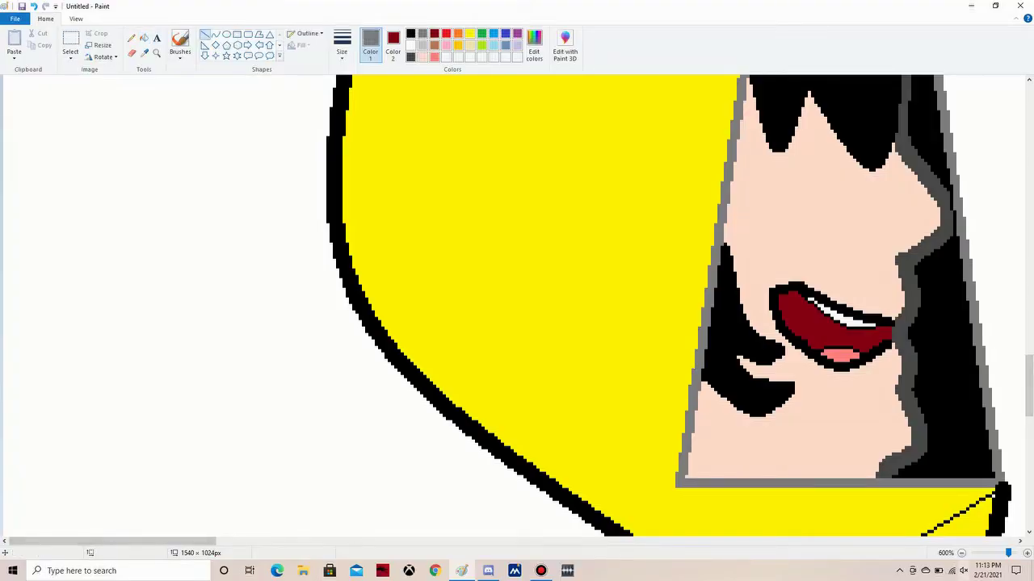
# Draw a black circle about 39 × 38 px as a hand on the end of the raised arm
pyautogui.click(961, 553)
pyautogui.click(961, 553)
pyautogui.click(961, 553)
pyautogui.click(227, 34)
pyautogui.click(410, 33)
pyautogui.moveTo(536, 184); pyautogui.dragTo(595, 242)
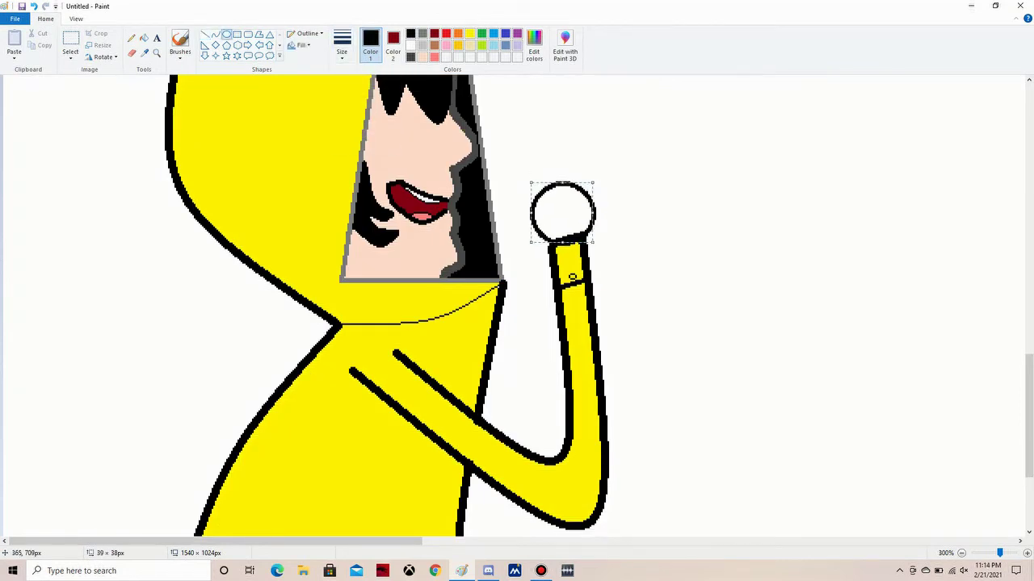
# Erase the stray black speck beside the hand circle
pyautogui.scroll(-3, 517, 307)
pyautogui.scroll(6, 517, 307)
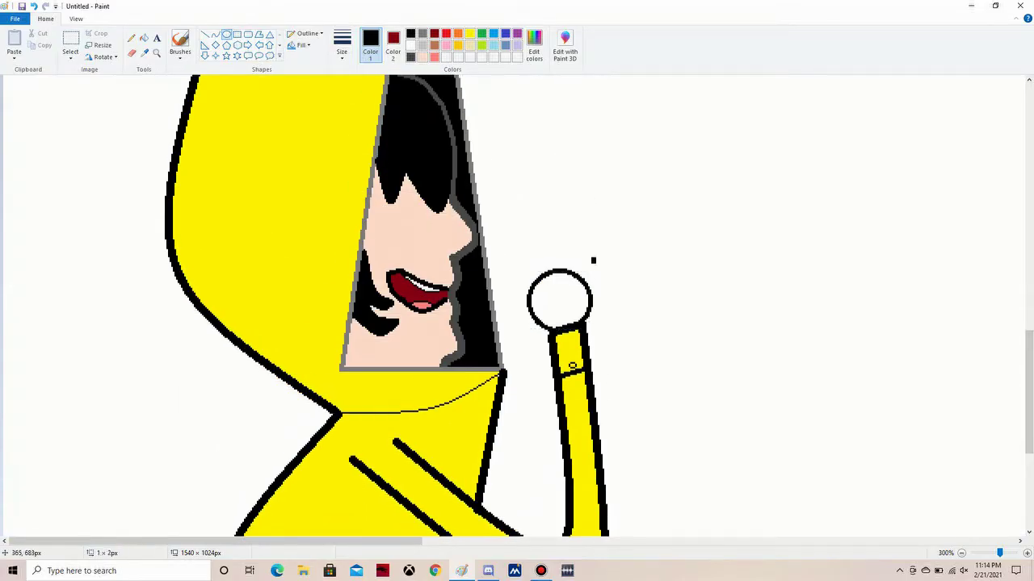
pyautogui.click(132, 52)
pyautogui.click(392, 45)
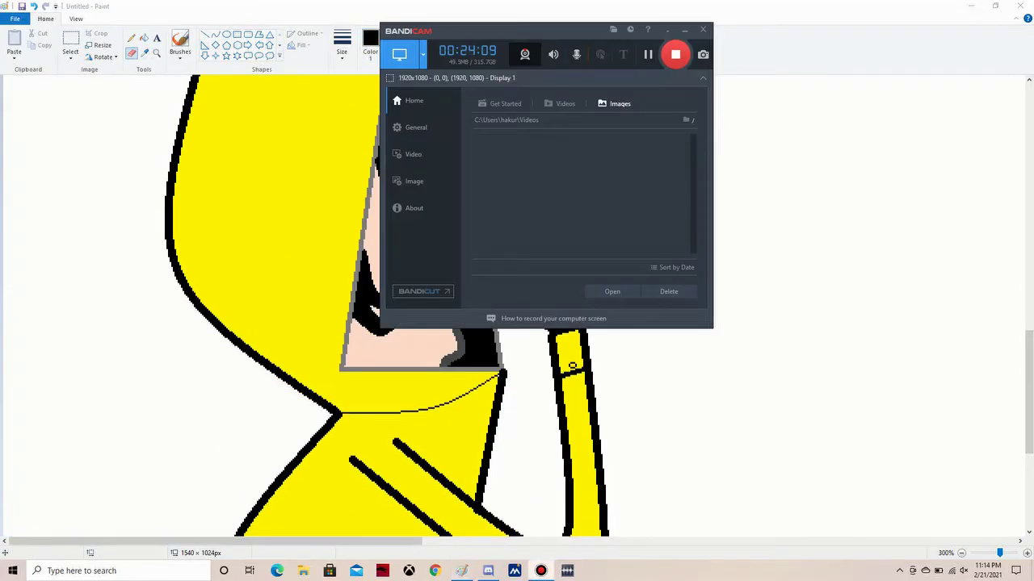
pyautogui.scroll(1, 571, 366)
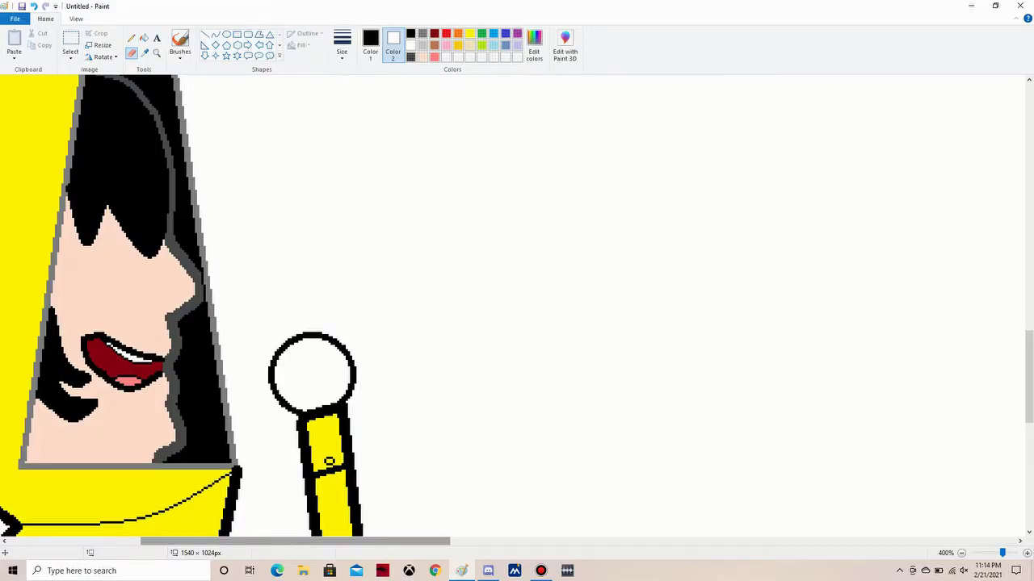
# Draw black curves for a lower, pointed fringe across the forehead and fill the area above them with black
pyautogui.click(216, 34)
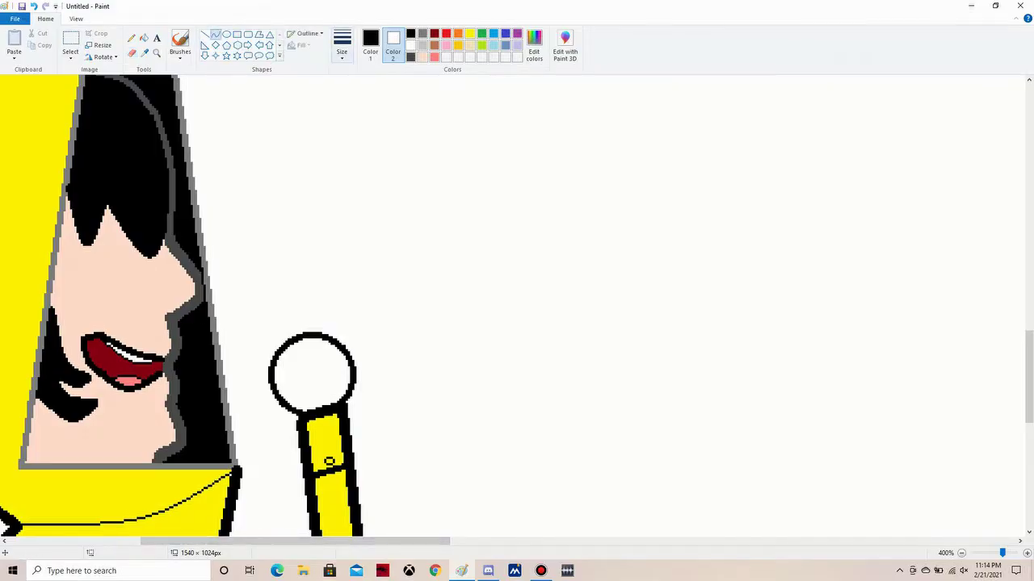
pyautogui.moveTo(117, 255); pyautogui.dragTo(178, 259)
pyautogui.click(87, 285)
pyautogui.click(149, 281)
pyautogui.click(143, 38)
pyautogui.click(64, 235)
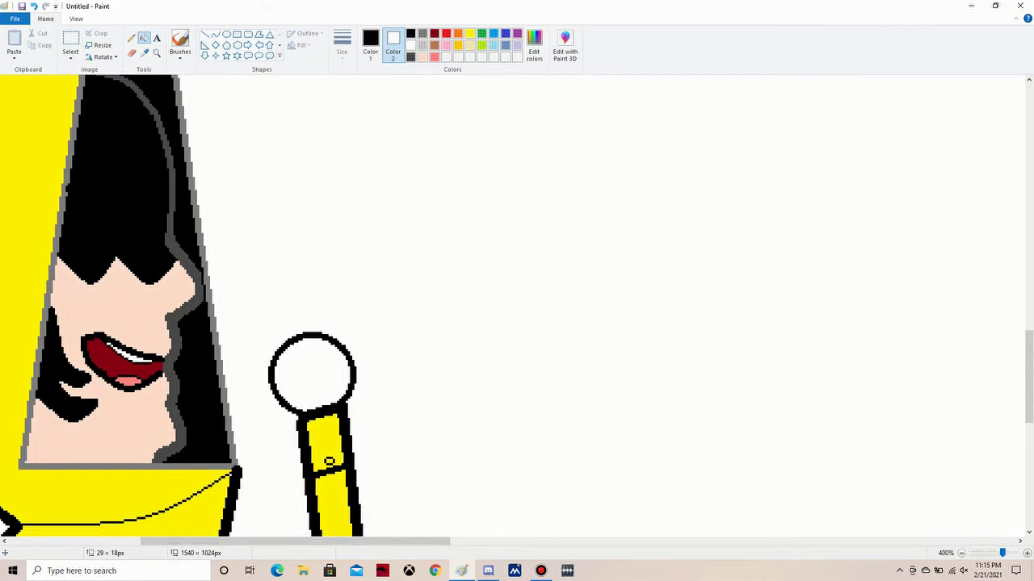
# Replace the circle on the end of the raised arm with a slightly larger black circle
pyautogui.scroll(-1, 328, 461)
pyautogui.hotkey('ctrl', 'y')
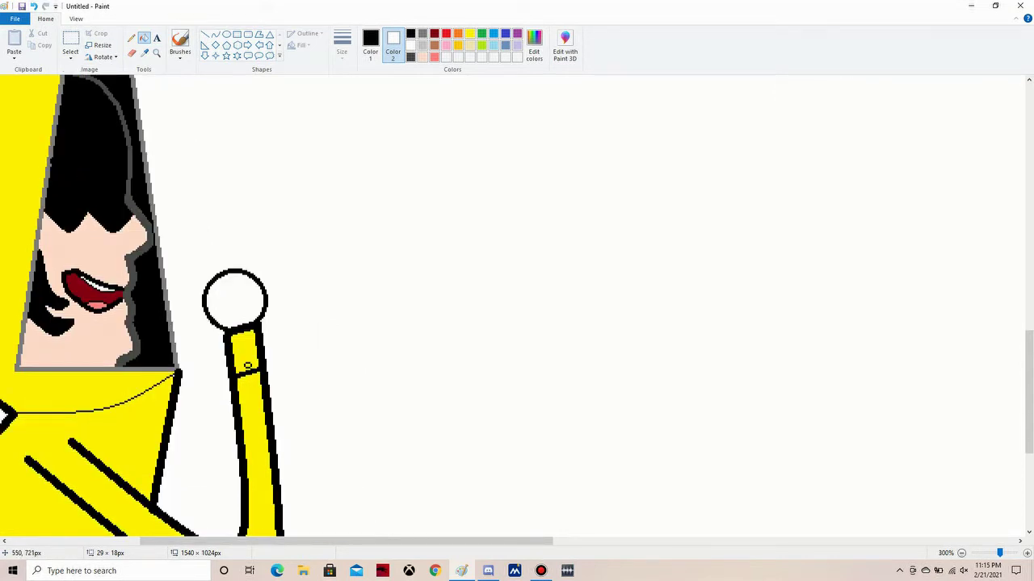
pyautogui.scroll(2, 242, 323)
pyautogui.scroll(-1, 242, 323)
pyautogui.click(132, 53)
pyautogui.moveTo(365, 302)
pyautogui.mouseDown()
pyautogui.moveTo(366, 212)
pyautogui.moveTo(428, 277)
pyautogui.moveTo(424, 244)
pyautogui.moveTo(360, 298)
pyautogui.moveTo(371, 297)
pyautogui.mouseUp()
pyautogui.click(226, 34)
pyautogui.moveTo(336, 210); pyautogui.dragTo(455, 319)
pyautogui.click(343, 45)
pyautogui.click(367, 138)
pyautogui.moveTo(403, 193); pyautogui.dragTo(396, 167)
# Erase the upper arc of the hand circle on the side facing the head
pyautogui.click(131, 53)
pyautogui.click(342, 45)
pyautogui.click(367, 127)
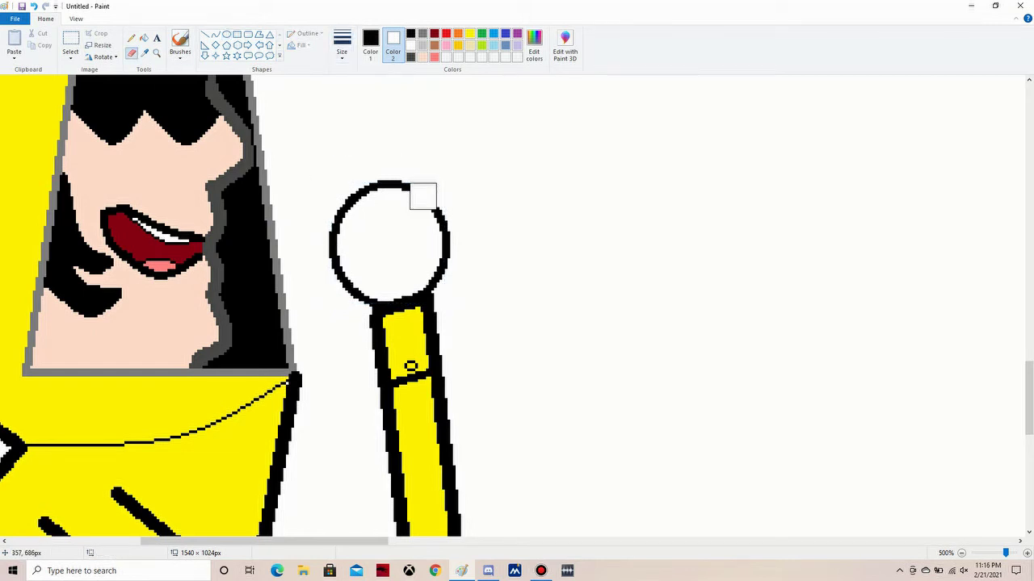
pyautogui.moveTo(332, 230); pyautogui.dragTo(401, 180)
# Draw curved black fingertips across the hand's gap and two finger-dividing curves about 5 × 14 px and 8 × 13 px
pyautogui.click(216, 34)
pyautogui.moveTo(331, 243)
pyautogui.mouseDown()
pyautogui.moveTo(357, 220)
pyautogui.moveTo(333, 211)
pyautogui.moveTo(381, 207)
pyautogui.moveTo(368, 197)
pyautogui.moveTo(407, 185)
pyautogui.mouseUp()
pyautogui.moveTo(396, 194); pyautogui.dragTo(391, 181)
pyautogui.moveTo(360, 221); pyautogui.dragTo(374, 262)
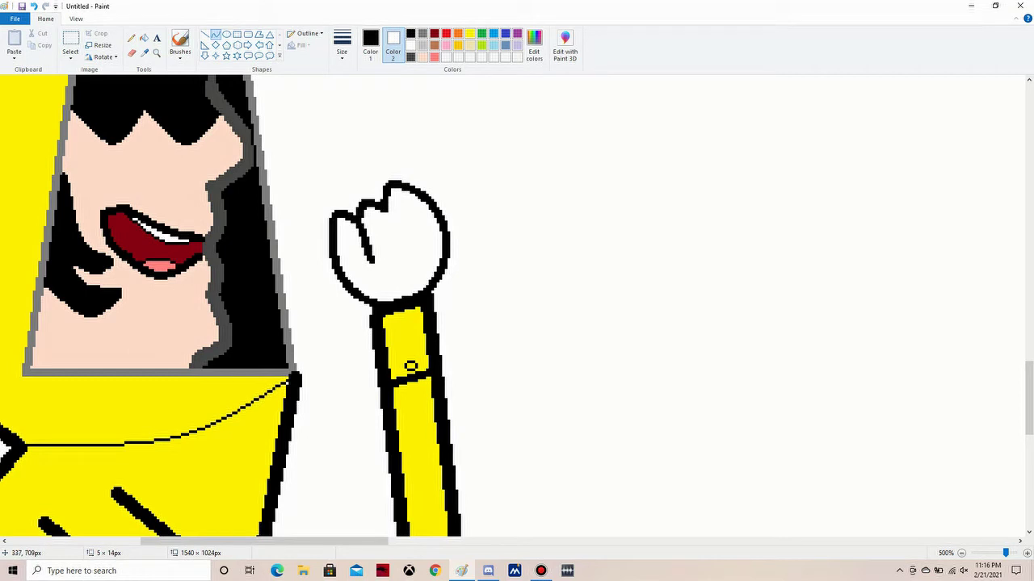
pyautogui.moveTo(390, 213); pyautogui.dragTo(408, 249)
# Try to draw two thick parallel dark grey lines from the hand towards the hood opening
pyautogui.click(204, 34)
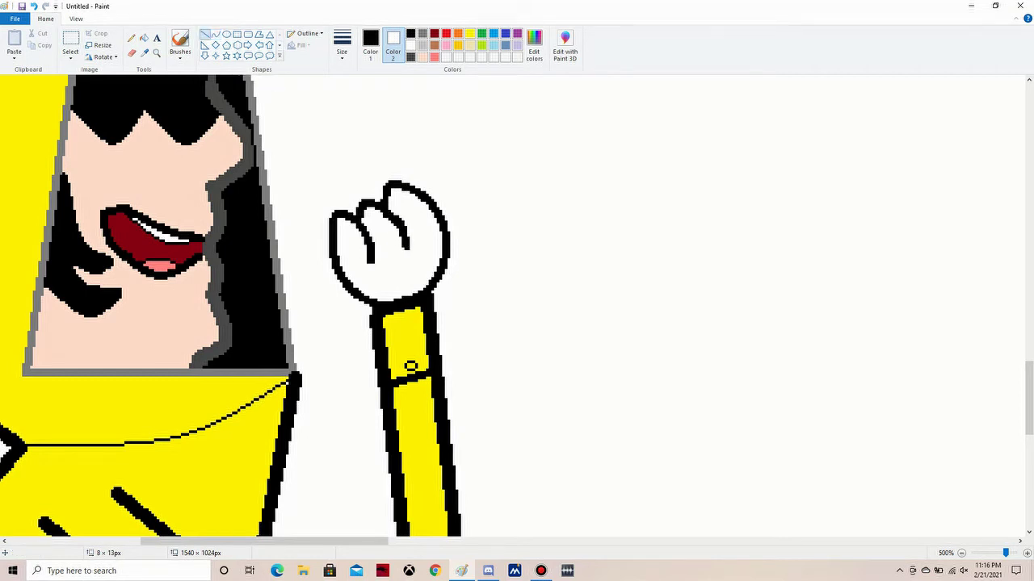
pyautogui.click(370, 45)
pyautogui.click(342, 44)
pyautogui.click(367, 138)
pyautogui.moveTo(337, 236); pyautogui.dragTo(271, 237)
pyautogui.moveTo(333, 257); pyautogui.dragTo(273, 256)
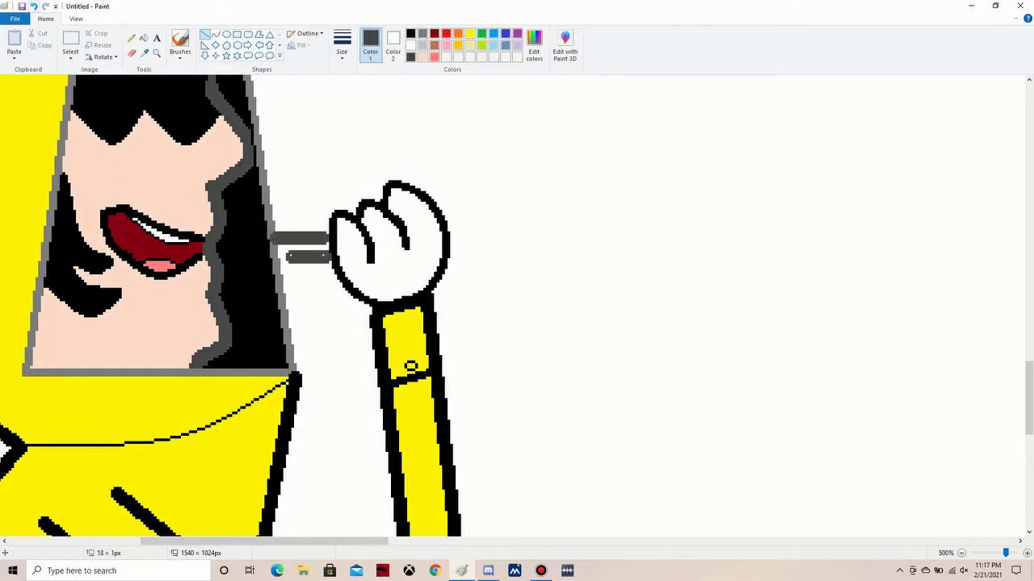
pyautogui.hotkey('ctrl', 'z')
pyautogui.hotkey('ctrl', 'z')
# Draw two dark grey handle lines about 14 px long from the hand and a thick dark grey circle at their end
pyautogui.moveTo(337, 232); pyautogui.dragTo(289, 233)
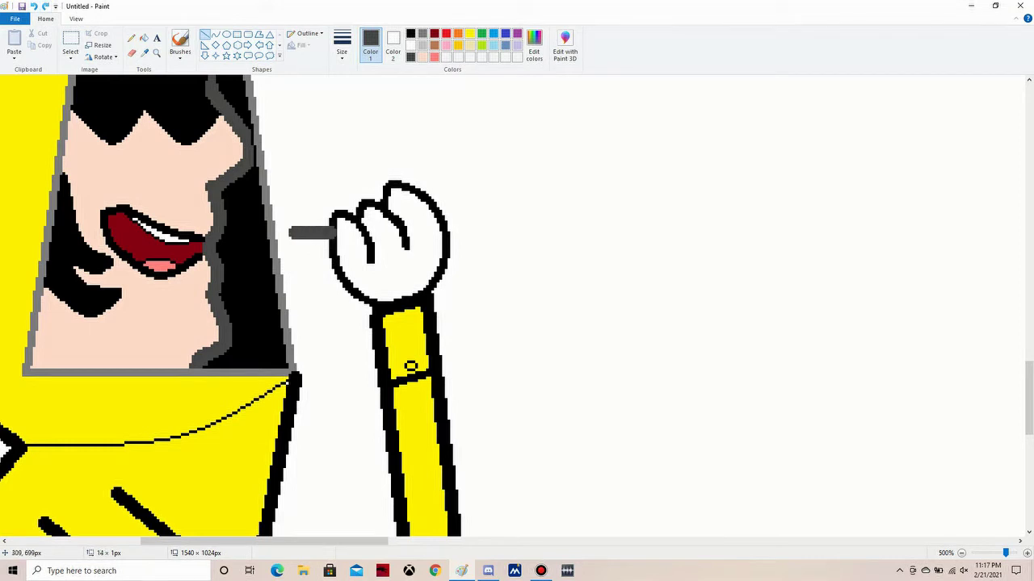
pyautogui.moveTo(337, 259)
pyautogui.mouseDown()
pyautogui.moveTo(295, 259)
pyautogui.moveTo(314, 253)
pyautogui.mouseUp()
pyautogui.moveTo(242, 209)
pyautogui.mouseDown()
pyautogui.moveTo(291, 264)
pyautogui.moveTo(294, 242)
pyautogui.moveTo(313, 243)
pyautogui.mouseUp()
pyautogui.hotkey('ctrl', 'z')
pyautogui.click(132, 52)
pyautogui.click(227, 34)
pyautogui.moveTo(255, 199); pyautogui.dragTo(315, 278)
# Fill the circle and the handle between the lines with black
pyautogui.click(144, 38)
pyautogui.click(410, 33)
pyautogui.click(324, 244)
pyautogui.click(292, 239)
pyautogui.click(271, 242)
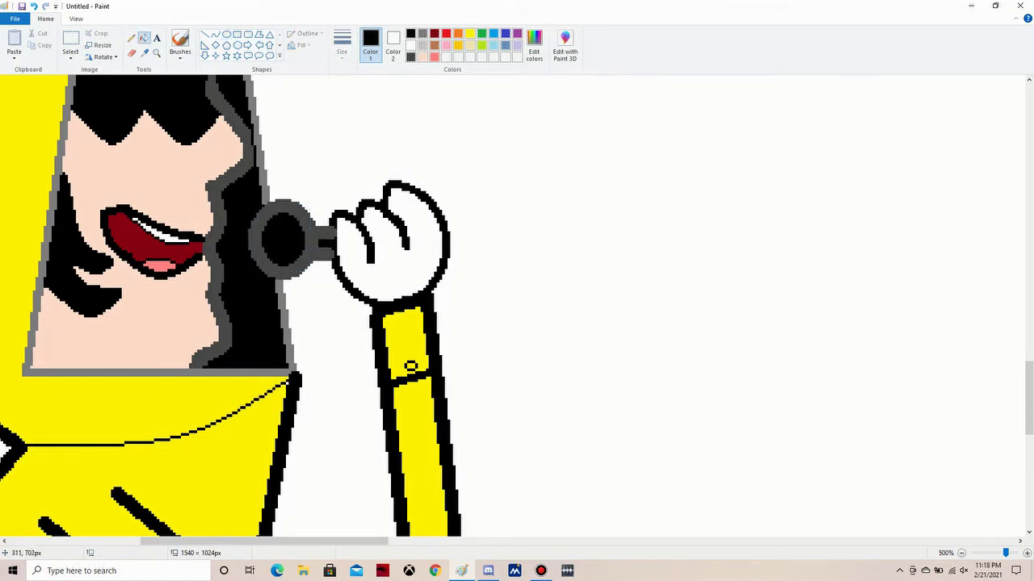
# Undo the filled circle and handle, and draw two thinner parallel dark grey lines about 11 px long from the hand
pyautogui.click(204, 33)
pyautogui.click(33, 6)
pyautogui.click(33, 6)
pyautogui.click(341, 44)
pyautogui.click(365, 117)
pyautogui.click(410, 56)
pyautogui.moveTo(296, 240)
pyautogui.mouseDown()
pyautogui.moveTo(331, 243)
pyautogui.moveTo(306, 238)
pyautogui.moveTo(295, 252)
pyautogui.mouseUp()
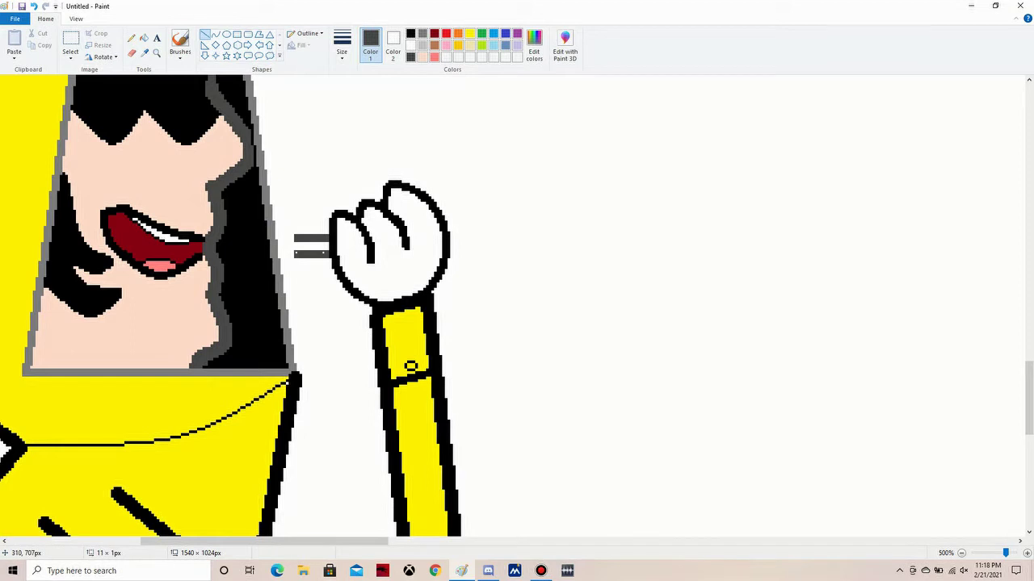
# Try to draw a dark grey circle about 22 × 24 px at the end of the handle lines
pyautogui.click(226, 34)
pyautogui.moveTo(293, 214); pyautogui.dragTo(237, 274)
pyautogui.hotkey('ctrl', 'z')
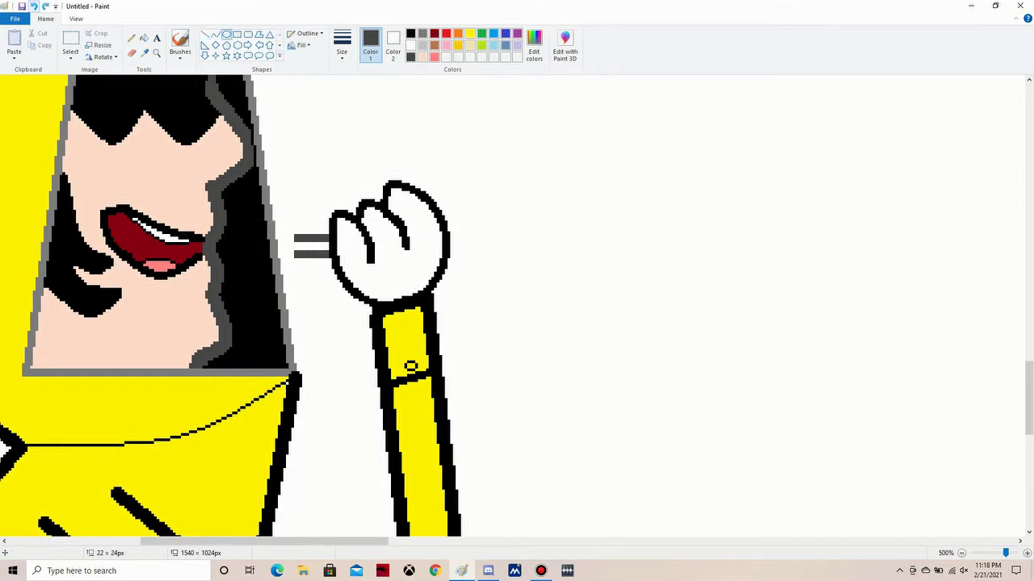
pyautogui.click(33, 6)
# Draw two parallel dark grey handle lines about 11 px long from the fingers and a dark grey circle at their end
pyautogui.click(205, 34)
pyautogui.moveTo(332, 228)
pyautogui.mouseDown()
pyautogui.moveTo(295, 227)
pyautogui.moveTo(295, 249)
pyautogui.mouseUp()
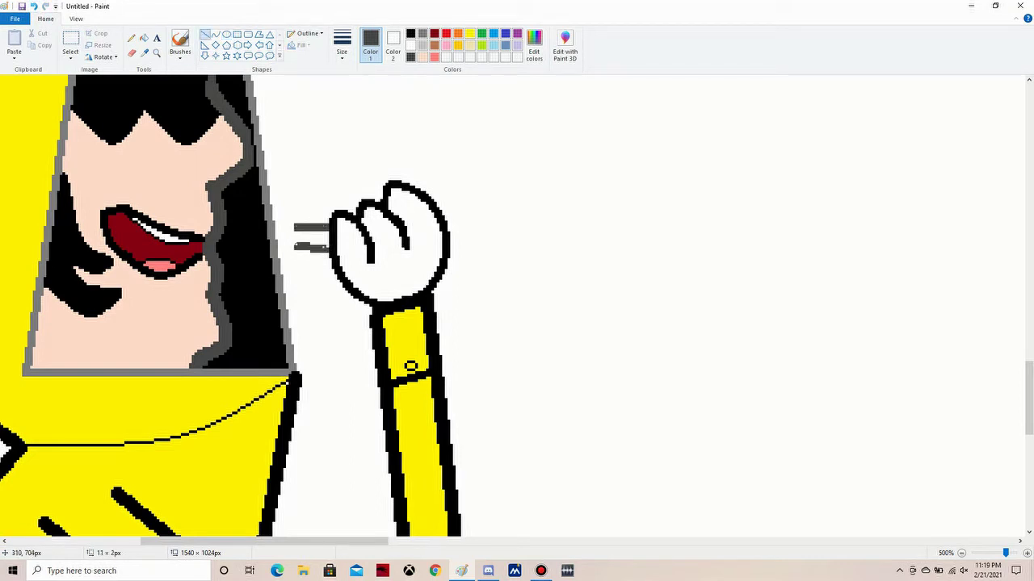
pyautogui.click(226, 34)
pyautogui.moveTo(236, 207); pyautogui.dragTo(293, 263)
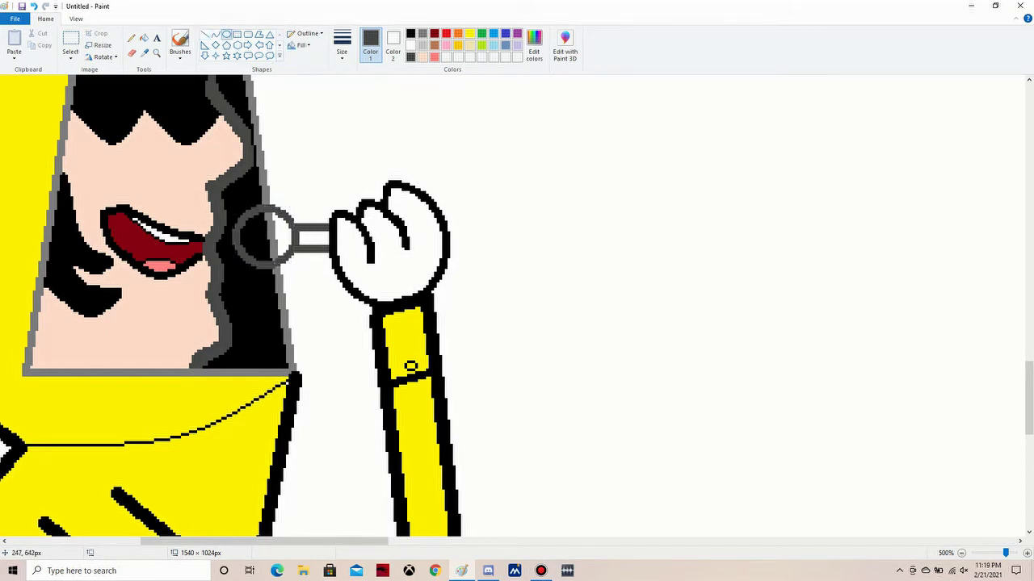
# Fill the inside of the dark grey circle and its handle with black
pyautogui.click(144, 38)
pyautogui.click(410, 33)
pyautogui.click(278, 236)
pyautogui.click(314, 237)
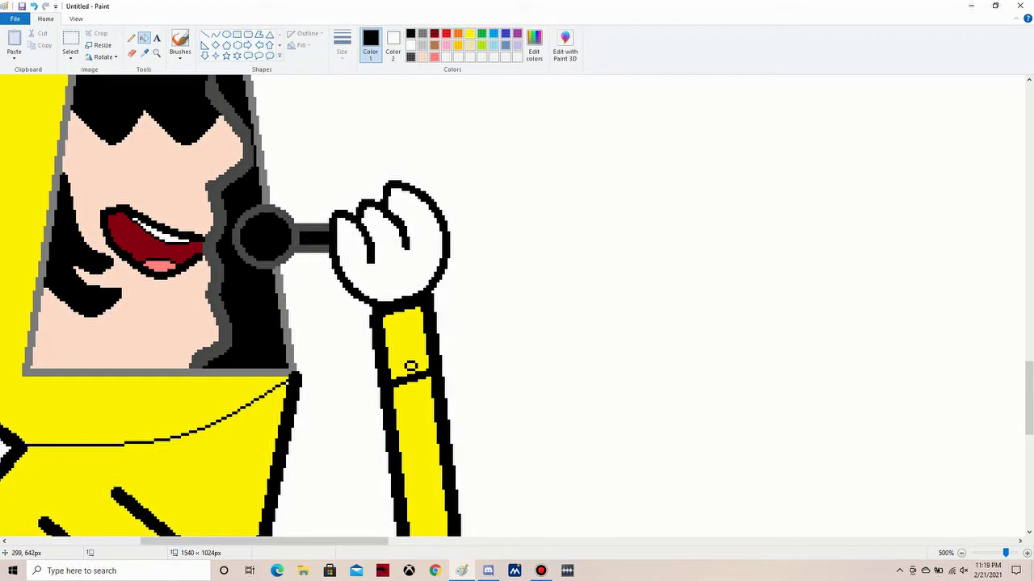
# Fill the raised hand with the light skin colour of the face
pyautogui.click(143, 52)
pyautogui.click(145, 177)
pyautogui.click(396, 271)
# Draw the microphone handle's end in dark grey lines sticking out behind the raised hand, and fill it with black
pyautogui.click(206, 34)
pyautogui.click(410, 57)
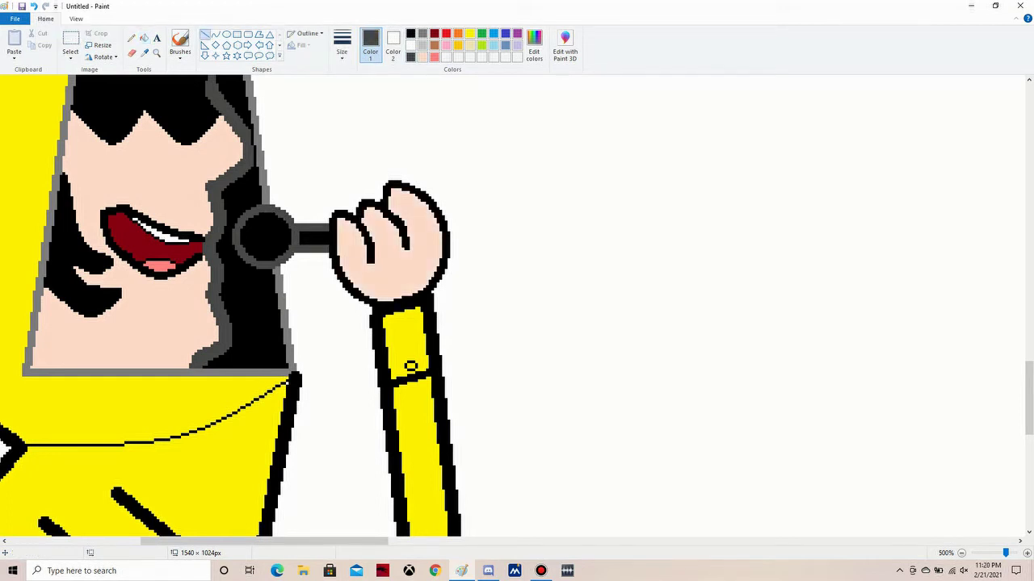
pyautogui.moveTo(329, 227); pyautogui.dragTo(454, 227)
pyautogui.moveTo(326, 227); pyautogui.dragTo(443, 227)
pyautogui.moveTo(264, 248); pyautogui.dragTo(466, 248)
pyautogui.moveTo(264, 248); pyautogui.dragTo(465, 251)
pyautogui.click(144, 38)
pyautogui.click(410, 33)
pyautogui.click(457, 239)
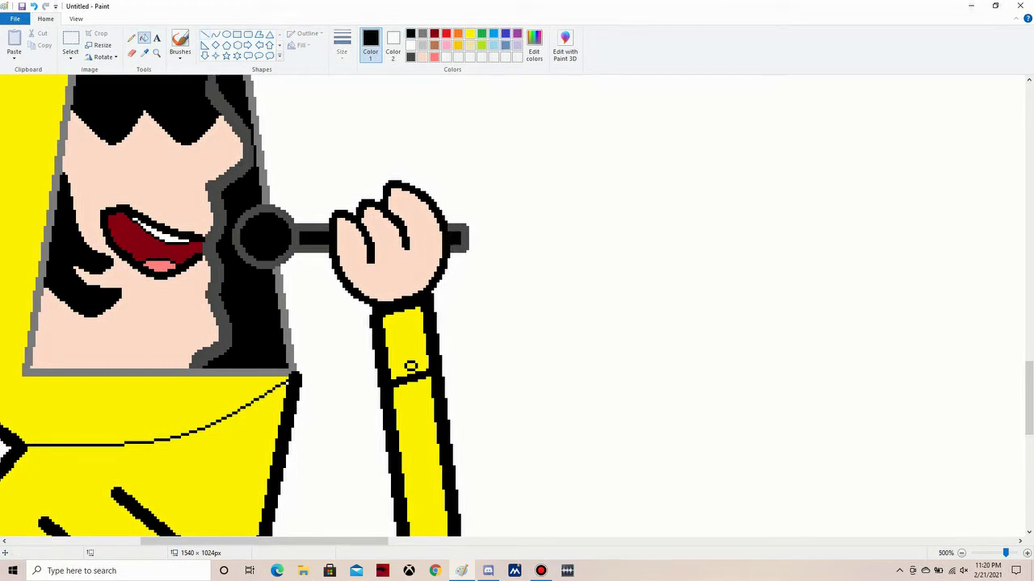
# Draw thin dark grey horizontal and vertical lines across the microphone's round head to form a grille
pyautogui.click(204, 34)
pyautogui.click(422, 33)
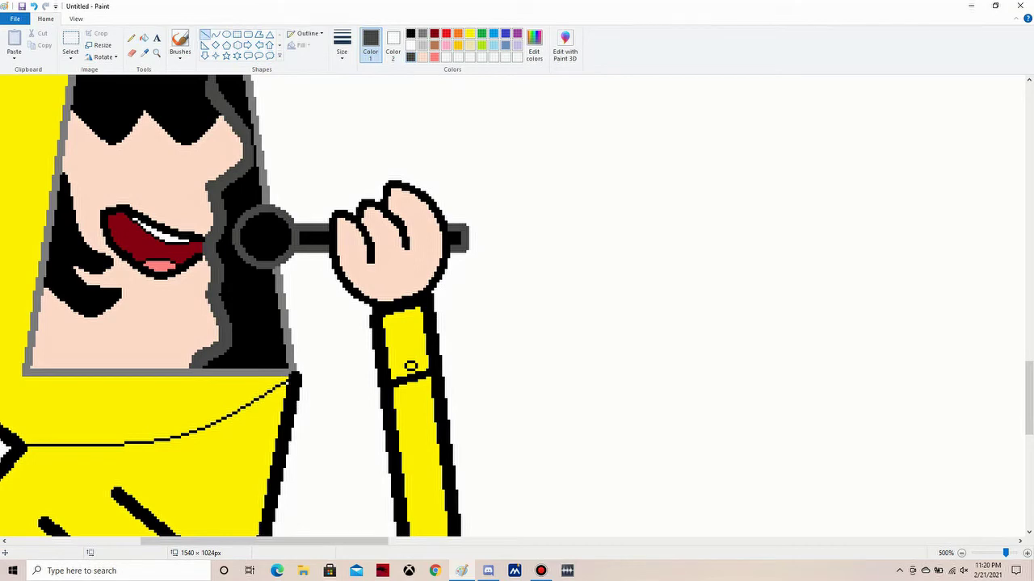
pyautogui.moveTo(242, 226)
pyautogui.mouseDown()
pyautogui.moveTo(288, 226)
pyautogui.moveTo(281, 245)
pyautogui.moveTo(269, 226)
pyautogui.mouseUp()
pyautogui.click(341, 45)
pyautogui.click(342, 84)
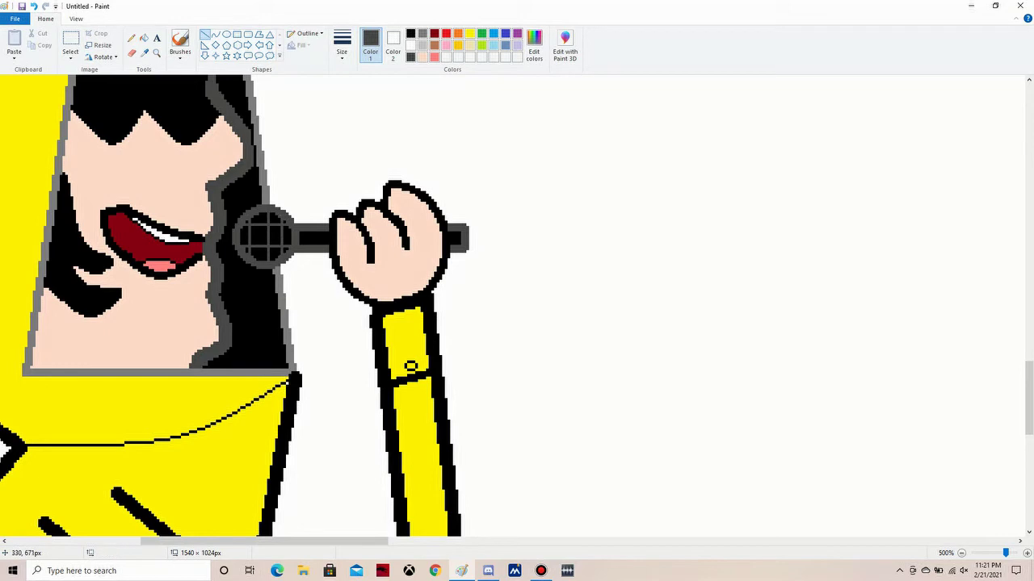
pyautogui.click(144, 38)
pyautogui.click(469, 33)
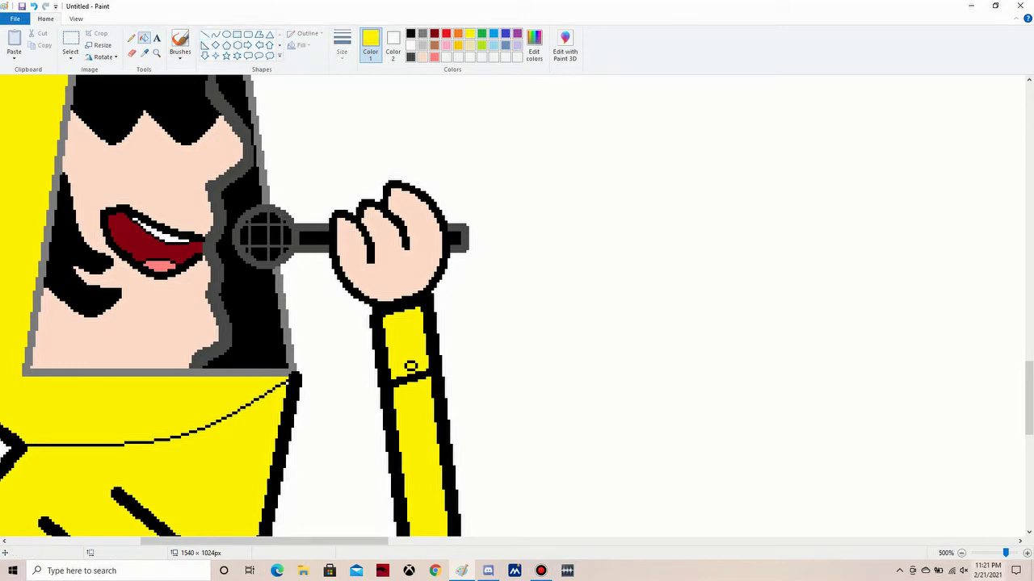
pyautogui.scroll(3, 517, 305)
pyautogui.scroll(-3, 517, 306)
pyautogui.click(607, 287)
pyautogui.hotkey('ctrl', 'z')
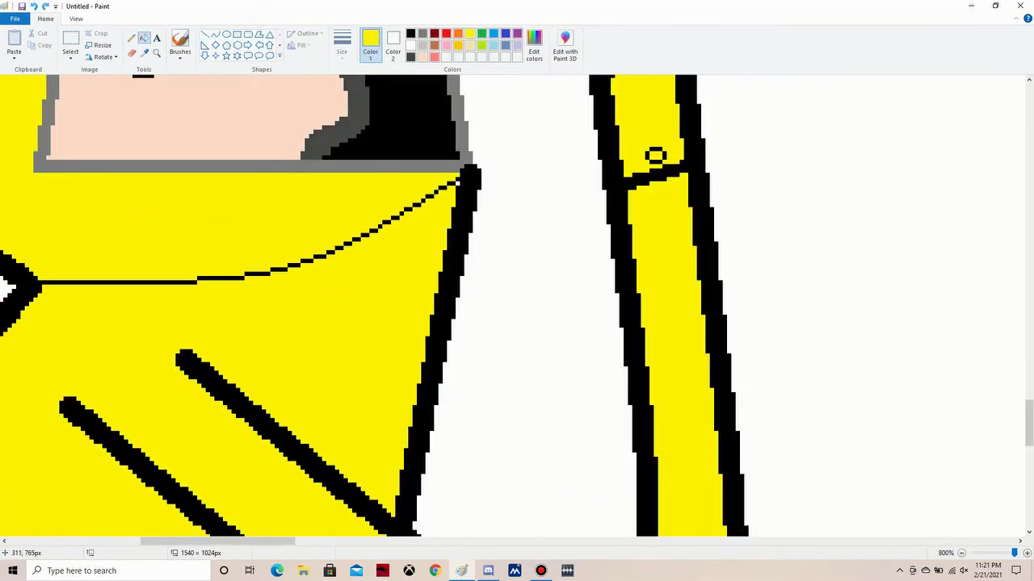
pyautogui.moveTo(1028, 421); pyautogui.dragTo(1029, 391)
pyautogui.click(434, 33)
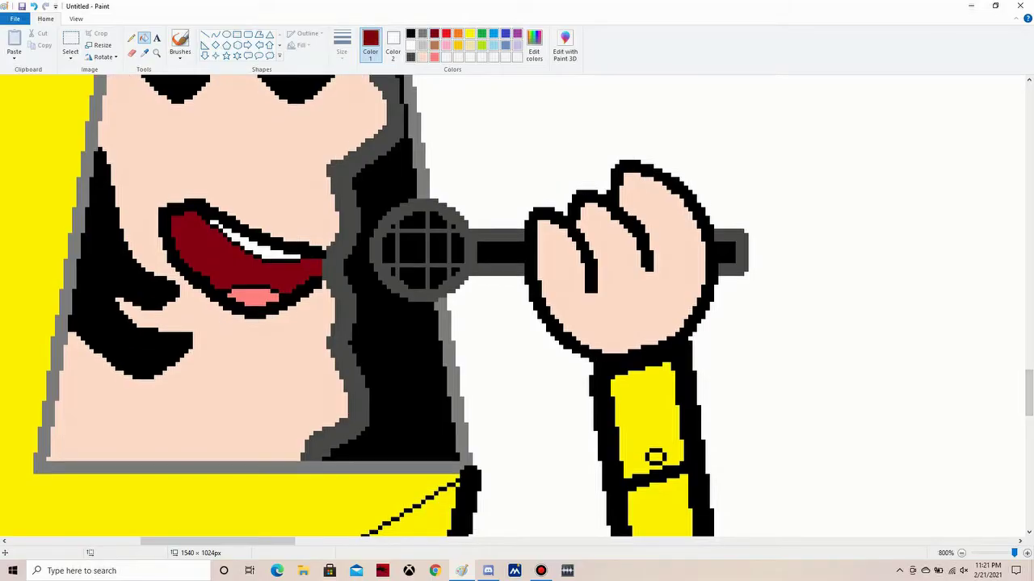
pyautogui.click(393, 44)
pyautogui.click(131, 52)
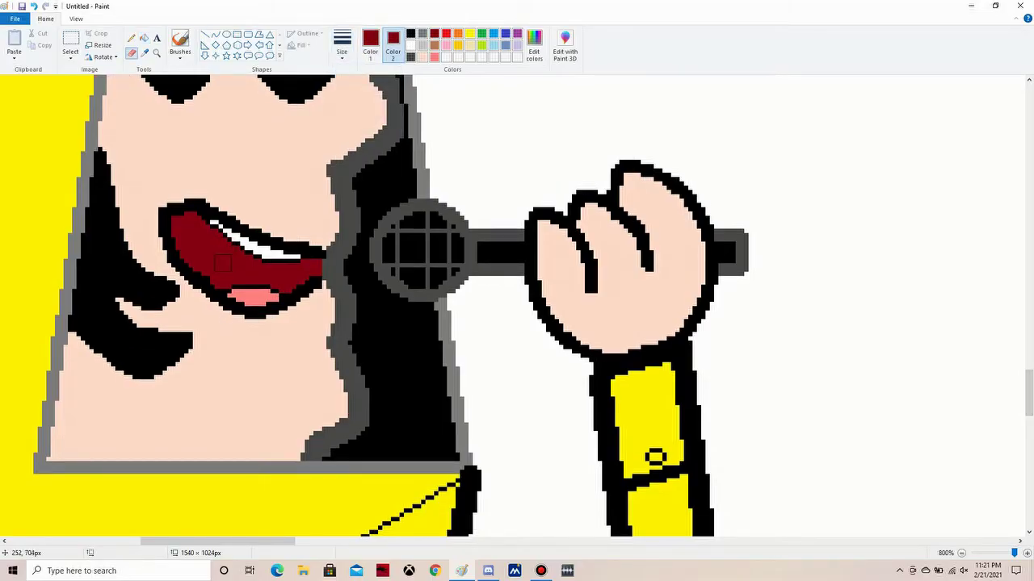
pyautogui.scroll(-2, 987, 498)
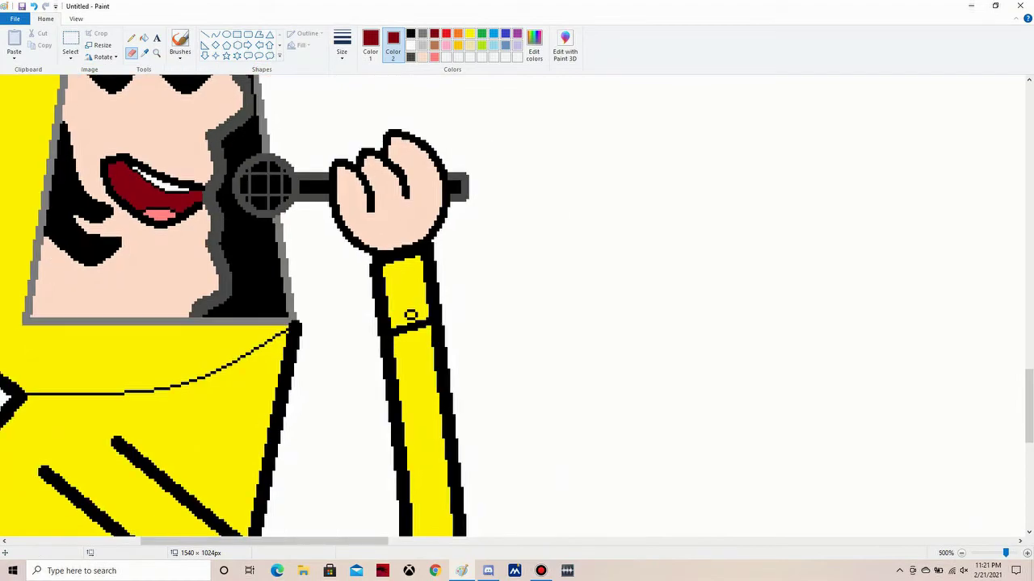
pyautogui.scroll(-1, 517, 307)
pyautogui.scroll(-5, 517, 307)
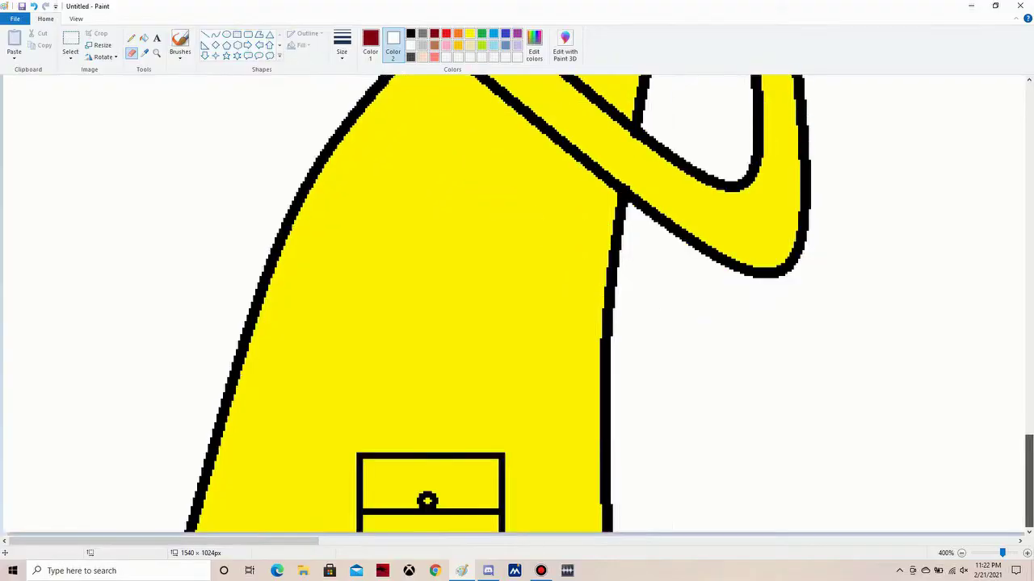
pyautogui.scroll(-1, 516, 307)
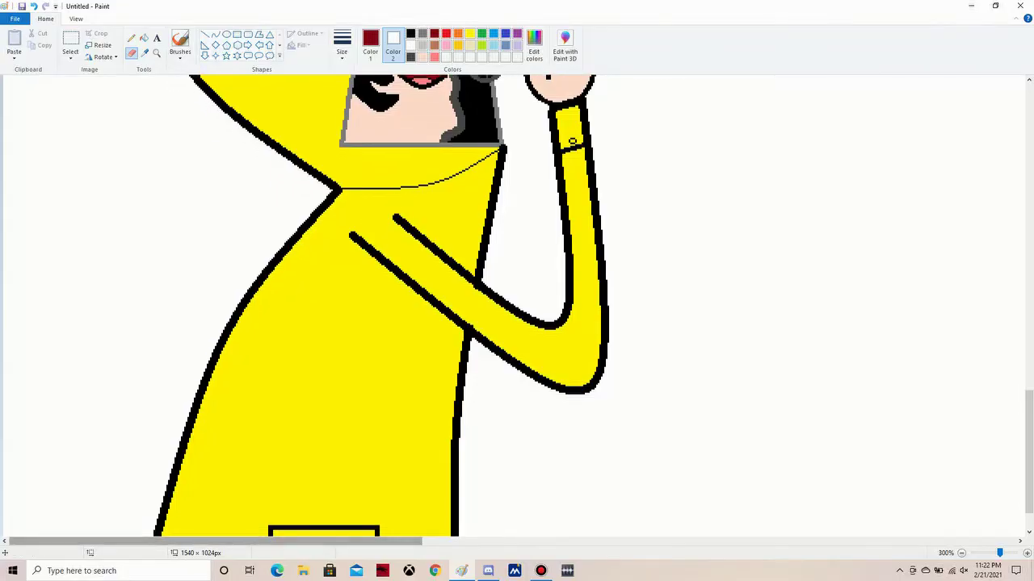
pyautogui.scroll(3, 814, 434)
pyautogui.scroll(-4, 517, 307)
# Try to draw a straight thick black rear-arm line from the neck out towards the canvas edge behind the figure
pyautogui.click(204, 35)
pyautogui.click(411, 34)
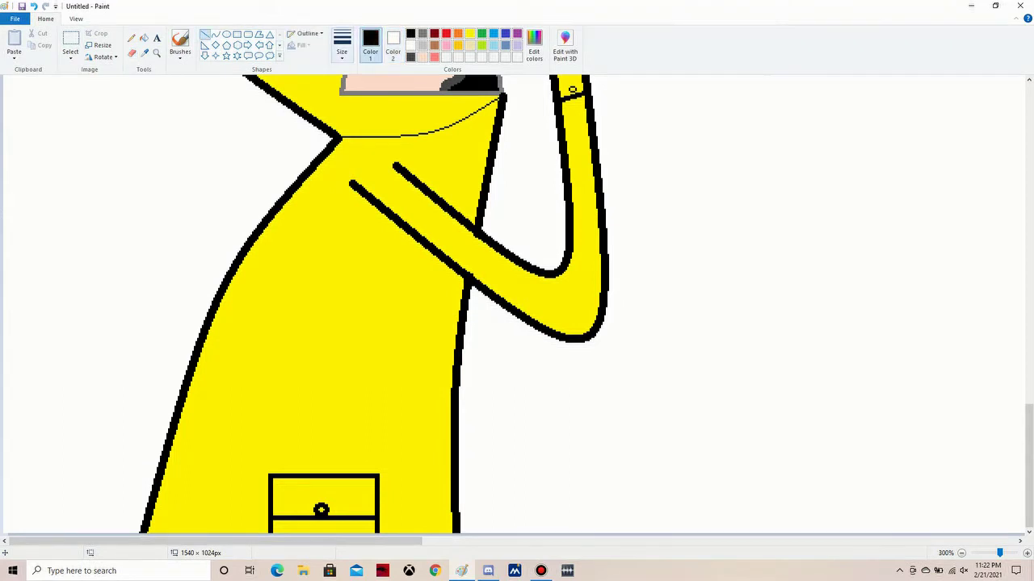
pyautogui.moveTo(340, 139)
pyautogui.mouseDown()
pyautogui.moveTo(10, 408)
pyautogui.moveTo(12, 376)
pyautogui.moveTo(35, 334)
pyautogui.mouseUp()
pyautogui.hotkey('ctrl', 'z')
# Flip the picture horizontally, widen the canvas to 1666 px on the side behind the figure, and flip it back
pyautogui.click(103, 56)
pyautogui.click(117, 116)
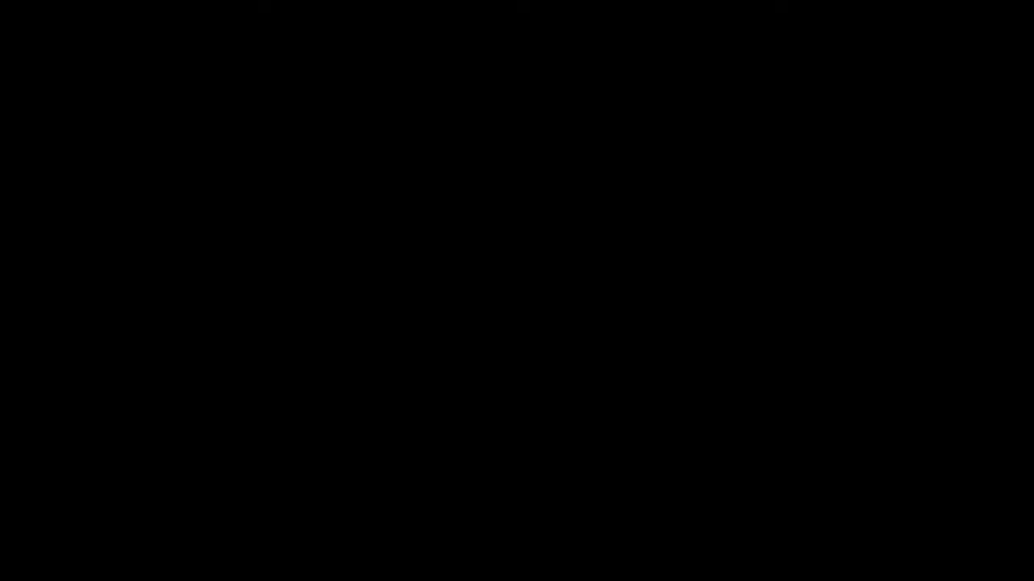
pyautogui.scroll(3, 517, 306)
pyautogui.scroll(-5, 517, 307)
pyautogui.scroll(8, 517, 307)
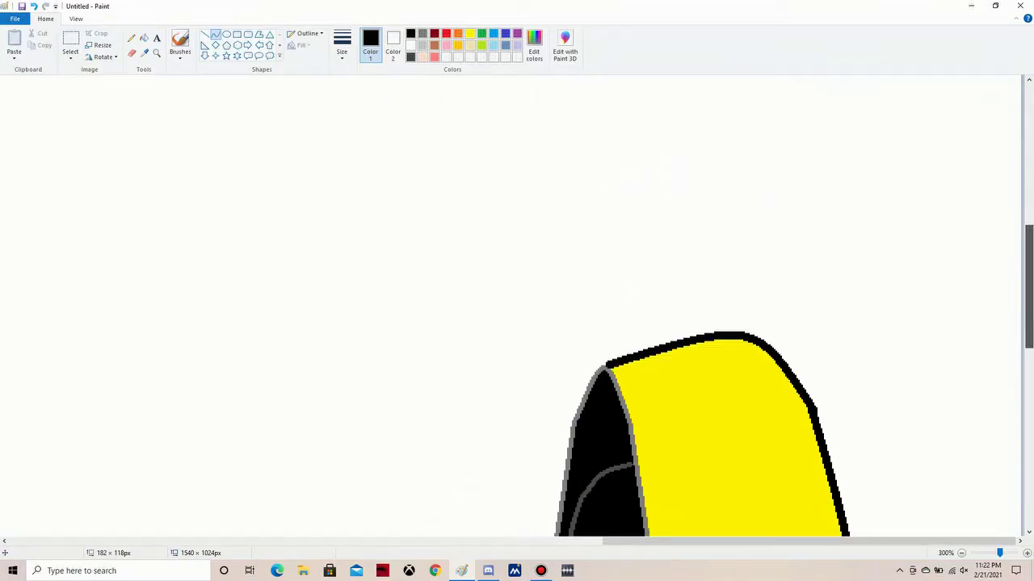
pyautogui.keyDown('ctrl'); pyautogui.scroll(-2, 517, 307); pyautogui.keyUp('ctrl')
pyautogui.click(103, 56)
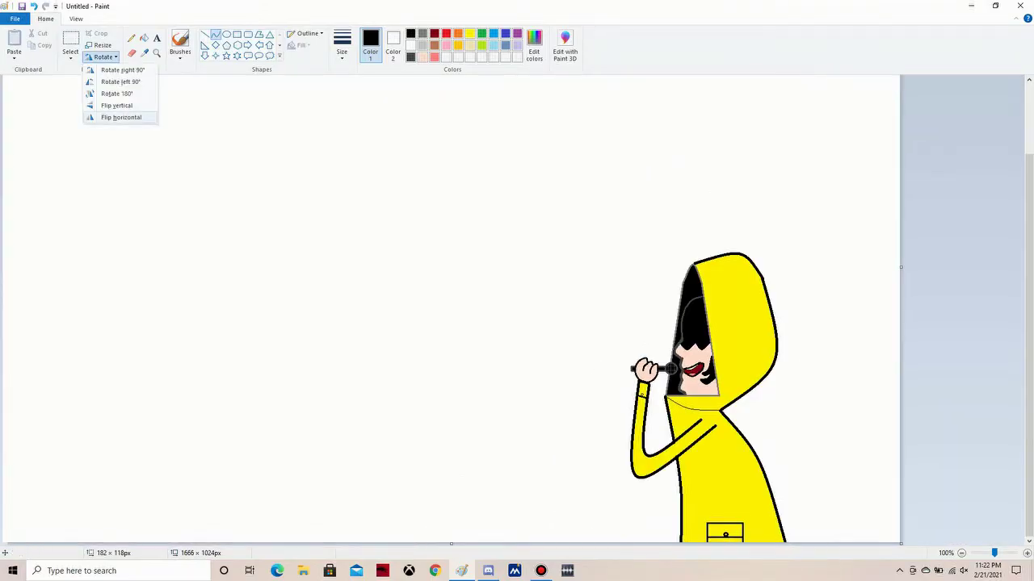
pyautogui.click(117, 116)
# Outline the rear arm in thick black with two curves sloping down from the coat's back and a straight line closing the sleeve end
pyautogui.keyDown('ctrl'); pyautogui.scroll(2, 49, 347); pyautogui.keyUp('ctrl')
pyautogui.scroll(-5, 517, 307)
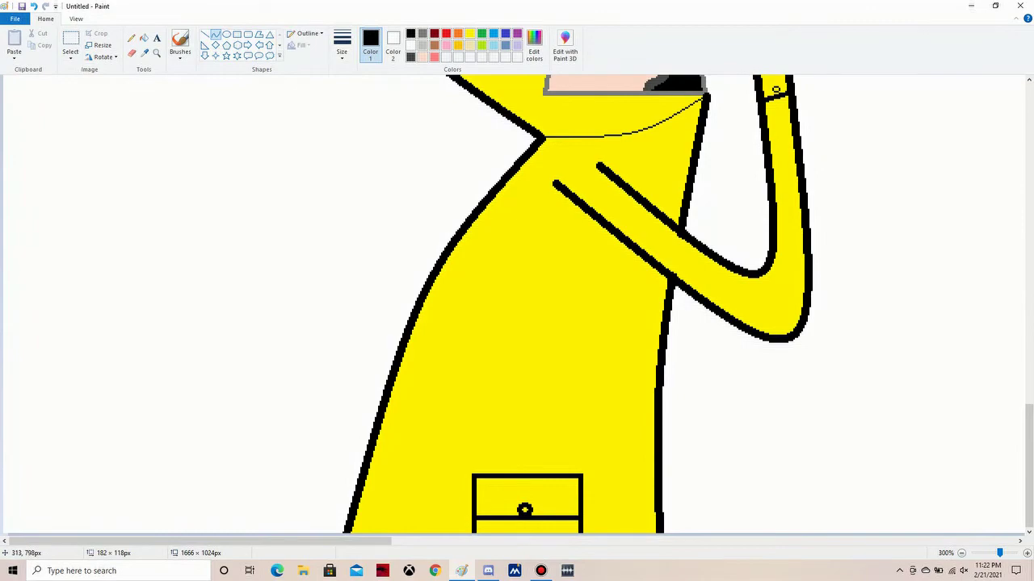
pyautogui.moveTo(535, 149); pyautogui.dragTo(69, 441)
pyautogui.moveTo(307, 290); pyautogui.dragTo(267, 243)
pyautogui.click(215, 35)
pyautogui.moveTo(107, 462); pyautogui.dragTo(468, 218)
pyautogui.moveTo(364, 274); pyautogui.dragTo(411, 237)
pyautogui.click(204, 34)
pyautogui.moveTo(101, 465); pyautogui.dragTo(68, 443)
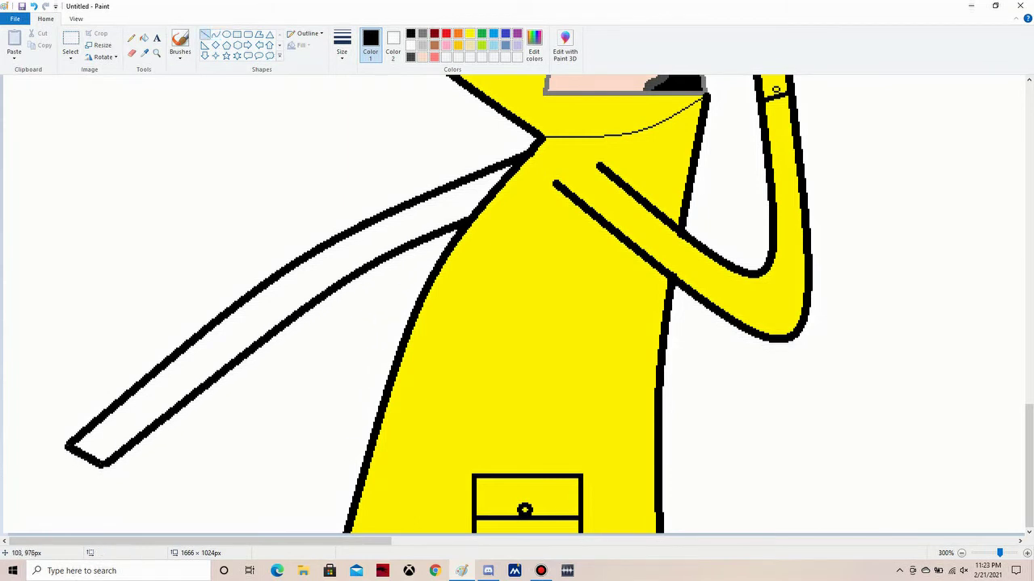
# Fill the rear arm's sleeve with yellow
pyautogui.click(143, 38)
pyautogui.click(469, 33)
pyautogui.click(207, 348)
# Draw a thinner black cuff line across the rear sleeve and a small button circle on the cuff
pyautogui.click(410, 33)
pyautogui.click(204, 34)
pyautogui.click(342, 48)
pyautogui.click(366, 96)
pyautogui.moveTo(104, 419); pyautogui.dragTo(131, 441)
pyautogui.click(342, 48)
pyautogui.click(365, 75)
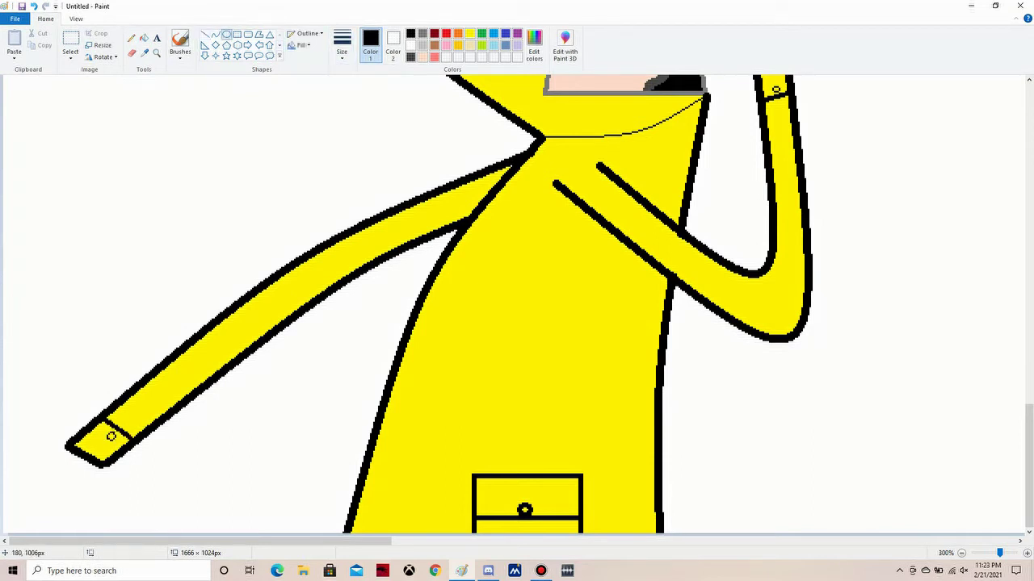
# Outline the rear hand's bent thumb and first finger with black curves starting at the cuff
pyautogui.click(215, 34)
pyautogui.click(342, 49)
pyautogui.click(365, 75)
pyautogui.moveTo(67, 445); pyautogui.dragTo(31, 438)
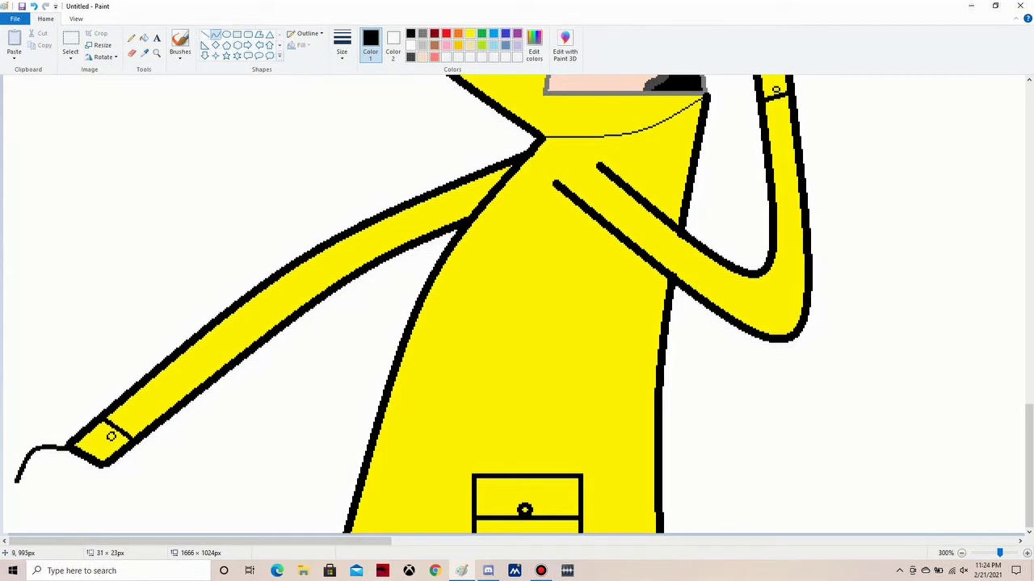
pyautogui.moveTo(31, 484)
pyautogui.mouseDown()
pyautogui.moveTo(21, 496)
pyautogui.moveTo(61, 468)
pyautogui.moveTo(37, 521)
pyautogui.moveTo(63, 516)
pyautogui.mouseUp()
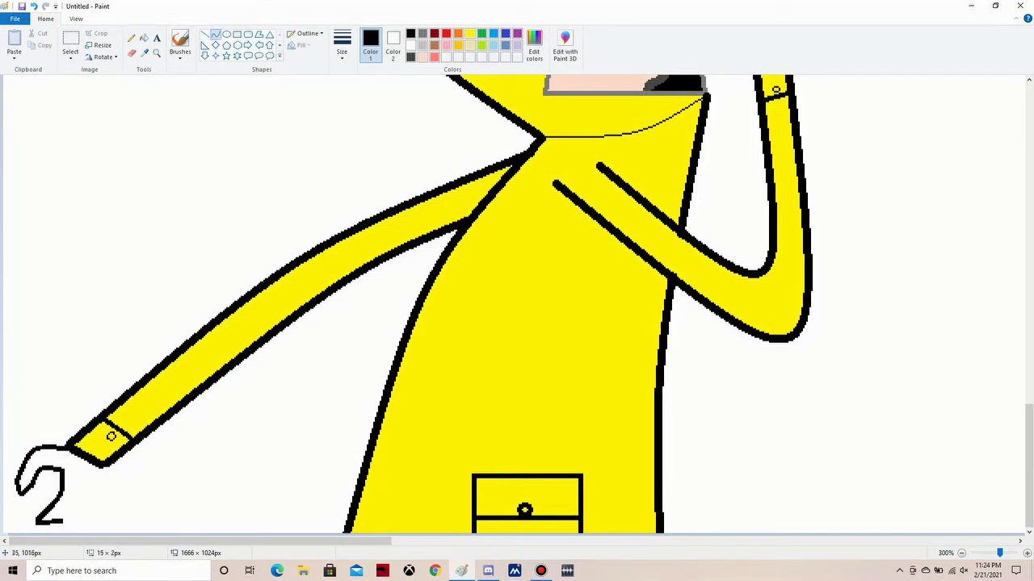
# Complete the rear hand's remaining fingers and outer edge with black curves, and fill the hand with light skin colour
pyautogui.click(204, 35)
pyautogui.click(215, 35)
pyautogui.moveTo(61, 522)
pyautogui.mouseDown()
pyautogui.moveTo(73, 484)
pyautogui.moveTo(81, 528)
pyautogui.moveTo(87, 504)
pyautogui.moveTo(87, 517)
pyautogui.mouseUp()
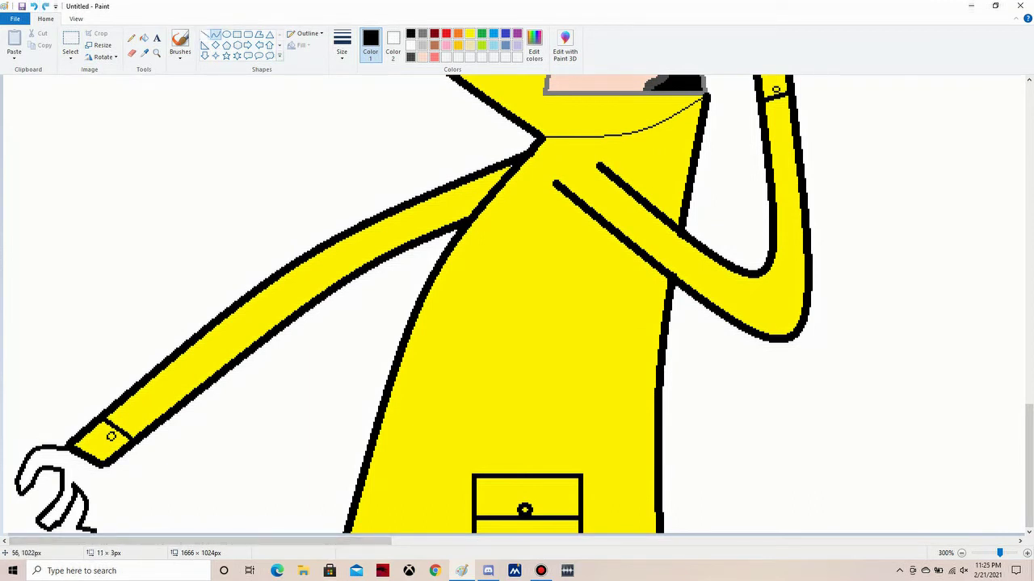
pyautogui.moveTo(98, 533)
pyautogui.mouseDown()
pyautogui.moveTo(103, 483)
pyautogui.moveTo(115, 525)
pyautogui.moveTo(123, 507)
pyautogui.mouseUp()
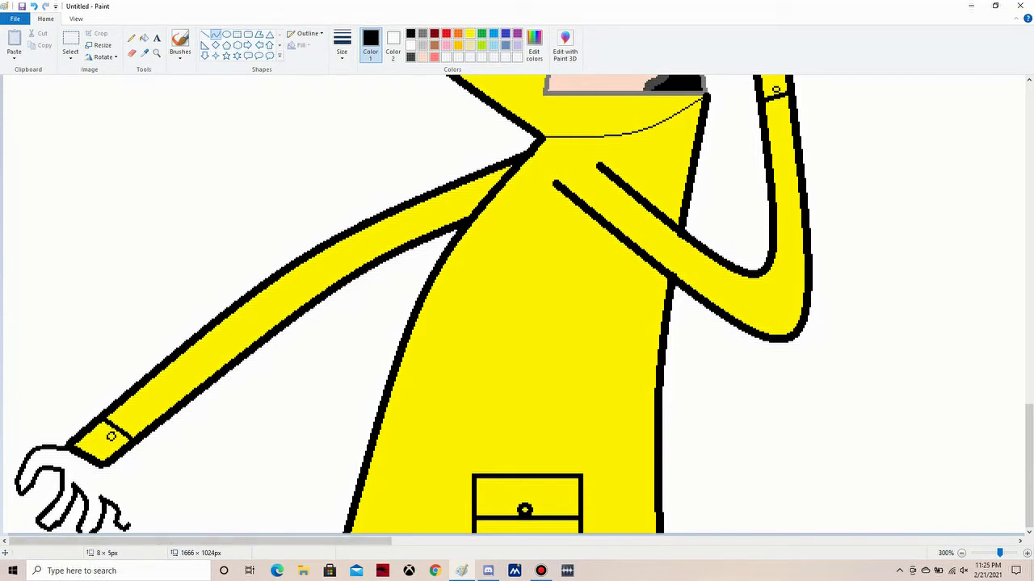
pyautogui.moveTo(102, 468)
pyautogui.mouseDown()
pyautogui.moveTo(131, 524)
pyautogui.moveTo(130, 514)
pyautogui.mouseUp()
pyautogui.click(144, 38)
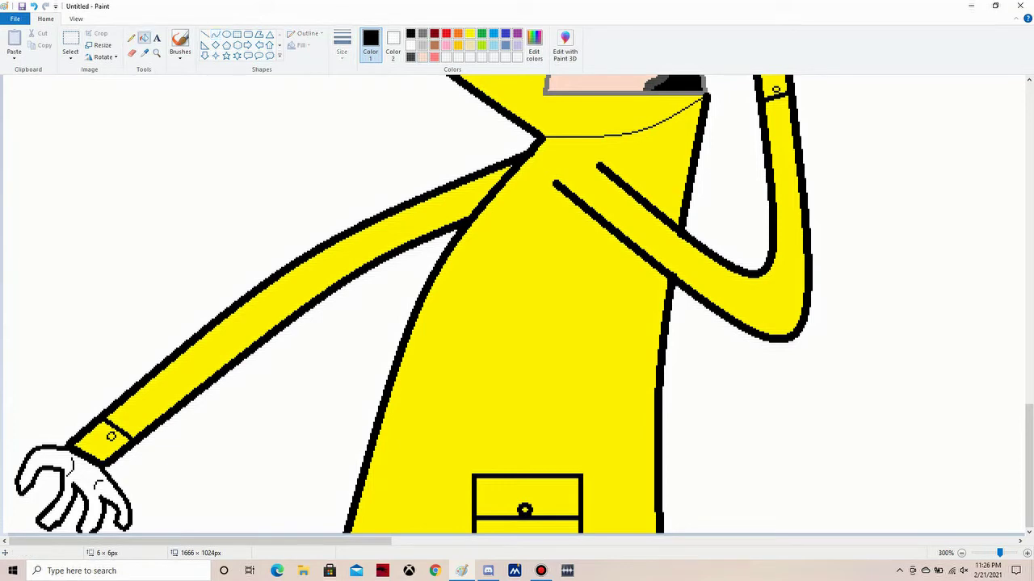
pyautogui.click(60, 477)
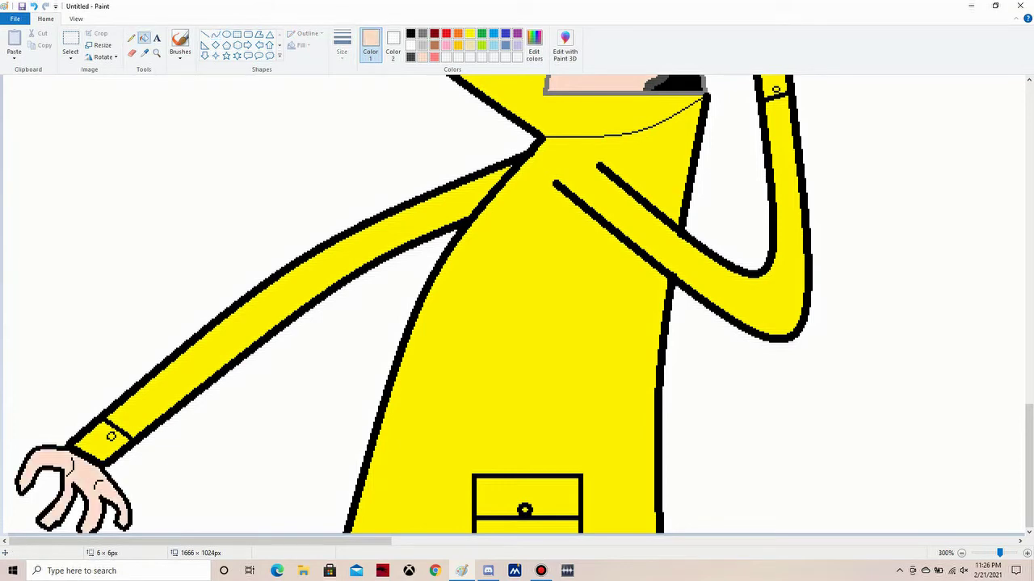
# Try filling the rear hand with a custom darker skin colour of hue 13, saturation 240 and luminosity 200
pyautogui.click(534, 45)
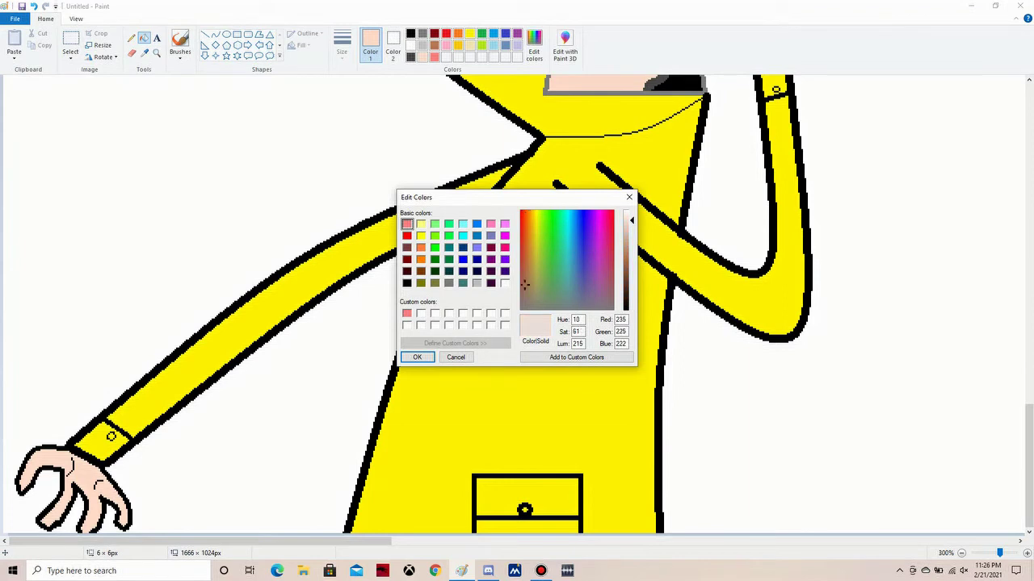
pyautogui.click(629, 197)
pyautogui.click(534, 44)
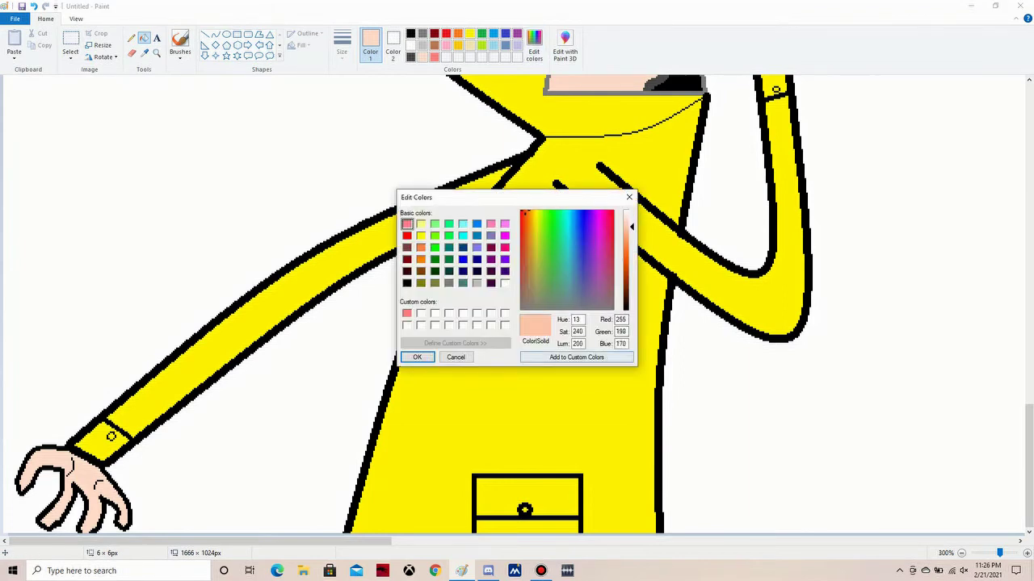
pyautogui.click(417, 357)
pyautogui.scroll(1, 1028, 460)
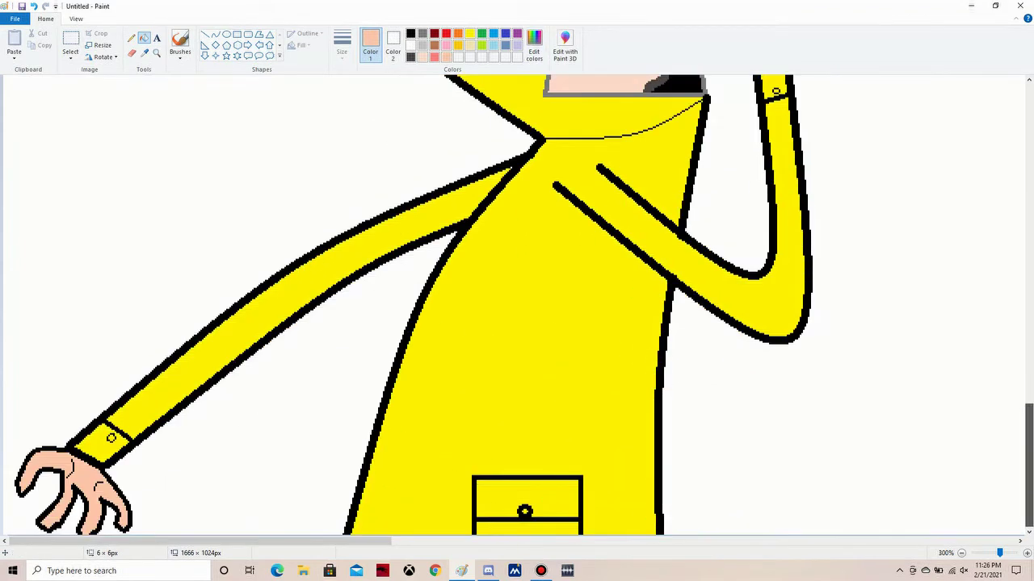
pyautogui.scroll(-1, 73, 501)
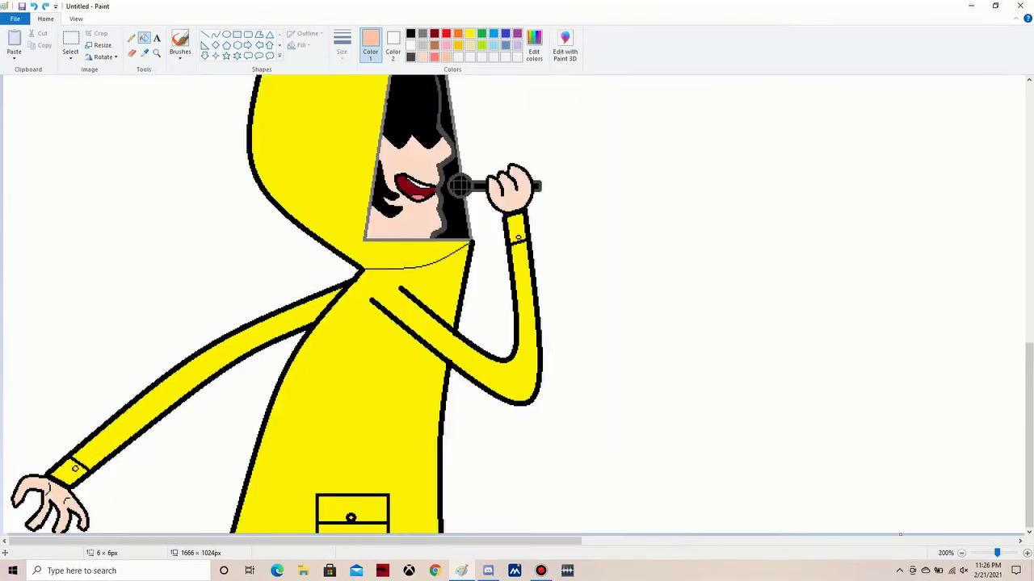
pyautogui.scroll(3, 516, 307)
pyautogui.scroll(-3, 517, 307)
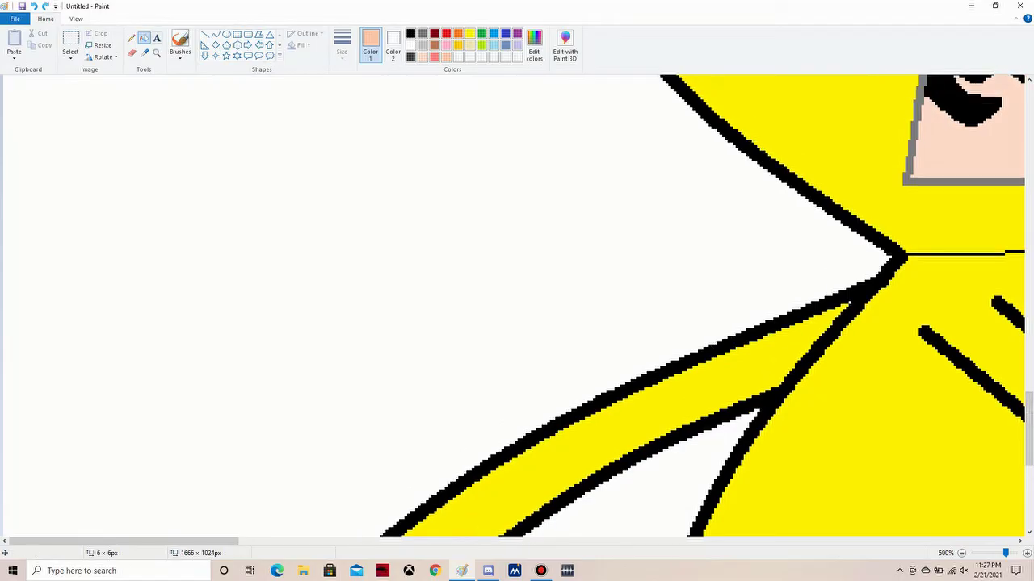
pyautogui.scroll(-3, 517, 307)
pyautogui.scroll(-2, 517, 306)
pyautogui.scroll(2, 517, 307)
pyautogui.hscroll(5, 516, 307)
pyautogui.hscroll(-5, 516, 307)
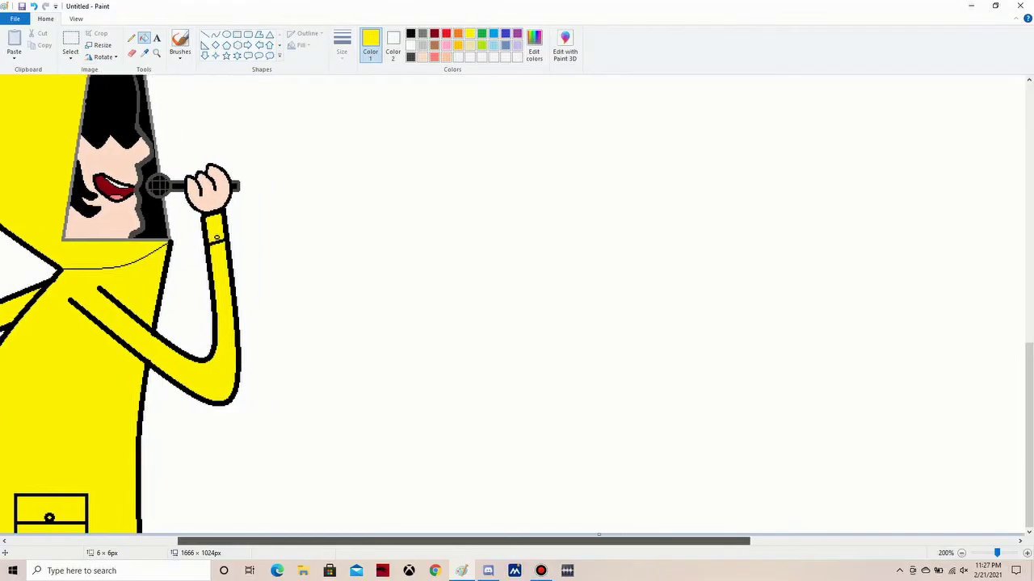
# Narrow the canvas to 1481 px by trimming the empty side in front of the figure
pyautogui.hscroll(5, 517, 307)
pyautogui.scroll(-1, 517, 307)
pyautogui.moveTo(900, 267); pyautogui.dragTo(801, 268)
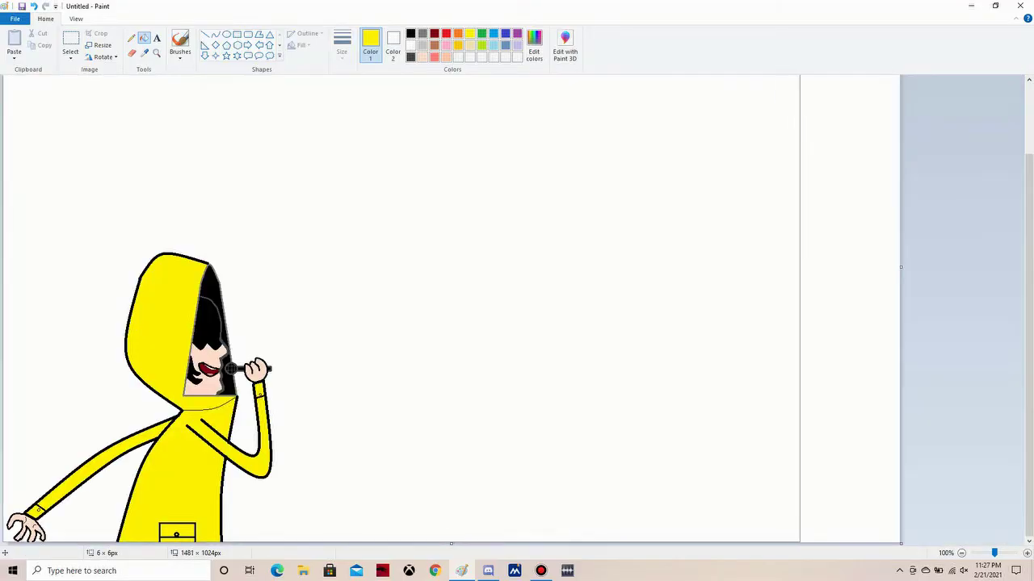
# Flip the picture vertically, trim the empty space above the figure to a canvas height of 844 px, and flip it back
pyautogui.scroll(2, 453, 306)
pyautogui.click(103, 57)
pyautogui.click(121, 126)
pyautogui.scroll(-2, 401, 307)
pyautogui.scroll(2, 401, 307)
pyautogui.scroll(-2, 401, 306)
pyautogui.moveTo(401, 540); pyautogui.dragTo(401, 443)
pyautogui.click(104, 57)
pyautogui.click(117, 105)
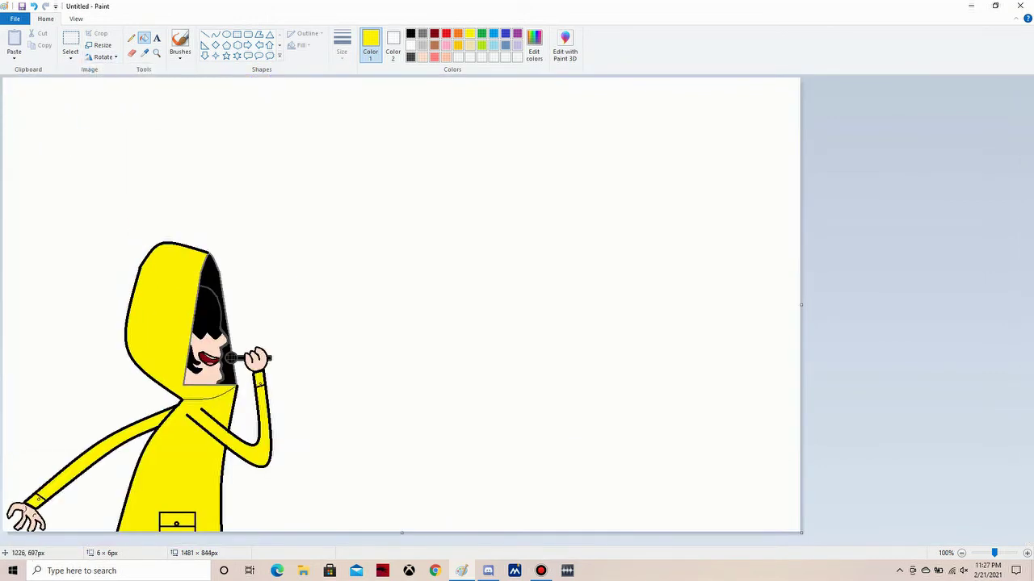
# Draw a large black circle outline in the empty area in front of the figure and adjust its position
pyautogui.click(1027, 553)
pyautogui.scroll(-3, 516, 307)
pyautogui.hscroll(3, 516, 307)
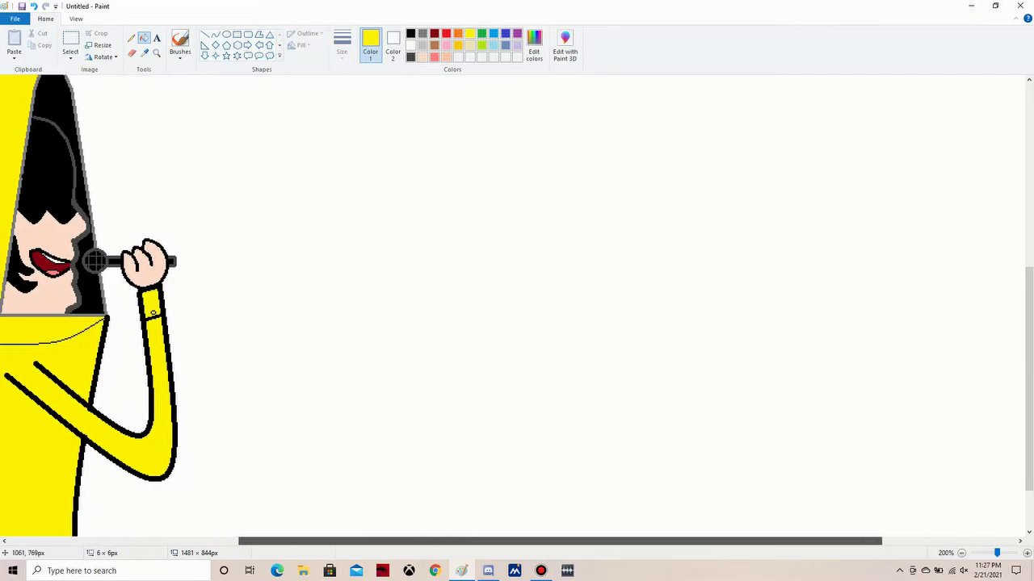
pyautogui.click(961, 553)
pyautogui.click(410, 33)
pyautogui.click(341, 45)
pyautogui.click(367, 117)
pyautogui.click(227, 35)
pyautogui.moveTo(438, 244)
pyautogui.mouseDown()
pyautogui.moveTo(542, 376)
pyautogui.moveTo(576, 387)
pyautogui.mouseUp()
pyautogui.moveTo(522, 331); pyautogui.dragTo(511, 321)
# Erase a section of the large circle's outline at its upper edge, on the side away from the figure
pyautogui.click(132, 52)
pyautogui.click(342, 44)
pyautogui.click(367, 84)
pyautogui.moveTo(506, 234); pyautogui.dragTo(550, 260)
# Draw a smaller black circle overlapping the large circle on the side nearer the figure, and adjust its position
pyautogui.click(226, 34)
pyautogui.moveTo(360, 279); pyautogui.dragTo(485, 394)
pyautogui.moveTo(436, 339); pyautogui.dragTo(458, 318)
pyautogui.click(602, 283)
# Try to bridge the erased gap with a black curve, and undo the curves, the smaller circle and the erasure
pyautogui.click(215, 35)
pyautogui.moveTo(502, 235); pyautogui.dragTo(558, 276)
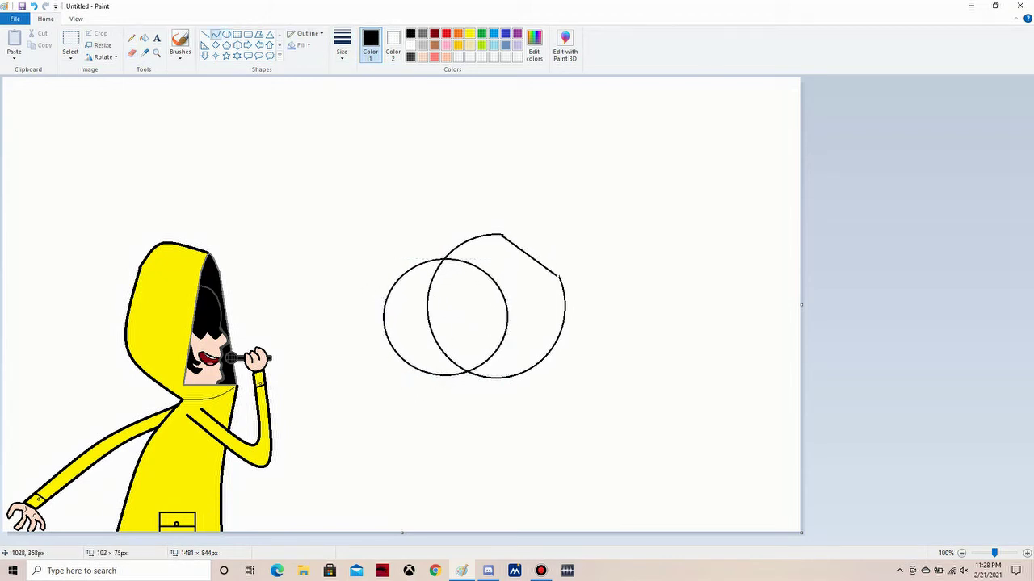
pyautogui.hotkey('ctrl', 'z')
pyautogui.moveTo(503, 235); pyautogui.dragTo(508, 290)
pyautogui.hotkey('ctrl', 'z')
pyautogui.hotkey('ctrl', 'z')
pyautogui.hotkey('ctrl', 'z')
pyautogui.hotkey('ctrl', 'z')
# Draw a black ellipse outline of 271 × 239 px overlapping the large circle on the side nearer the figure
pyautogui.click(132, 53)
pyautogui.click(226, 34)
pyautogui.moveTo(364, 253)
pyautogui.mouseDown()
pyautogui.moveTo(473, 376)
pyautogui.moveTo(510, 381)
pyautogui.mouseUp()
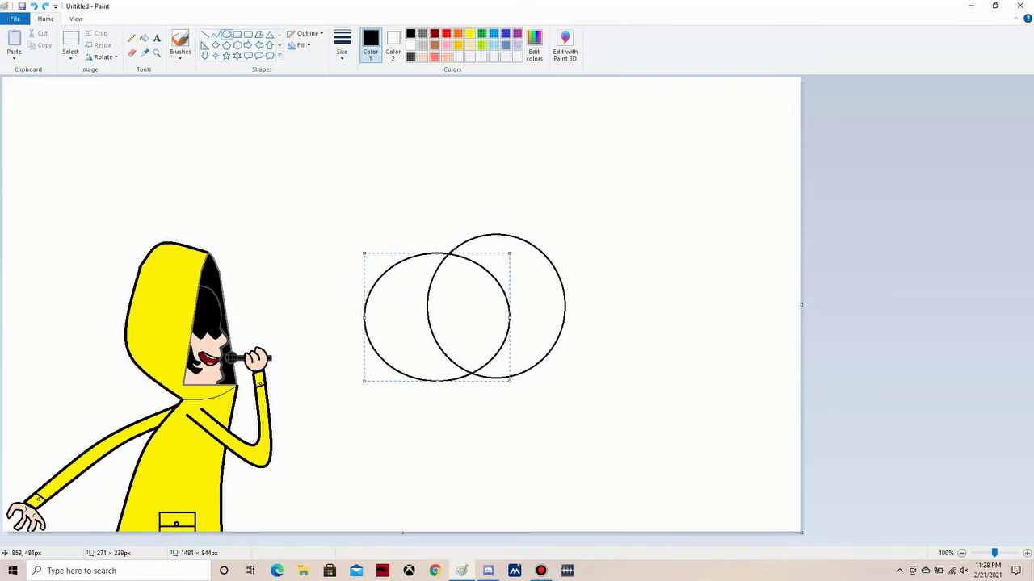
# Reposition the ellipse, erase a gap in the large circle's upper edge away from the figure, and bridge it with an inward black curve
pyautogui.moveTo(476, 323); pyautogui.dragTo(479, 322)
pyautogui.click(131, 52)
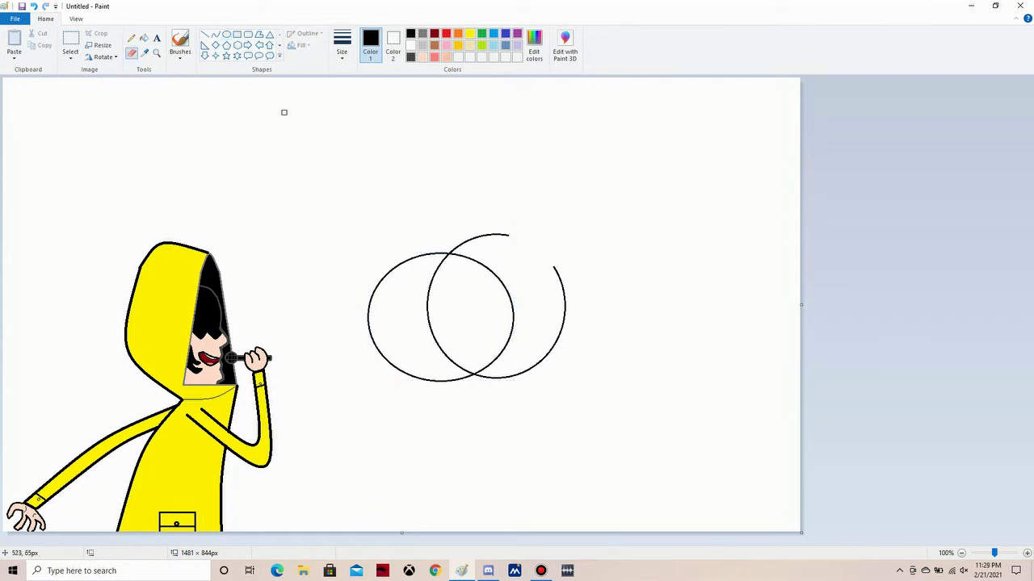
pyautogui.hotkey('ctrl', 'z')
pyautogui.click(215, 34)
pyautogui.moveTo(525, 241)
pyautogui.mouseDown()
pyautogui.moveTo(556, 271)
pyautogui.moveTo(510, 283)
pyautogui.mouseUp()
# Erase the ellipse's outline outside the large circle, keeping only the arc inside it as the face edge
pyautogui.click(131, 52)
pyautogui.click(1026, 553)
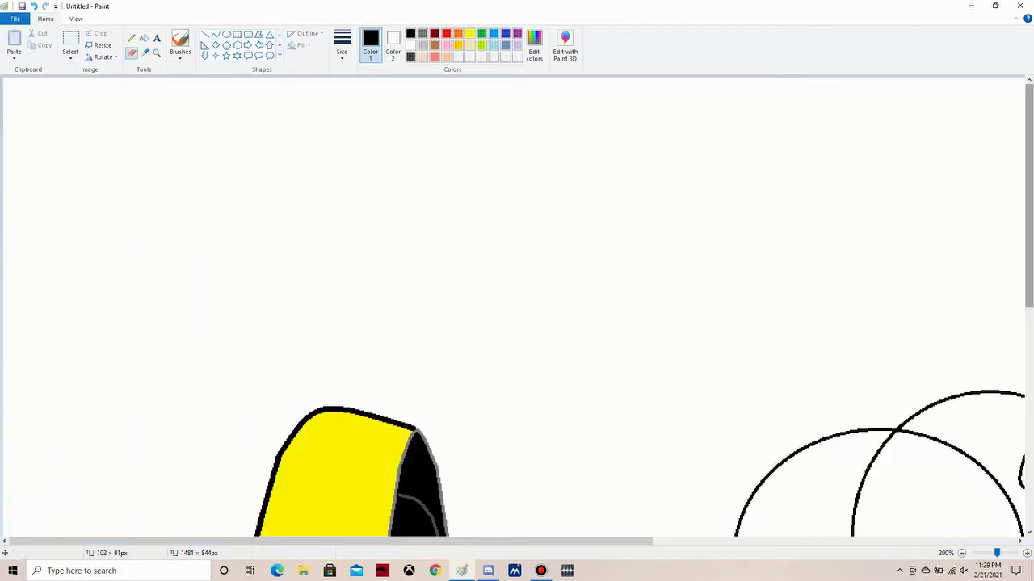
pyautogui.scroll(-3, 597, 327)
pyautogui.hscroll(2, 596, 326)
pyautogui.moveTo(597, 327)
pyautogui.mouseDown()
pyautogui.moveTo(461, 191)
pyautogui.moveTo(567, 83)
pyautogui.mouseUp()
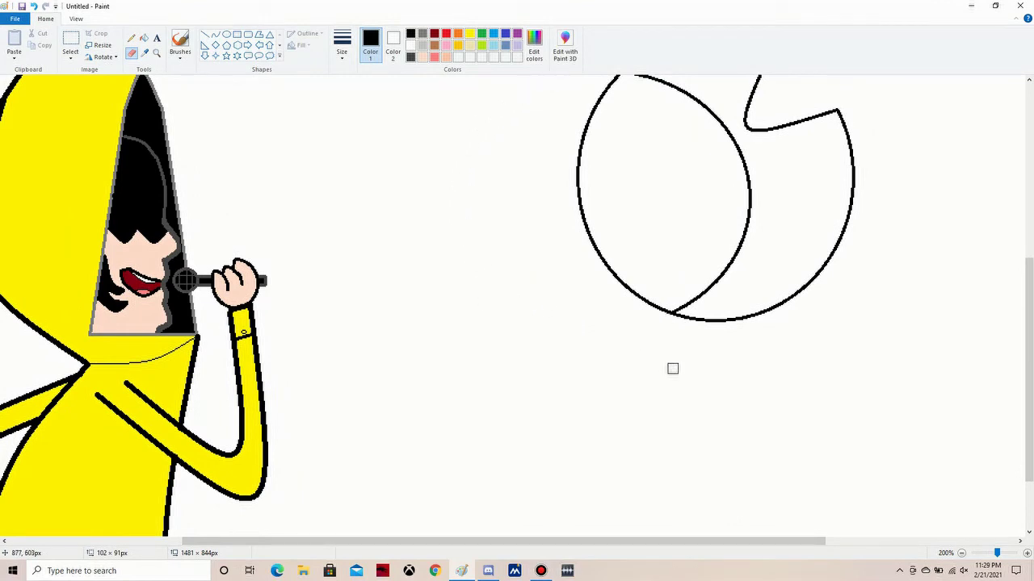
pyautogui.scroll(3, 671, 366)
pyautogui.scroll(-5, 613, 154)
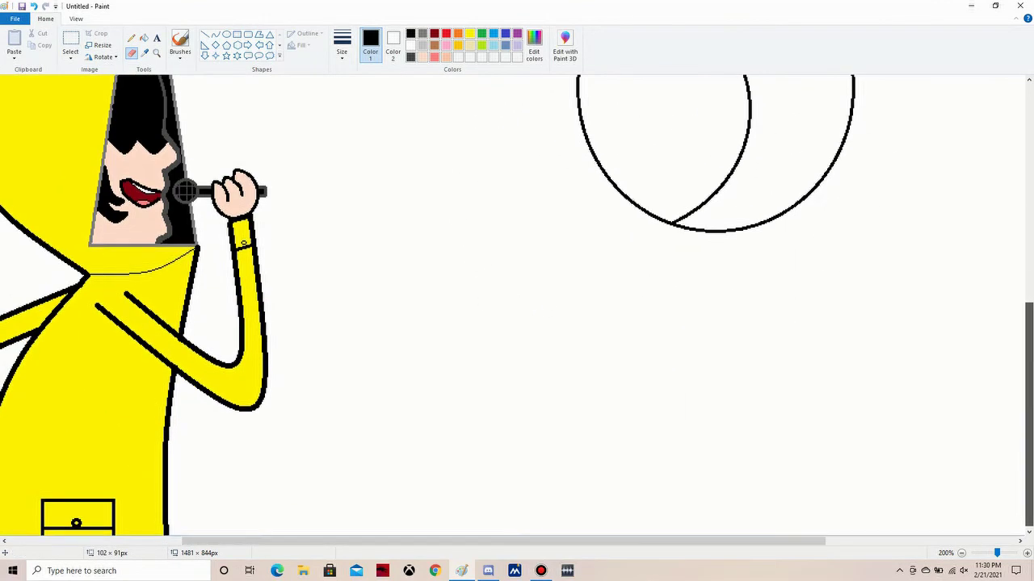
pyautogui.scroll(4, 863, 315)
# Trim the upper part of the inner arc, draw a straight slanted hairline to the circle's edge, and fill the area behind the face black
pyautogui.moveTo(676, 135); pyautogui.dragTo(632, 119)
pyautogui.click(205, 35)
pyautogui.moveTo(682, 134); pyautogui.dragTo(582, 196)
pyautogui.click(144, 37)
pyautogui.click(808, 242)
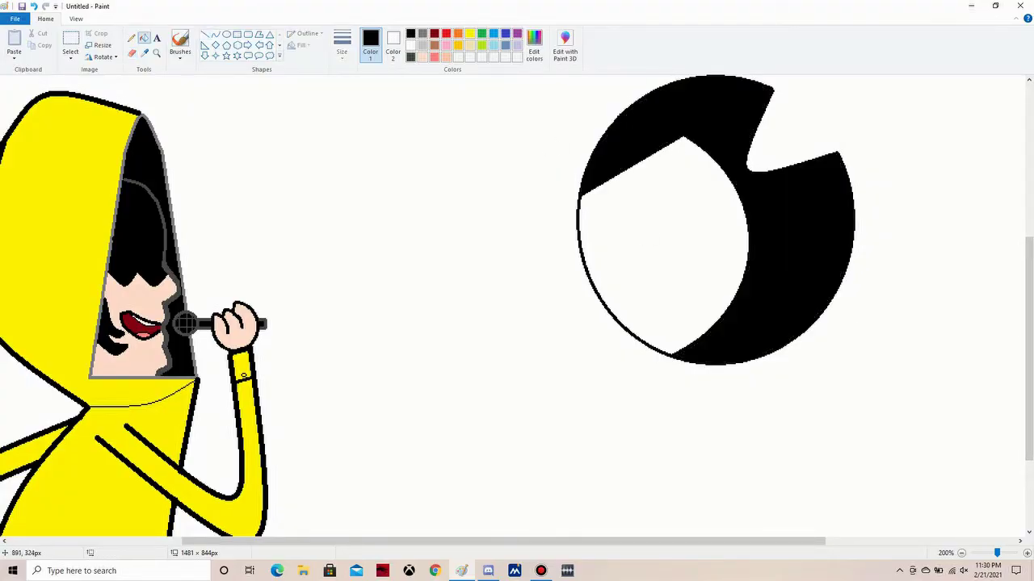
pyautogui.scroll(-4, 1028, 347)
pyautogui.click(226, 34)
pyautogui.moveTo(557, 228); pyautogui.dragTo(750, 536)
pyautogui.moveTo(654, 380)
pyautogui.mouseDown()
pyautogui.moveTo(764, 399)
pyautogui.moveTo(770, 424)
pyautogui.moveTo(942, 445)
pyautogui.mouseUp()
pyautogui.press('Delete')
# Draw black curves below the head for both sides of the torso, and join their lower ends with a bulging curve
pyautogui.moveTo(769, 236)
pyautogui.mouseDown()
pyautogui.moveTo(847, 434)
pyautogui.moveTo(845, 515)
pyautogui.mouseUp()
pyautogui.moveTo(808, 375)
pyautogui.mouseDown()
pyautogui.moveTo(856, 356)
pyautogui.moveTo(846, 336)
pyautogui.mouseUp()
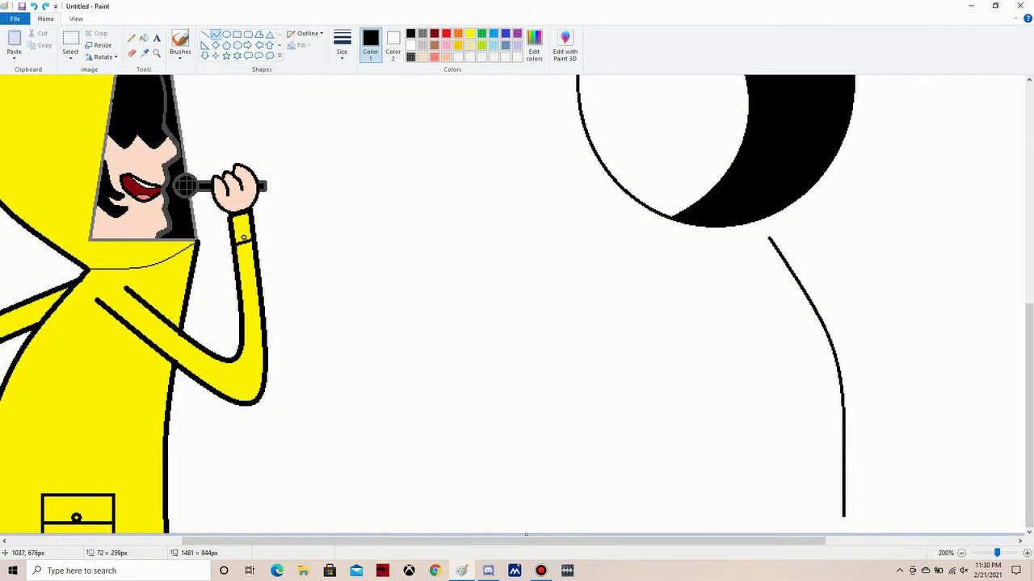
pyautogui.moveTo(657, 243); pyautogui.dragTo(674, 515)
pyautogui.moveTo(669, 396); pyautogui.dragTo(680, 410)
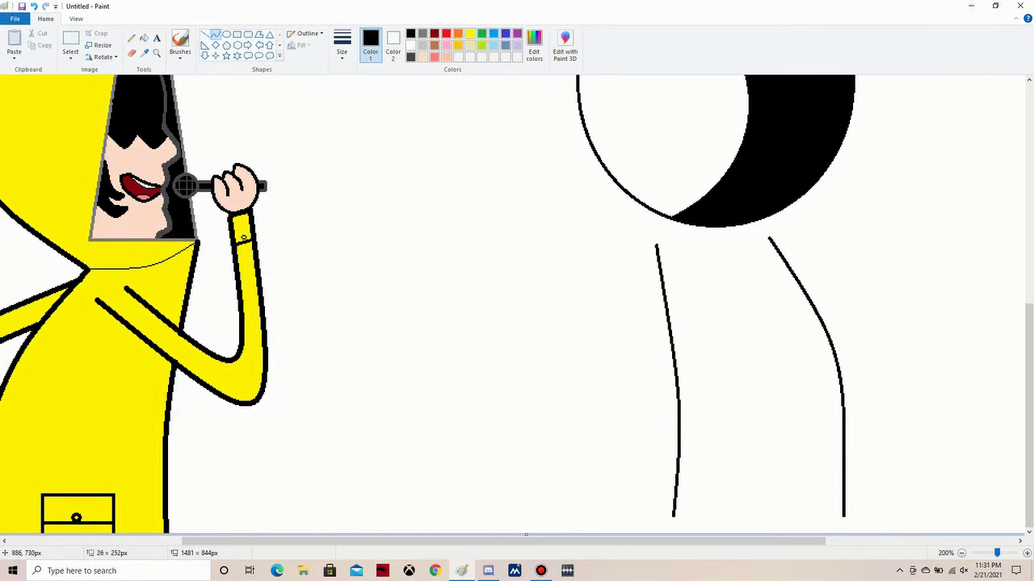
pyautogui.moveTo(670, 516); pyautogui.dragTo(844, 515)
pyautogui.moveTo(759, 517); pyautogui.dragTo(759, 577)
pyautogui.click(851, 519)
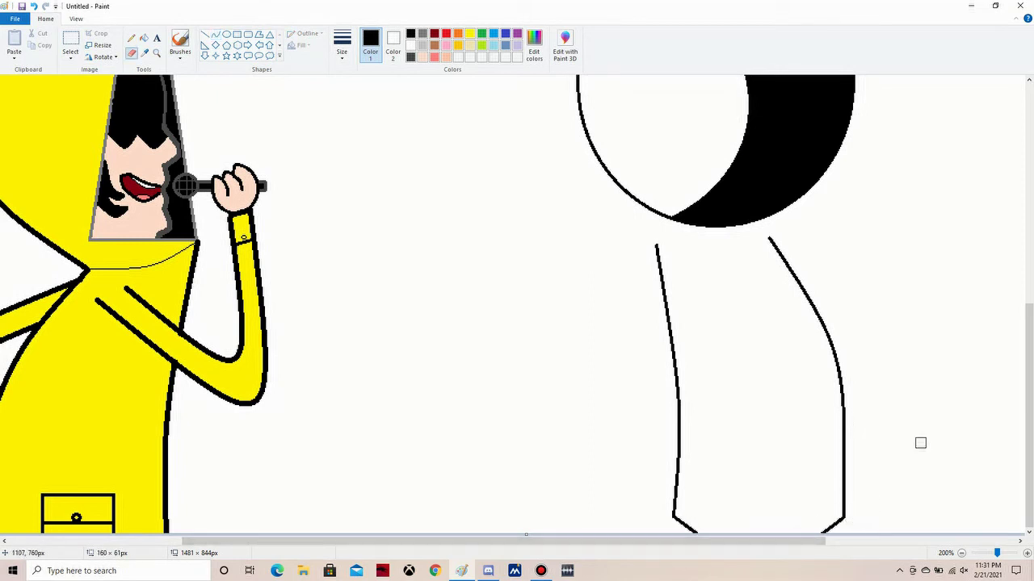
# Erase the upper ends of the torso sides, join them with an arched shoulder curve, and fill the torso black
pyautogui.moveTo(654, 241); pyautogui.dragTo(663, 278)
pyautogui.moveTo(769, 237); pyautogui.dragTo(784, 258)
pyautogui.click(215, 34)
pyautogui.moveTo(661, 281); pyautogui.dragTo(785, 260)
pyautogui.moveTo(723, 272); pyautogui.dragTo(721, 241)
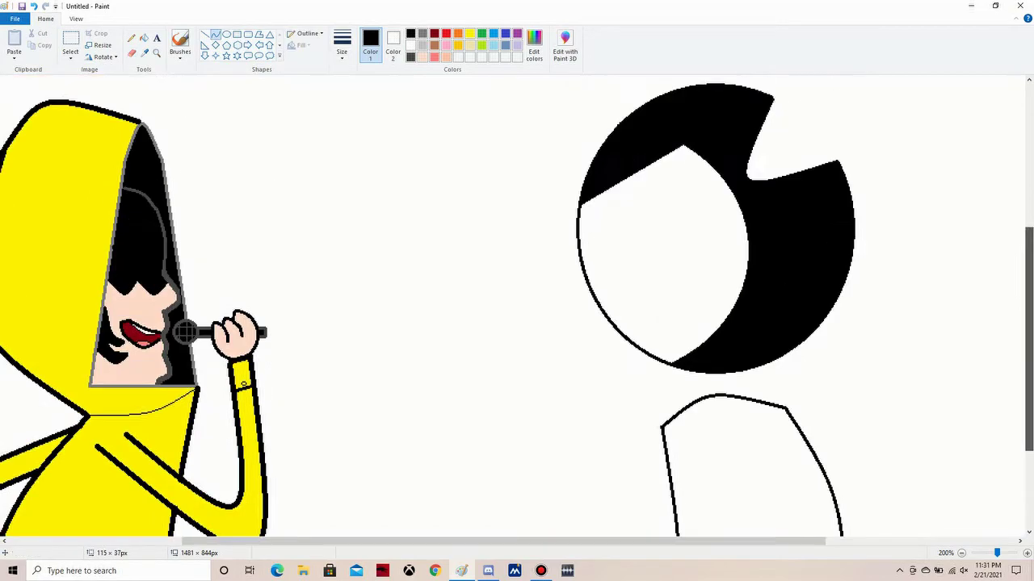
pyautogui.click(143, 38)
pyautogui.click(751, 388)
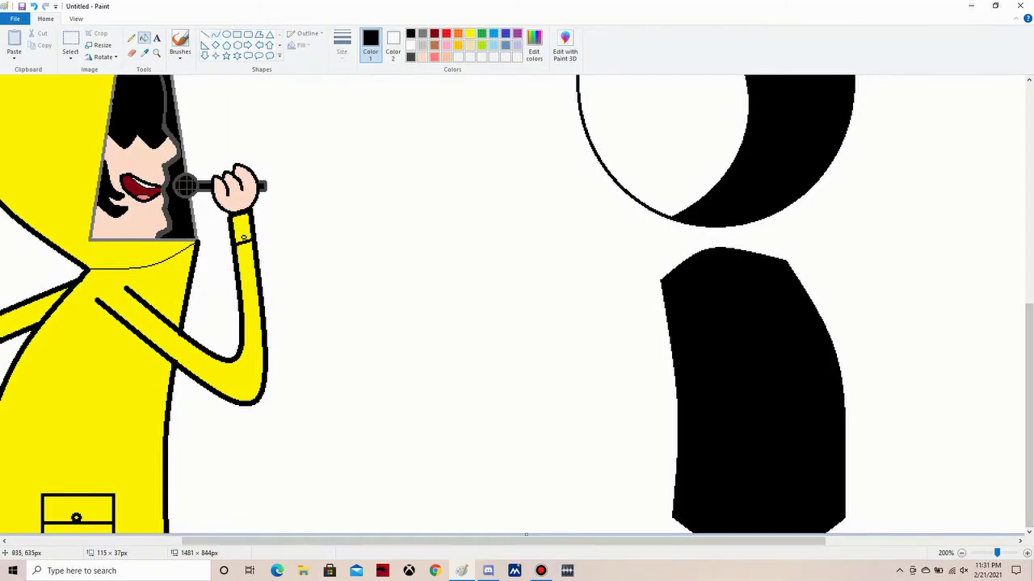
# Draw a small dark grey ellipse on the torso's upper front edge as the bow tie knot and fill it white
pyautogui.click(410, 57)
pyautogui.click(226, 34)
pyautogui.moveTo(594, 270)
pyautogui.mouseDown()
pyautogui.moveTo(638, 313)
pyautogui.moveTo(645, 287)
pyautogui.moveTo(660, 292)
pyautogui.mouseUp()
pyautogui.click(393, 51)
pyautogui.click(370, 44)
pyautogui.click(143, 38)
pyautogui.click(411, 33)
pyautogui.rightClick(667, 294)
# Outline the flared bow tie wing beside the knot with dark grey lines and fill it white
pyautogui.click(205, 34)
pyautogui.click(410, 56)
pyautogui.moveTo(674, 279)
pyautogui.mouseDown()
pyautogui.moveTo(725, 259)
pyautogui.moveTo(726, 299)
pyautogui.moveTo(673, 302)
pyautogui.mouseUp()
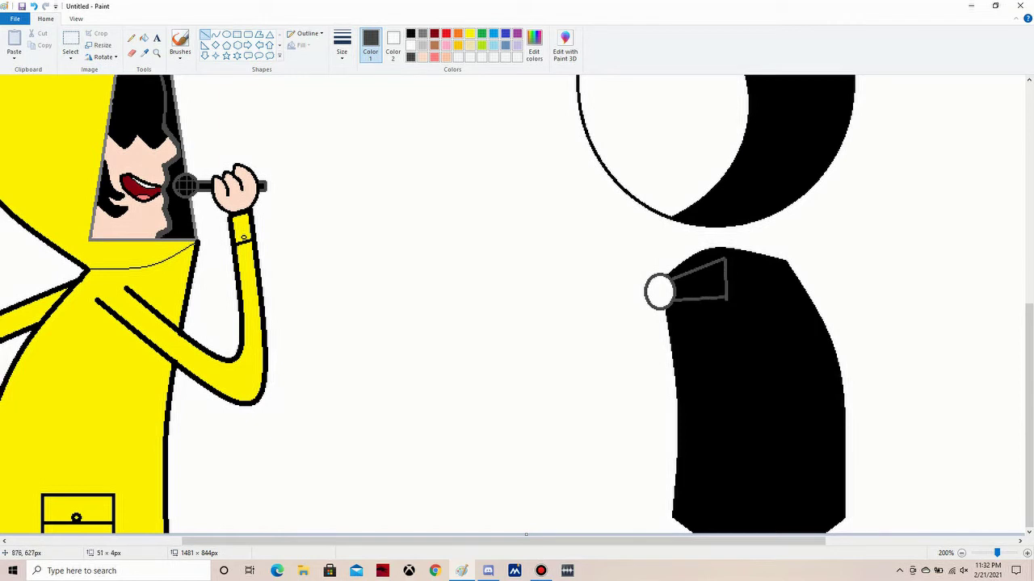
pyautogui.click(143, 38)
pyautogui.click(410, 45)
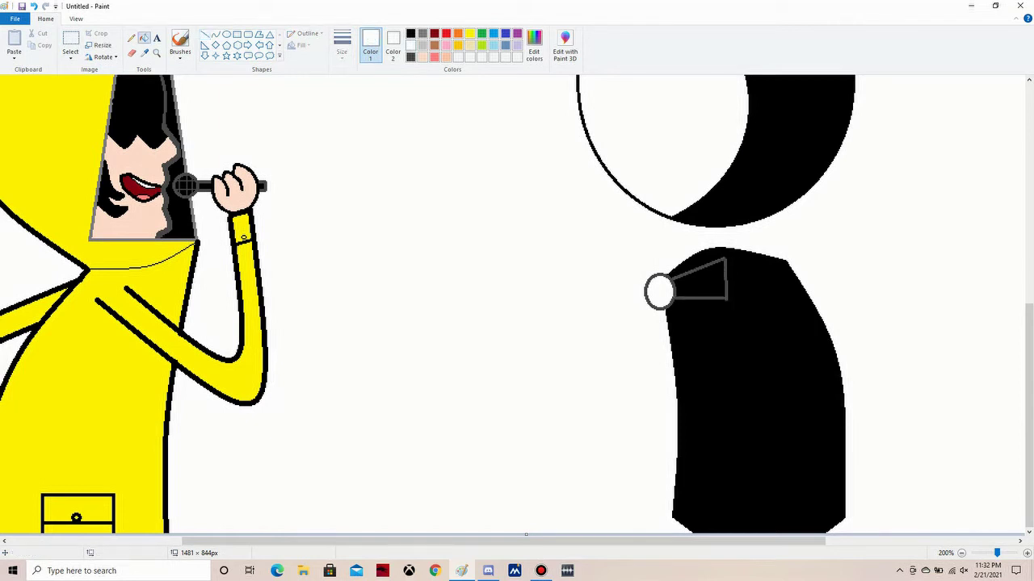
pyautogui.click(707, 284)
# Draw a thin grey crease line about 28 × 10 px across the bow tie wing
pyautogui.click(204, 34)
pyautogui.click(421, 33)
pyautogui.click(341, 45)
pyautogui.click(367, 118)
pyautogui.moveTo(675, 288); pyautogui.dragTo(703, 279)
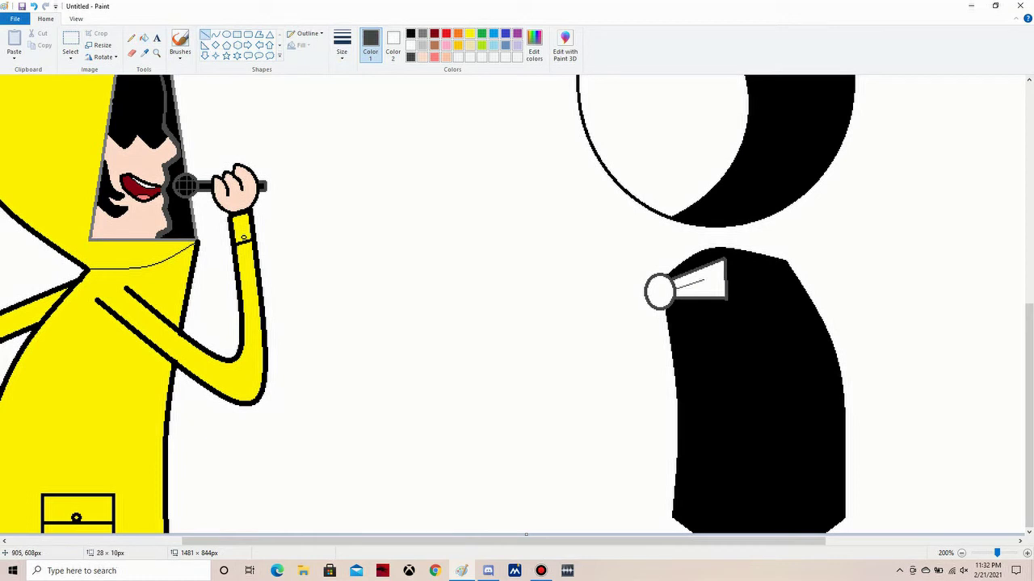
# Draw two thicker dark grey curves from the torso for a bent arm raised toward the hooded figure
pyautogui.click(215, 34)
pyautogui.click(342, 45)
pyautogui.click(367, 97)
pyautogui.moveTo(750, 307); pyautogui.dragTo(529, 204)
pyautogui.moveTo(517, 323); pyautogui.dragTo(440, 473)
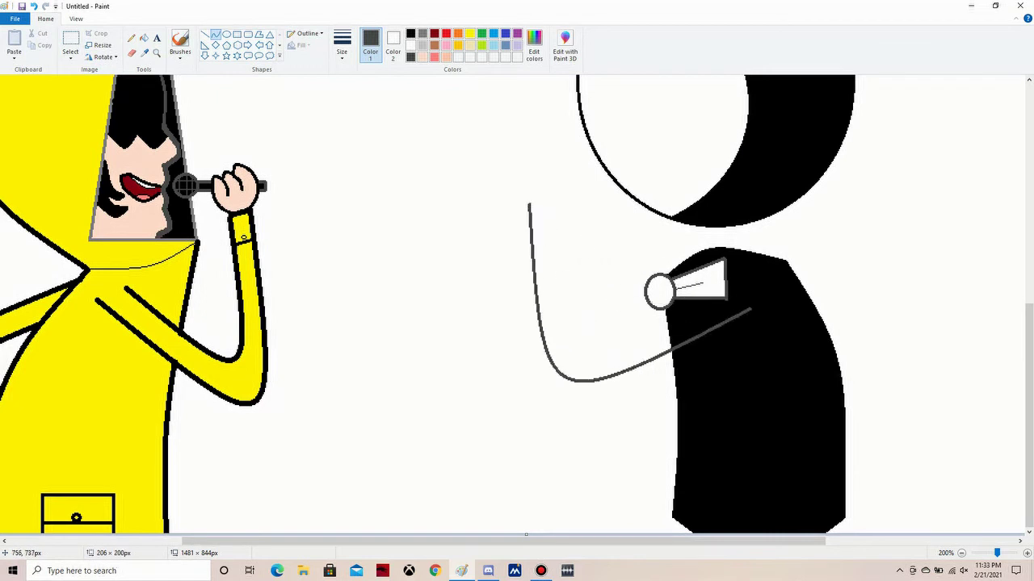
pyautogui.moveTo(750, 307); pyautogui.dragTo(552, 201)
pyautogui.moveTo(517, 355); pyautogui.dragTo(458, 404)
# Close the raised arm's wrist end with a dark grey line and fill the arm black
pyautogui.click(205, 33)
pyautogui.moveTo(528, 203); pyautogui.dragTo(552, 201)
pyautogui.click(144, 38)
pyautogui.click(410, 33)
pyautogui.click(543, 291)
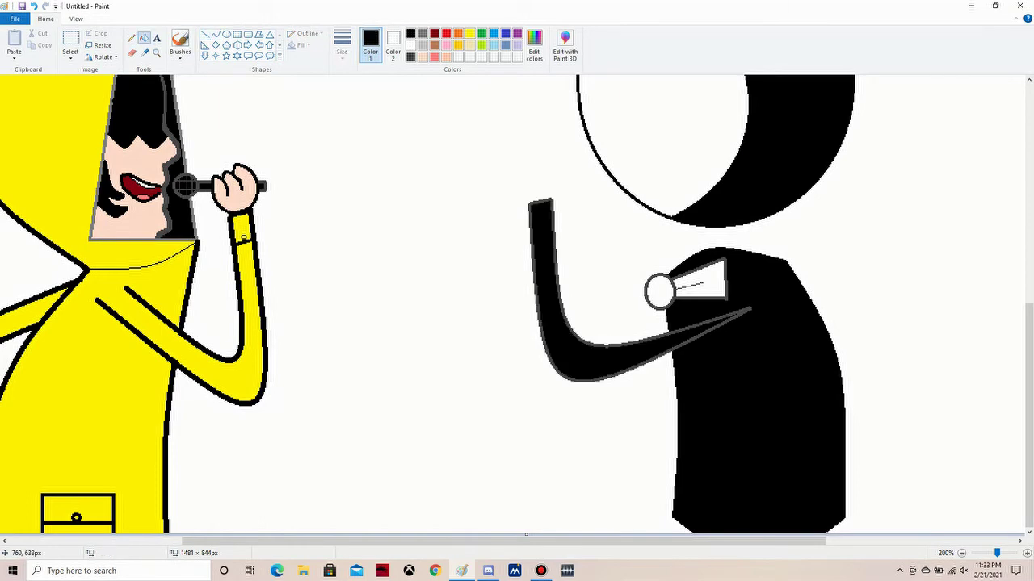
# Draw a dark grey circle of 52 × 52 px for the hand and place it at the raised arm's wrist
pyautogui.scroll(2, 542, 290)
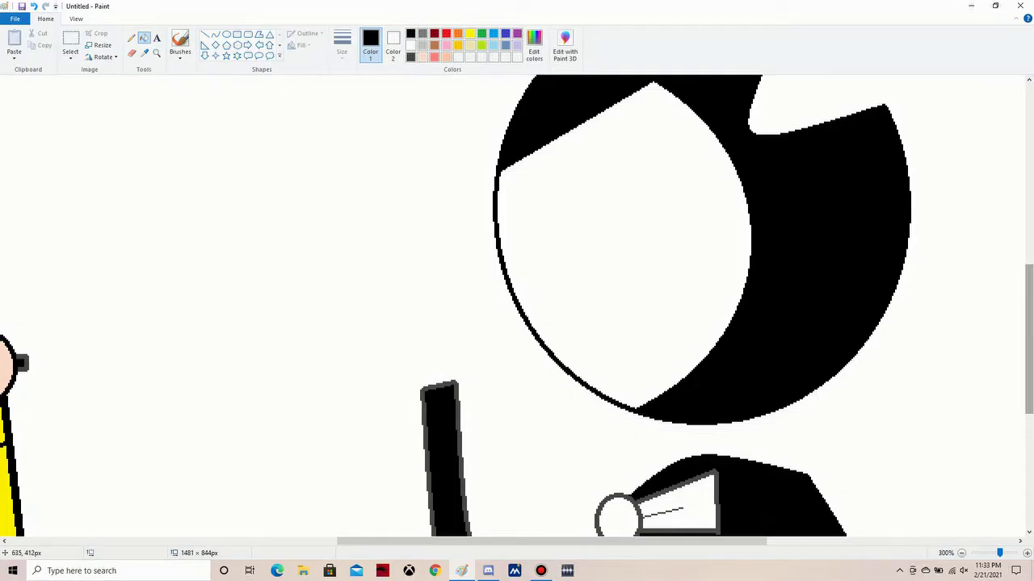
pyautogui.click(226, 34)
pyautogui.click(410, 56)
pyautogui.moveTo(379, 244); pyautogui.dragTo(466, 353)
pyautogui.moveTo(432, 297); pyautogui.dragTo(436, 336)
pyautogui.moveTo(552, 541); pyautogui.dragTo(513, 541)
pyautogui.moveTo(476, 285); pyautogui.dragTo(478, 306)
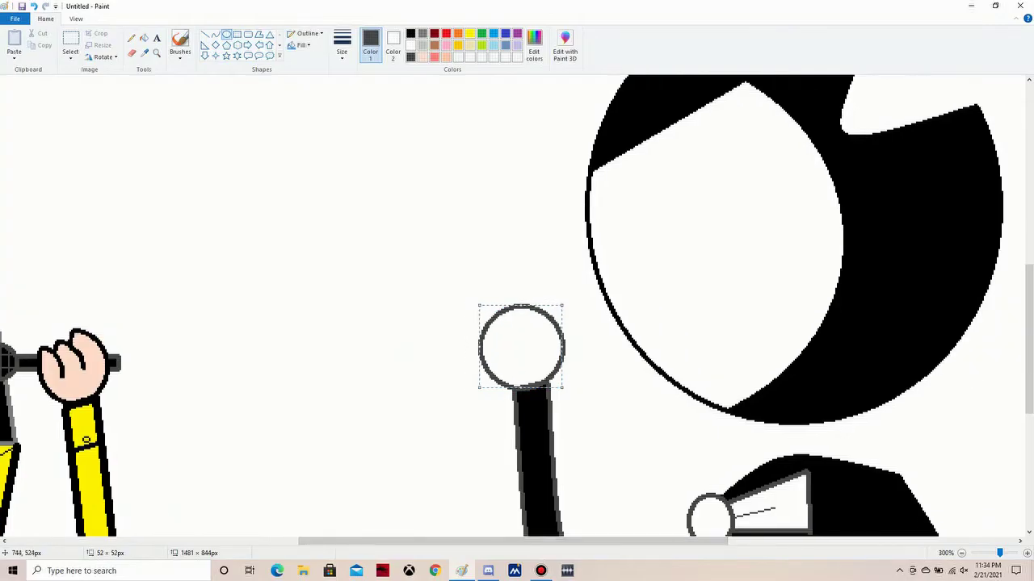
# Try to shape finger bumps and creases on the hand circle's side facing the hooded figure, and undo them
pyautogui.click(132, 53)
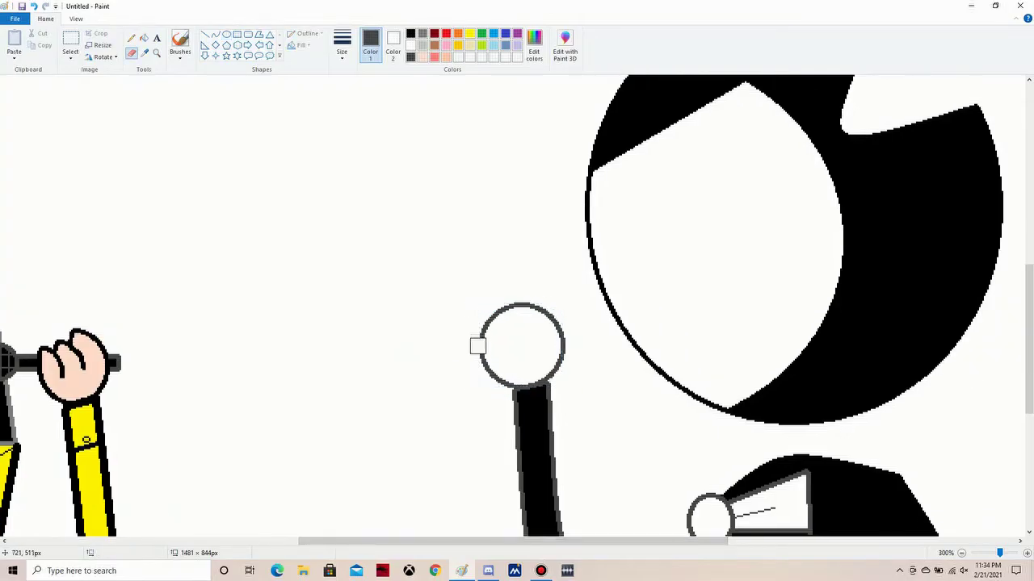
pyautogui.moveTo(478, 345); pyautogui.dragTo(511, 308)
pyautogui.click(215, 35)
pyautogui.moveTo(481, 356)
pyautogui.mouseDown()
pyautogui.moveTo(522, 304)
pyautogui.moveTo(504, 305)
pyautogui.mouseUp()
pyautogui.click(478, 341)
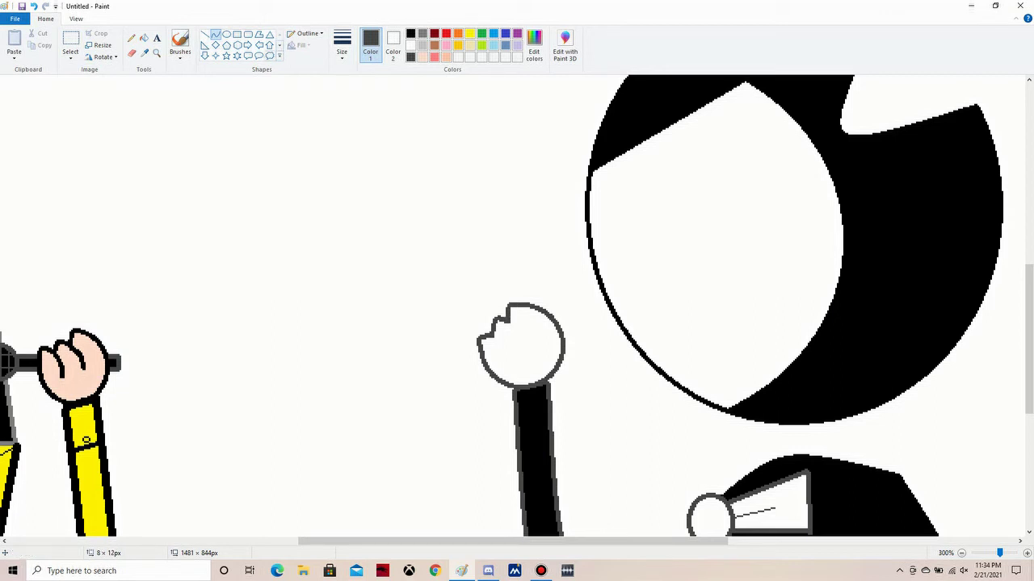
pyautogui.moveTo(495, 332)
pyautogui.mouseDown()
pyautogui.moveTo(515, 352)
pyautogui.moveTo(502, 352)
pyautogui.moveTo(527, 339)
pyautogui.mouseUp()
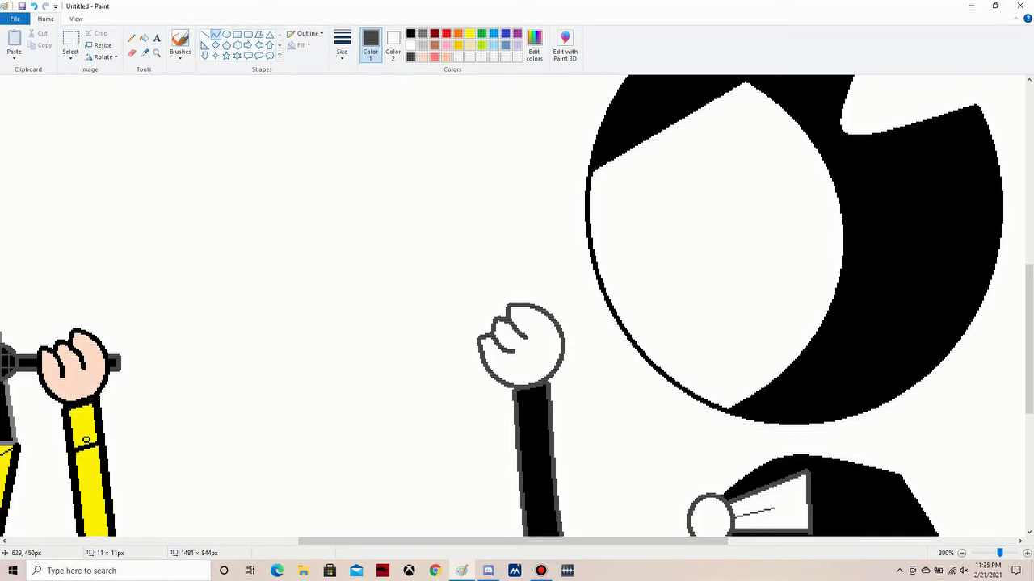
pyautogui.click(33, 5)
# Try a second set of finger bumps and creases along the hand circle's upper edge, reworking the creases
pyautogui.click(131, 53)
pyautogui.moveTo(487, 319); pyautogui.dragTo(531, 305)
pyautogui.click(215, 34)
pyautogui.moveTo(484, 331)
pyautogui.mouseDown()
pyautogui.moveTo(502, 321)
pyautogui.moveTo(485, 318)
pyautogui.moveTo(514, 320)
pyautogui.moveTo(529, 307)
pyautogui.mouseUp()
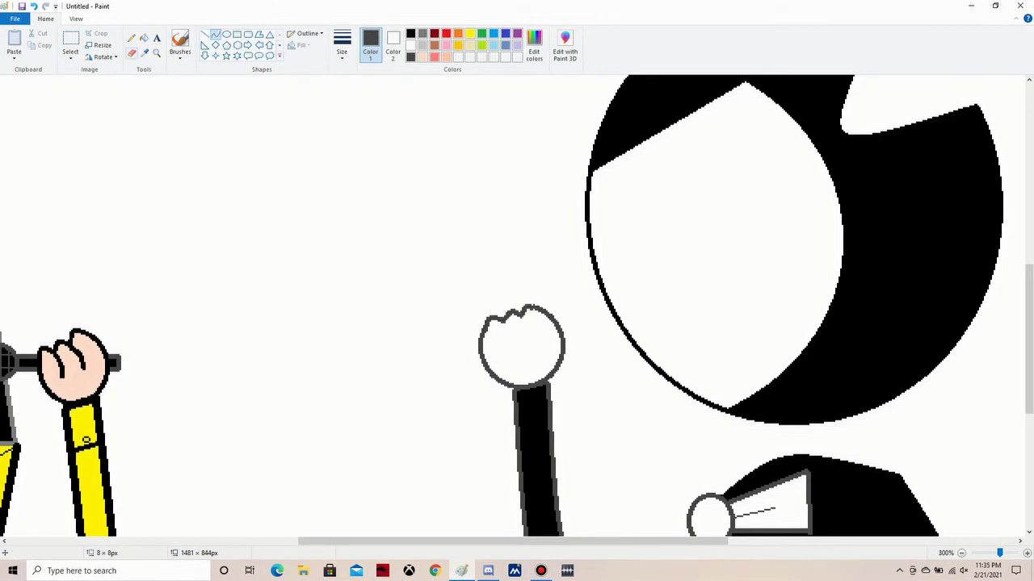
pyautogui.moveTo(512, 319); pyautogui.dragTo(510, 354)
pyautogui.click(215, 34)
pyautogui.moveTo(529, 314); pyautogui.dragTo(526, 349)
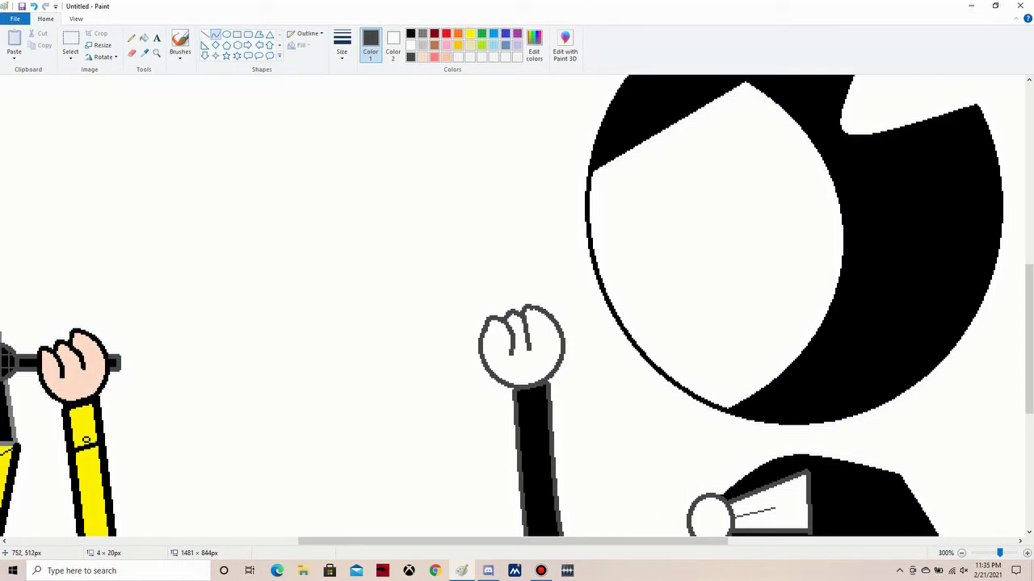
pyautogui.hotkey('ctrl', 'z')
pyautogui.hotkey('ctrl', 'z')
pyautogui.hotkey('ctrl', 'y')
# Try adding handle lines and a round microphone head beside the hand, and undo them together with the fingers
pyautogui.click(205, 34)
pyautogui.moveTo(554, 319)
pyautogui.mouseDown()
pyautogui.moveTo(578, 306)
pyautogui.moveTo(582, 324)
pyautogui.mouseUp()
pyautogui.click(227, 34)
pyautogui.moveTo(570, 301); pyautogui.dragTo(614, 339)
pyautogui.hotkey('ctrl', 'z')
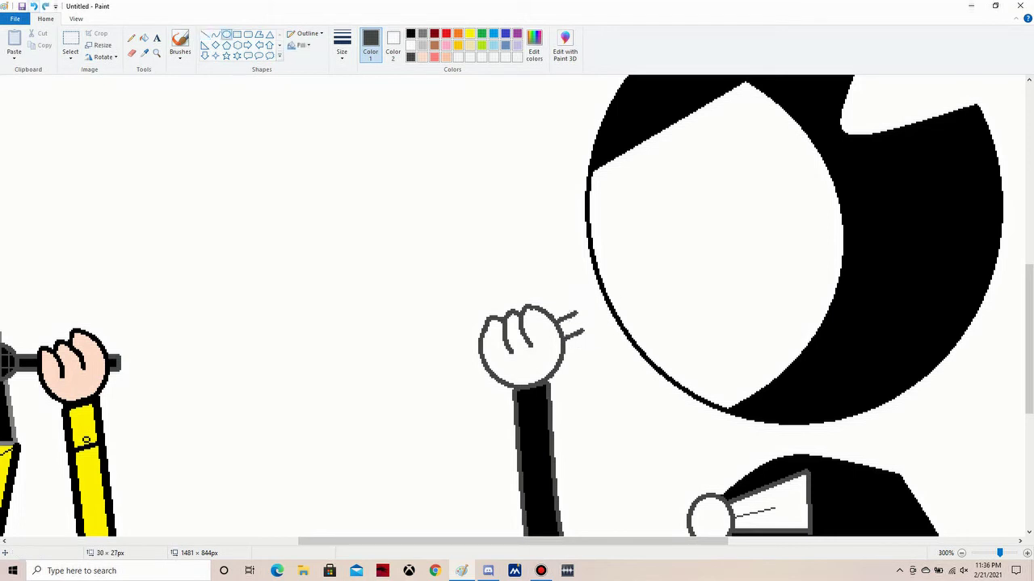
pyautogui.hotkey('ctrl', 'z')
pyautogui.moveTo(559, 304); pyautogui.dragTo(609, 349)
pyautogui.click(33, 6)
pyautogui.click(33, 6)
pyautogui.click(33, 5)
# Erase the top of the hand circle and redraw it with dark grey curves as three finger bumps with creases
pyautogui.click(132, 52)
pyautogui.moveTo(552, 312)
pyautogui.mouseDown()
pyautogui.moveTo(504, 309)
pyautogui.moveTo(514, 315)
pyautogui.moveTo(500, 296)
pyautogui.moveTo(526, 303)
pyautogui.mouseUp()
pyautogui.hotkey('ctrl', 'z')
pyautogui.click(216, 34)
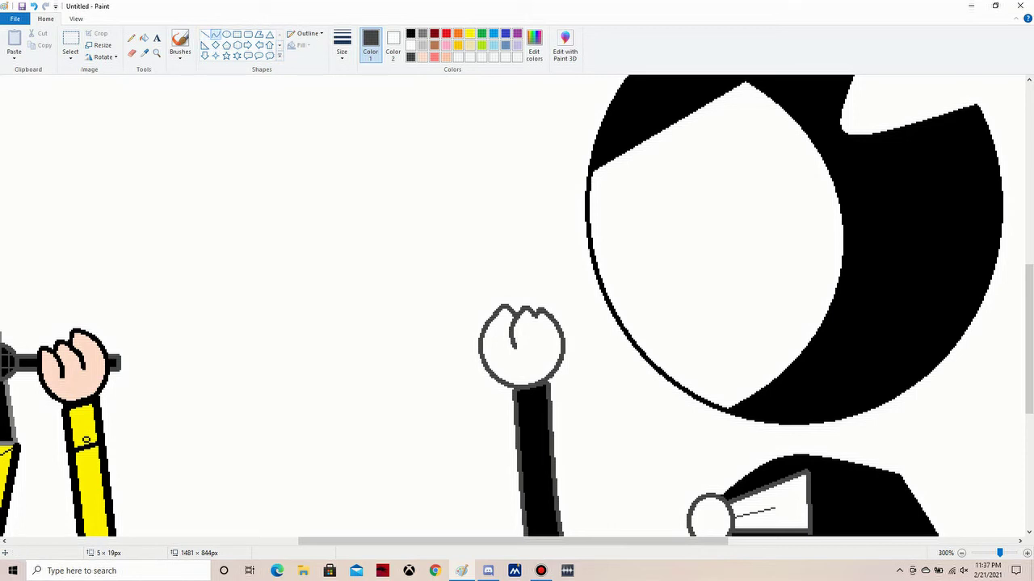
# Draw a dark grey oval microphone head between the hand and the face, and clear its overlap with the hand
pyautogui.click(227, 34)
pyautogui.moveTo(562, 318)
pyautogui.mouseDown()
pyautogui.moveTo(581, 329)
pyautogui.moveTo(589, 312)
pyautogui.moveTo(578, 320)
pyautogui.mouseUp()
pyautogui.moveTo(604, 359); pyautogui.dragTo(607, 370)
pyautogui.click(132, 51)
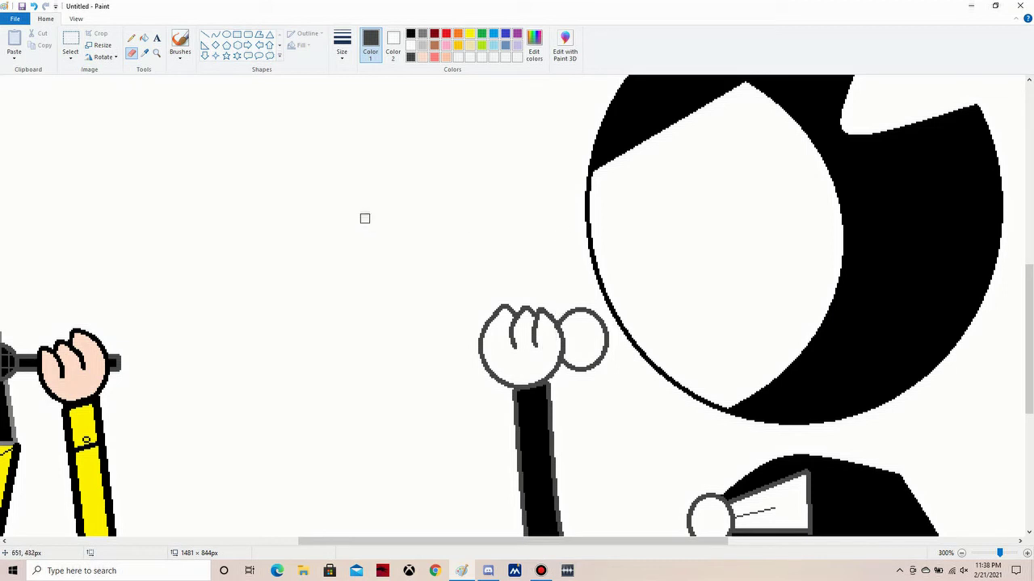
# Outline a straight microphone handle on the hand's far side in dark grey, and fill the handle and microphone head black
pyautogui.click(205, 33)
pyautogui.moveTo(479, 339)
pyautogui.mouseDown()
pyautogui.moveTo(452, 339)
pyautogui.moveTo(484, 359)
pyautogui.mouseUp()
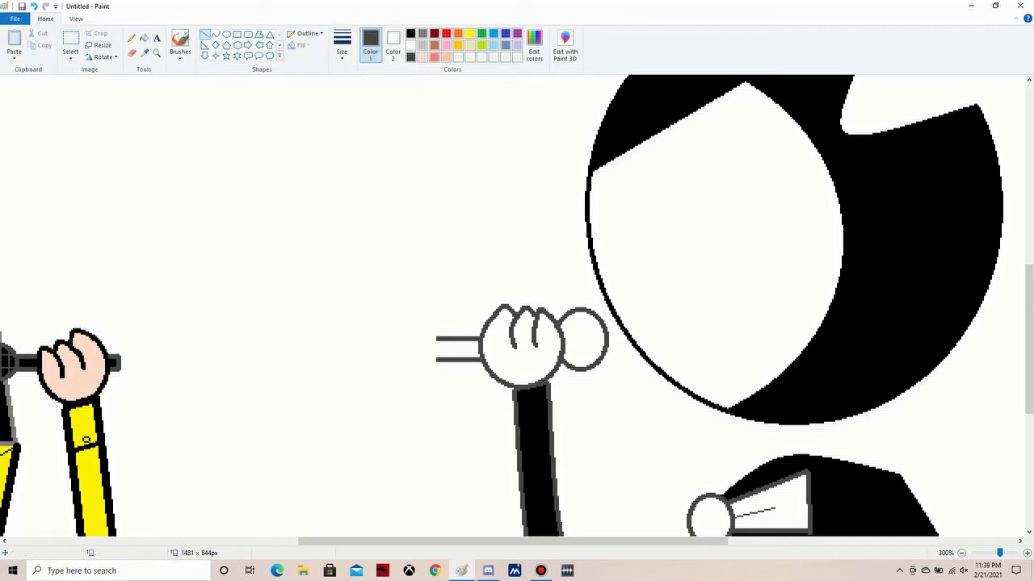
pyautogui.click(409, 33)
pyautogui.click(144, 38)
pyautogui.click(582, 340)
pyautogui.click(459, 350)
# Draw two small ovals side by side on the hand above the wrist and fill them black
pyautogui.click(226, 34)
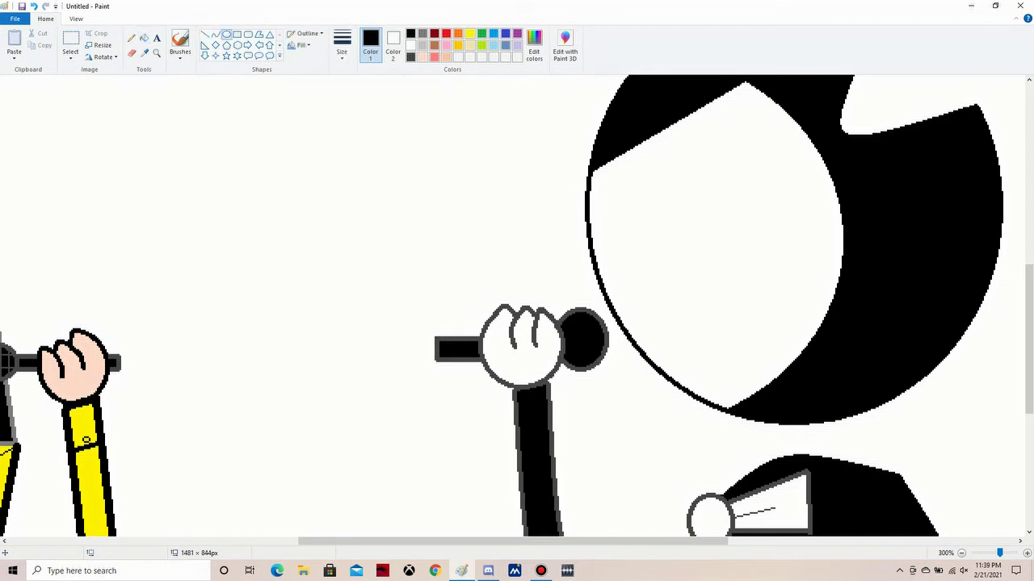
pyautogui.moveTo(499, 360)
pyautogui.mouseDown()
pyautogui.moveTo(516, 378)
pyautogui.moveTo(542, 378)
pyautogui.mouseUp()
pyautogui.click(143, 37)
pyautogui.click(507, 368)
pyautogui.click(534, 368)
# Draw a grid of dark grey lines across the black microphone head
pyautogui.click(204, 34)
pyautogui.click(410, 57)
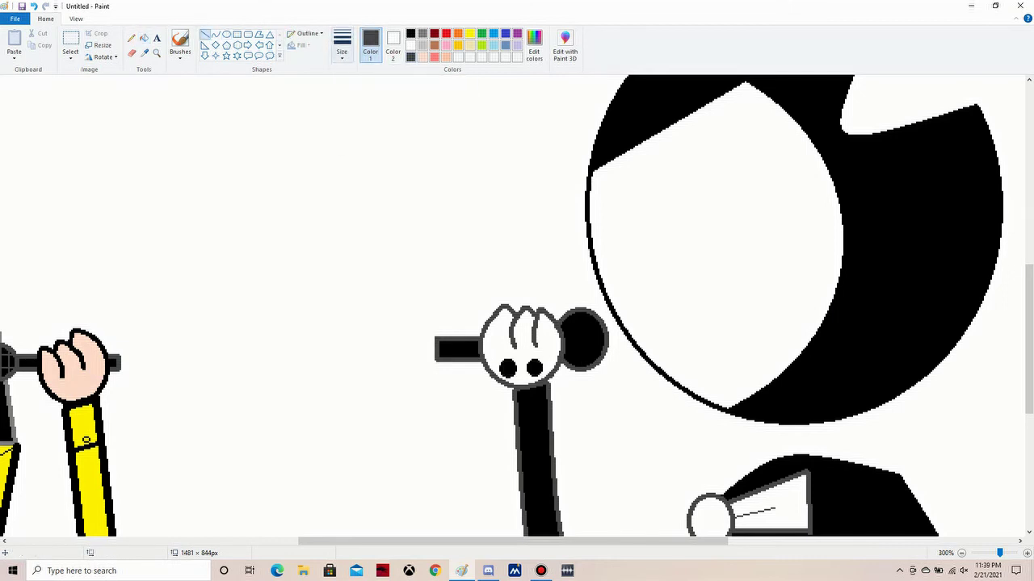
pyautogui.moveTo(542, 331); pyautogui.dragTo(598, 326)
# Draw a black ellipse outline of 53 × 74 px with a thinner line on the face for the eye
pyautogui.click(227, 34)
pyautogui.click(411, 34)
pyautogui.click(343, 45)
pyautogui.click(367, 80)
pyautogui.moveTo(689, 163)
pyautogui.mouseDown()
pyautogui.moveTo(744, 259)
pyautogui.moveTo(660, 143)
pyautogui.mouseUp()
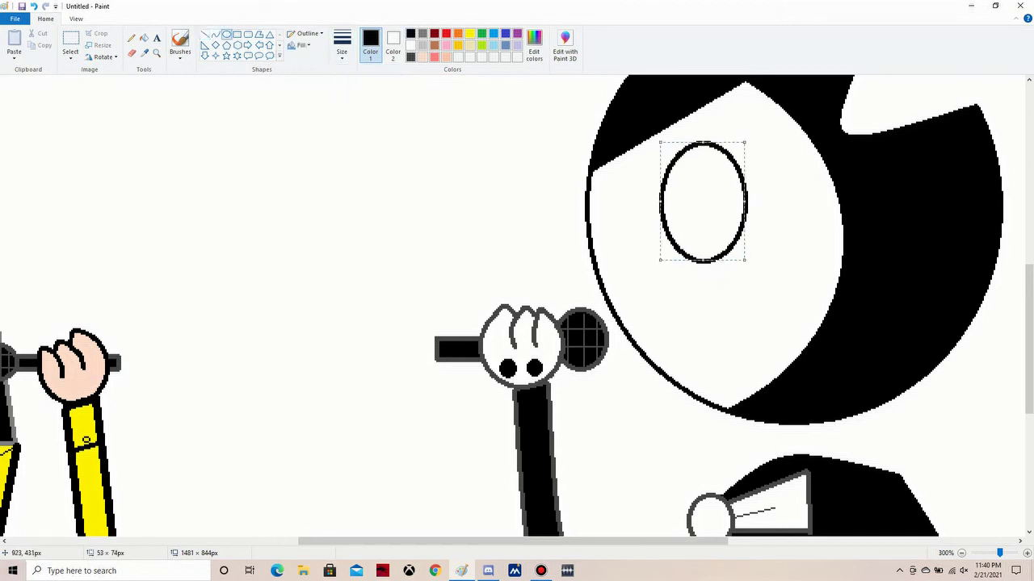
# Erase part of the eye's rear edge and draw an inward black wedge notch in its place
pyautogui.click(132, 52)
pyautogui.click(342, 45)
pyautogui.click(367, 117)
pyautogui.moveTo(743, 180); pyautogui.dragTo(742, 226)
pyautogui.click(215, 34)
pyautogui.moveTo(743, 179)
pyautogui.mouseDown()
pyautogui.moveTo(745, 225)
pyautogui.moveTo(670, 208)
pyautogui.moveTo(699, 143)
pyautogui.moveTo(714, 143)
pyautogui.mouseUp()
# Replace the eye's upper front edge with a slanted straight line and fill the eye black
pyautogui.click(132, 53)
pyautogui.click(204, 34)
pyautogui.moveTo(662, 179); pyautogui.dragTo(715, 144)
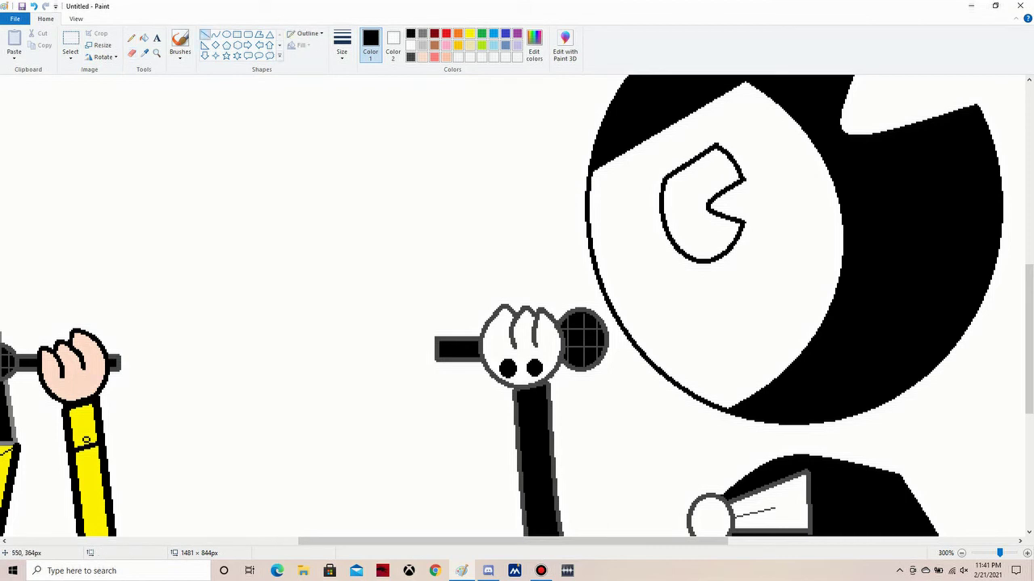
pyautogui.click(144, 38)
pyautogui.click(699, 214)
pyautogui.click(131, 53)
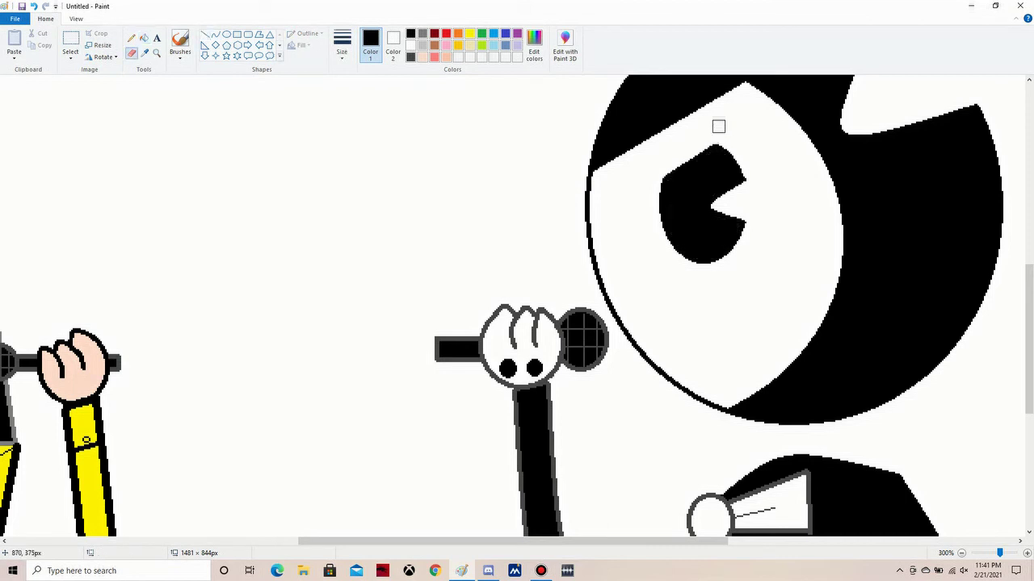
# Draw the open smiling mouth below the eye with black curves for its lower lip, upper lip and rear corner
pyautogui.click(215, 33)
pyautogui.moveTo(654, 368); pyautogui.dragTo(780, 294)
pyautogui.moveTo(717, 332); pyautogui.dragTo(708, 386)
pyautogui.click(711, 373)
pyautogui.moveTo(620, 319); pyautogui.dragTo(741, 256)
pyautogui.moveTo(682, 289); pyautogui.dragTo(686, 302)
pyautogui.moveTo(741, 256)
pyautogui.mouseDown()
pyautogui.moveTo(781, 296)
pyautogui.moveTo(764, 260)
pyautogui.moveTo(782, 296)
pyautogui.moveTo(778, 251)
pyautogui.mouseUp()
pyautogui.hotkey('ctrl', 'z')
pyautogui.click(131, 52)
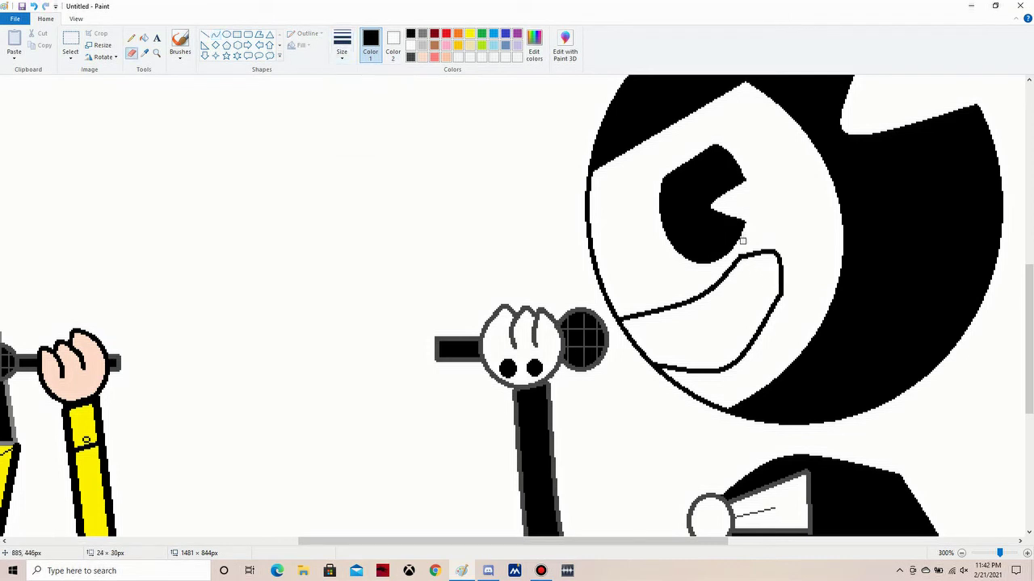
# Draw a black curve inside the mouth, following the upper lip, for the lower edge of the teeth
pyautogui.click(205, 34)
pyautogui.click(216, 34)
pyautogui.click(341, 49)
pyautogui.click(367, 95)
pyautogui.moveTo(632, 339); pyautogui.dragTo(779, 262)
pyautogui.moveTo(702, 301); pyautogui.dragTo(706, 292)
# Divide the row of teeth with short straight black lines and fill the mouth below them black
pyautogui.click(204, 34)
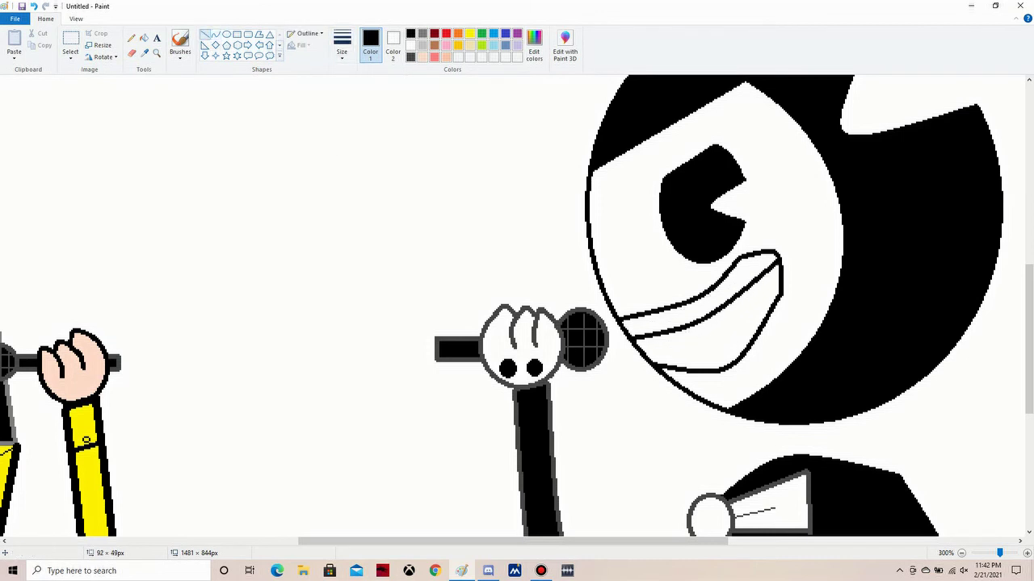
pyautogui.moveTo(643, 318)
pyautogui.mouseDown()
pyautogui.moveTo(648, 333)
pyautogui.moveTo(684, 324)
pyautogui.mouseUp()
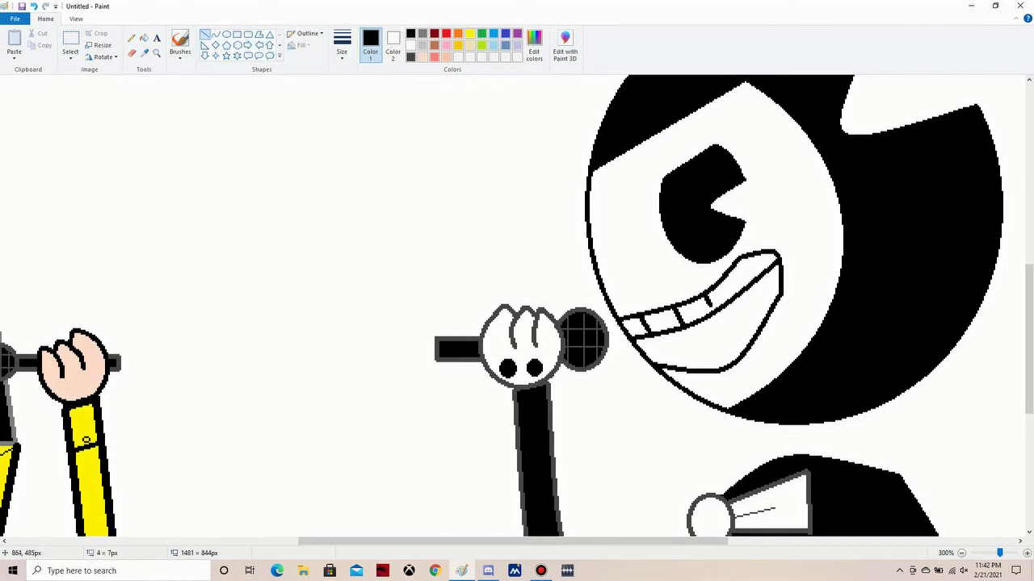
pyautogui.moveTo(733, 269); pyautogui.dragTo(741, 286)
pyautogui.click(143, 38)
pyautogui.click(703, 343)
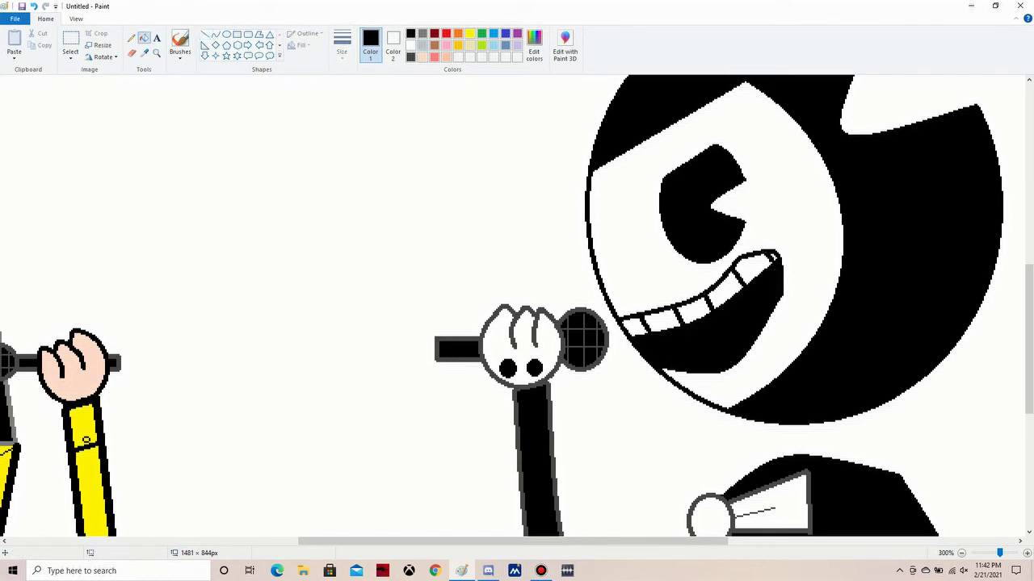
# Draw a curved tongue at the bottom of the horned character's mouth and fill it light grey
pyautogui.click(215, 34)
pyautogui.moveTo(686, 372)
pyautogui.mouseDown()
pyautogui.moveTo(751, 344)
pyautogui.moveTo(709, 347)
pyautogui.mouseUp()
pyautogui.click(143, 38)
pyautogui.click(723, 362)
pyautogui.hotkey('ctrl', 'pagedown')
pyautogui.hotkey('ctrl', 'pagedown')
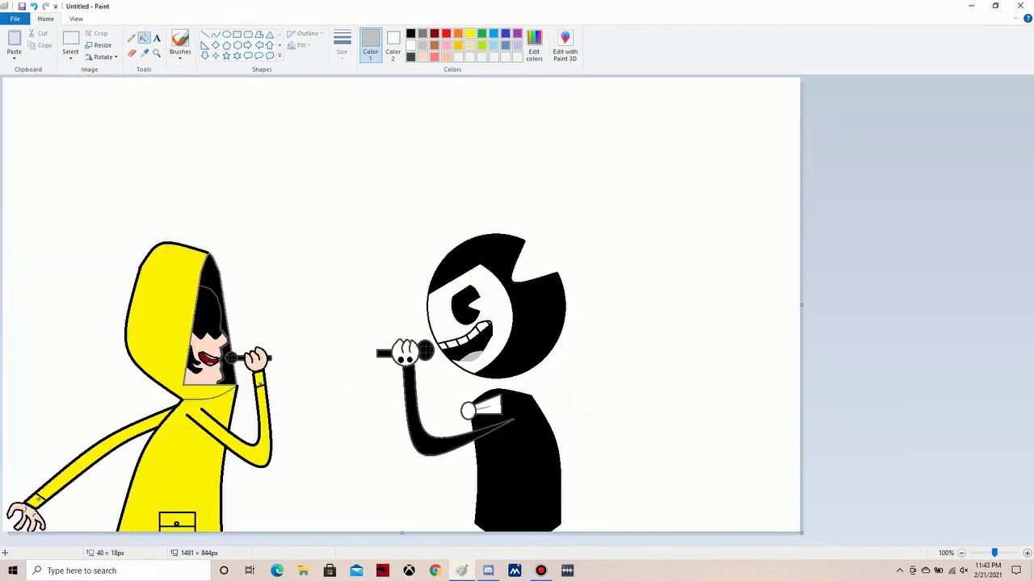
# Draw the upper edge of the horned character's rear arm as a black curve sloping down and away from the shoulder, about 216 × 124 px
pyautogui.hotkey('ctrl', 'pageup')
pyautogui.scroll(-5, 403, 306)
pyautogui.hscroll(5, 403, 307)
pyautogui.click(540, 571)
pyautogui.click(215, 34)
pyautogui.click(342, 47)
pyautogui.click(367, 97)
pyautogui.moveTo(615, 371)
pyautogui.mouseDown()
pyautogui.moveTo(766, 373)
pyautogui.moveTo(837, 496)
pyautogui.mouseUp()
pyautogui.scroll(-2, 837, 496)
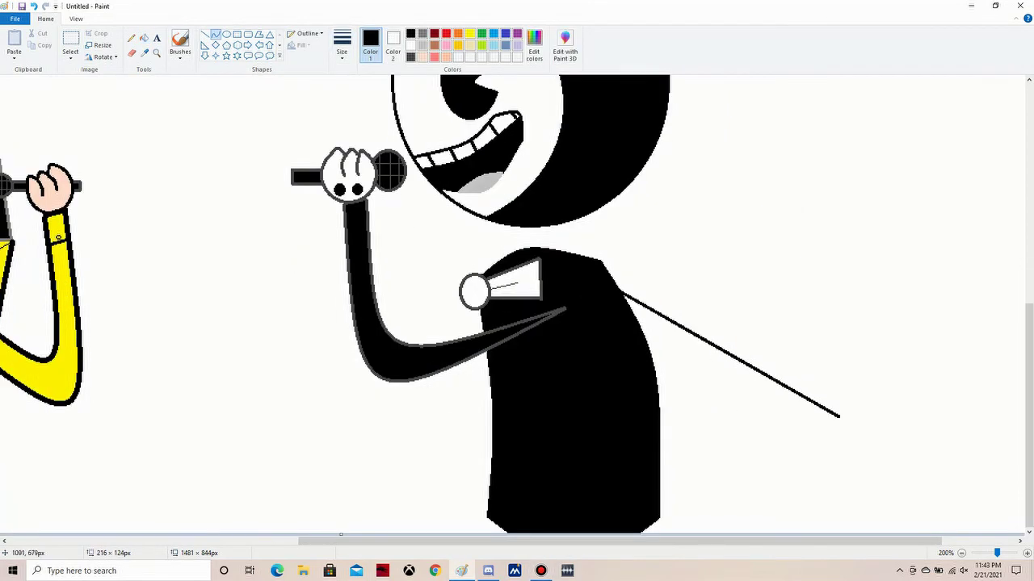
pyautogui.moveTo(727, 351); pyautogui.dragTo(790, 307)
# Draw the rear arm's matching lower curve and close its wrist end with a short straight line
pyautogui.moveTo(636, 318); pyautogui.dragTo(833, 444)
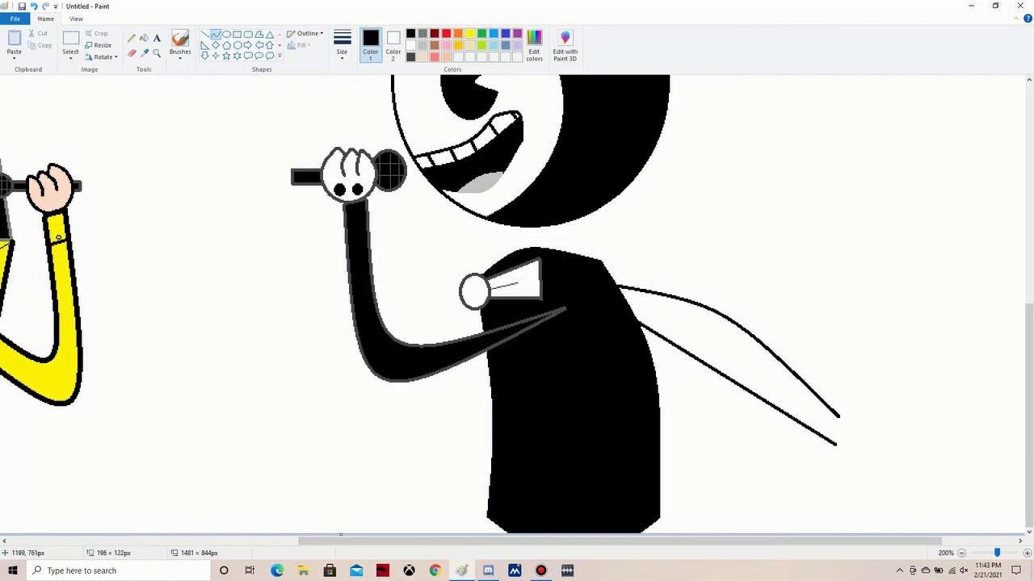
pyautogui.moveTo(735, 381); pyautogui.dragTo(767, 355)
pyautogui.click(205, 34)
pyautogui.moveTo(838, 429); pyautogui.dragTo(832, 444)
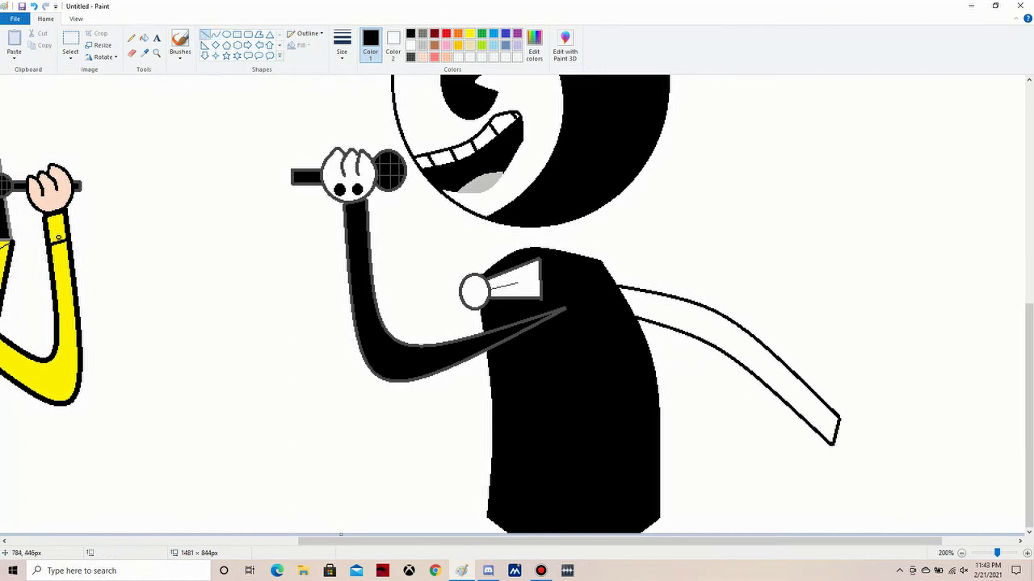
# Fill the horned character's outlined rear arm black
pyautogui.click(131, 53)
pyautogui.click(343, 44)
pyautogui.click(355, 133)
pyautogui.click(144, 38)
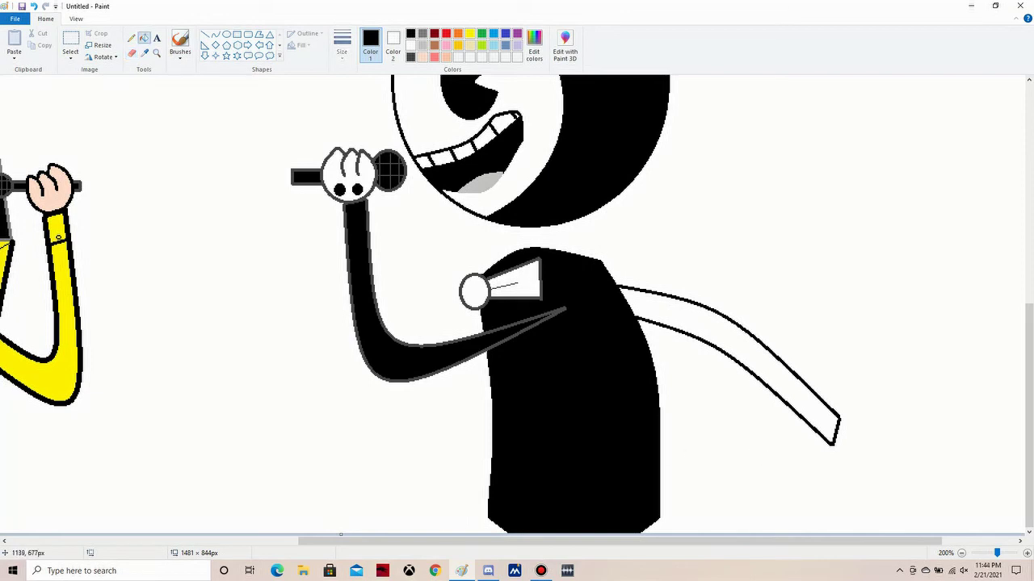
pyautogui.click(711, 325)
# Draw a thin dark grey line at the shoulder to separate the rear arm from the torso
pyautogui.click(205, 33)
pyautogui.click(423, 33)
pyautogui.click(342, 44)
pyautogui.click(356, 81)
pyautogui.moveTo(615, 284); pyautogui.dragTo(636, 318)
pyautogui.press('Return')
# Start the rear arm's open hand with black curves from the wrist around its uppermost finger
pyautogui.scroll(-3, 517, 307)
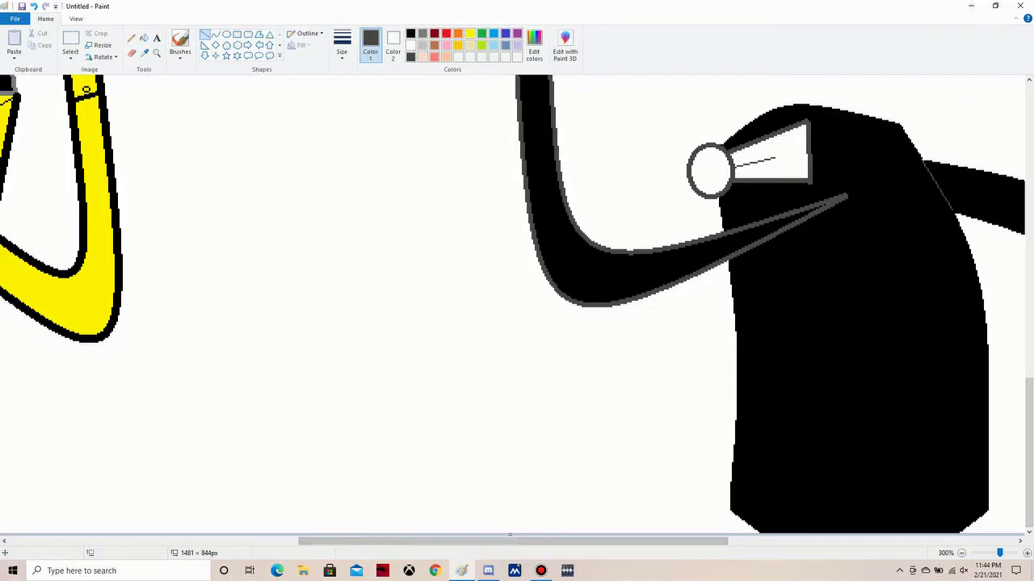
pyautogui.moveTo(513, 541); pyautogui.dragTo(737, 541)
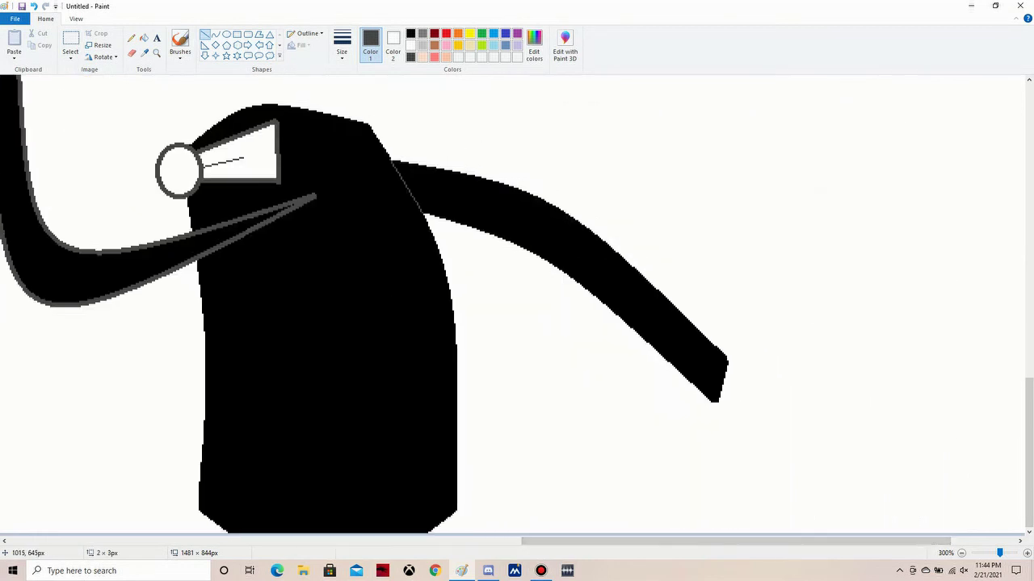
pyautogui.click(215, 34)
pyautogui.click(342, 44)
pyautogui.click(368, 117)
pyautogui.moveTo(737, 353)
pyautogui.mouseDown()
pyautogui.moveTo(784, 370)
pyautogui.moveTo(755, 344)
pyautogui.mouseUp()
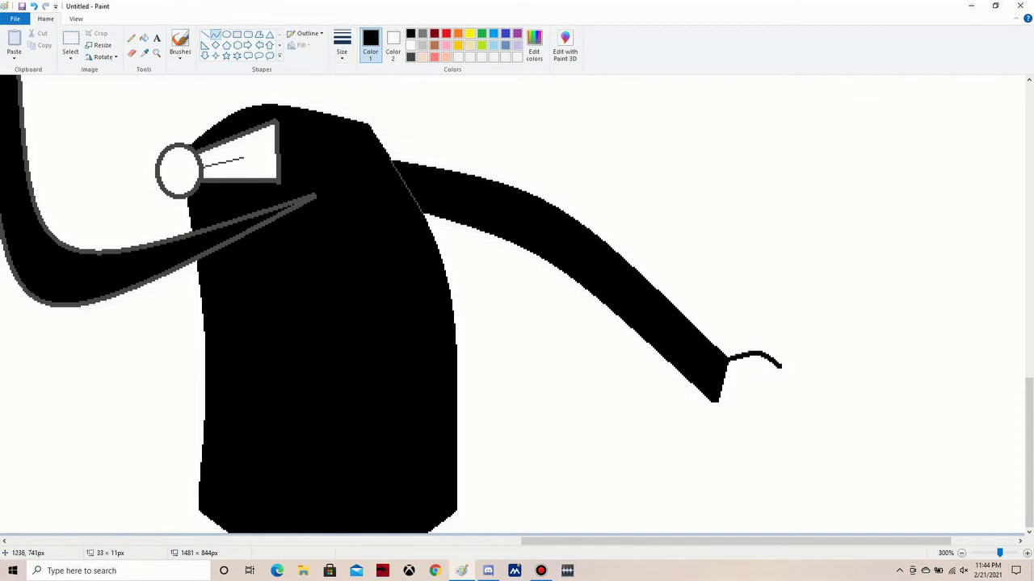
pyautogui.moveTo(779, 388)
pyautogui.mouseDown()
pyautogui.moveTo(743, 378)
pyautogui.moveTo(769, 404)
pyautogui.mouseUp()
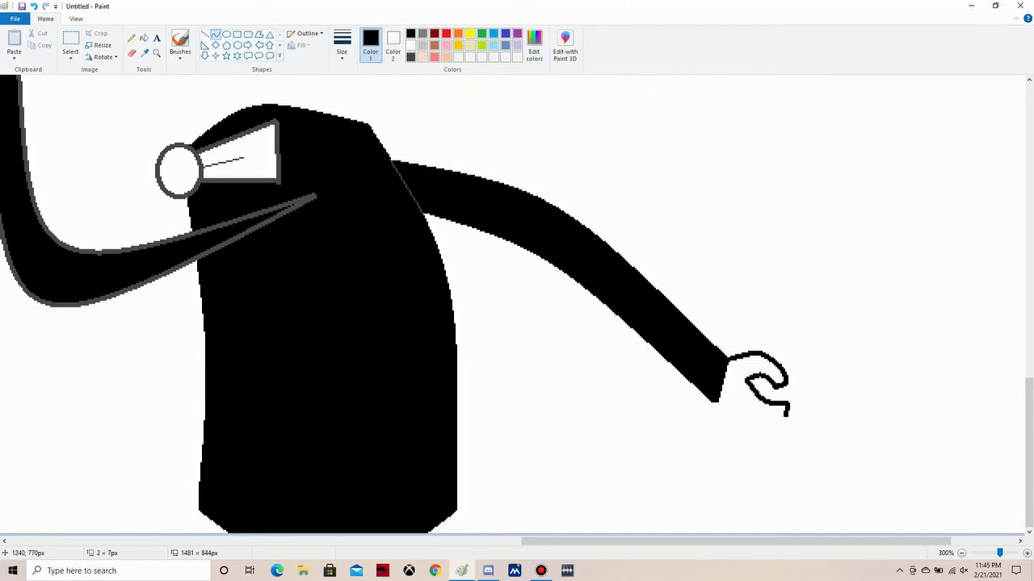
# Complete the open hand's outline with curved lower fingers back to the wrist, and add thin crease lines on the palm
pyautogui.moveTo(777, 415)
pyautogui.mouseDown()
pyautogui.moveTo(748, 417)
pyautogui.moveTo(730, 435)
pyautogui.moveTo(770, 433)
pyautogui.moveTo(778, 449)
pyautogui.moveTo(671, 464)
pyautogui.mouseUp()
pyautogui.moveTo(732, 425)
pyautogui.mouseDown()
pyautogui.moveTo(726, 457)
pyautogui.moveTo(740, 456)
pyautogui.moveTo(721, 458)
pyautogui.moveTo(719, 406)
pyautogui.moveTo(716, 429)
pyautogui.mouseUp()
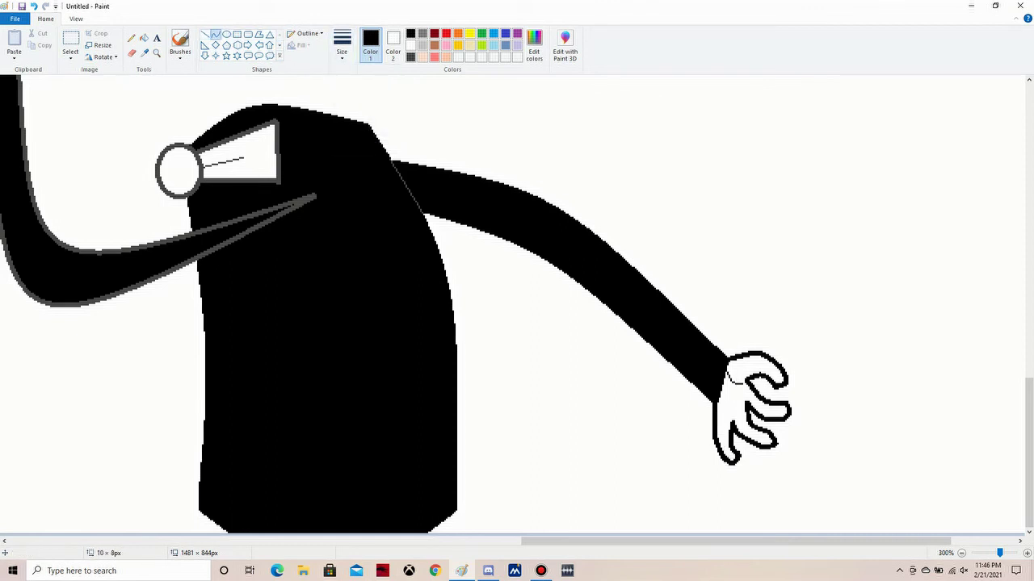
pyautogui.click(132, 53)
pyautogui.click(341, 48)
pyautogui.click(366, 139)
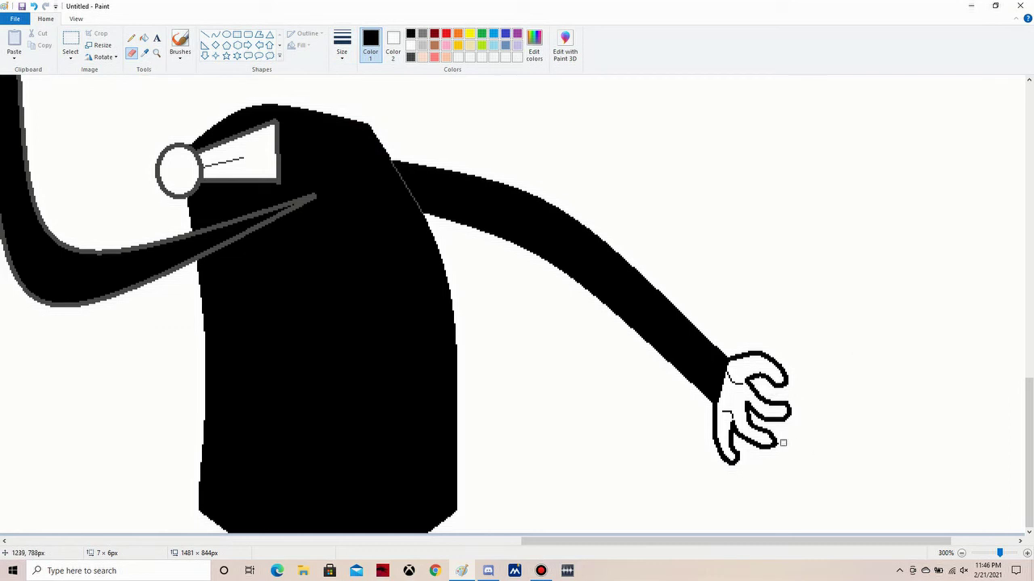
# Draw a thick black curved tail from the lower back of the torso, passing the wrist and rising beyond the hand
pyautogui.click(215, 34)
pyautogui.click(342, 49)
pyautogui.click(366, 113)
pyautogui.moveTo(457, 491)
pyautogui.mouseDown()
pyautogui.moveTo(583, 479)
pyautogui.moveTo(992, 334)
pyautogui.moveTo(734, 288)
pyautogui.moveTo(879, 129)
pyautogui.moveTo(878, 94)
pyautogui.mouseUp()
pyautogui.moveTo(743, 223); pyautogui.dragTo(731, 517)
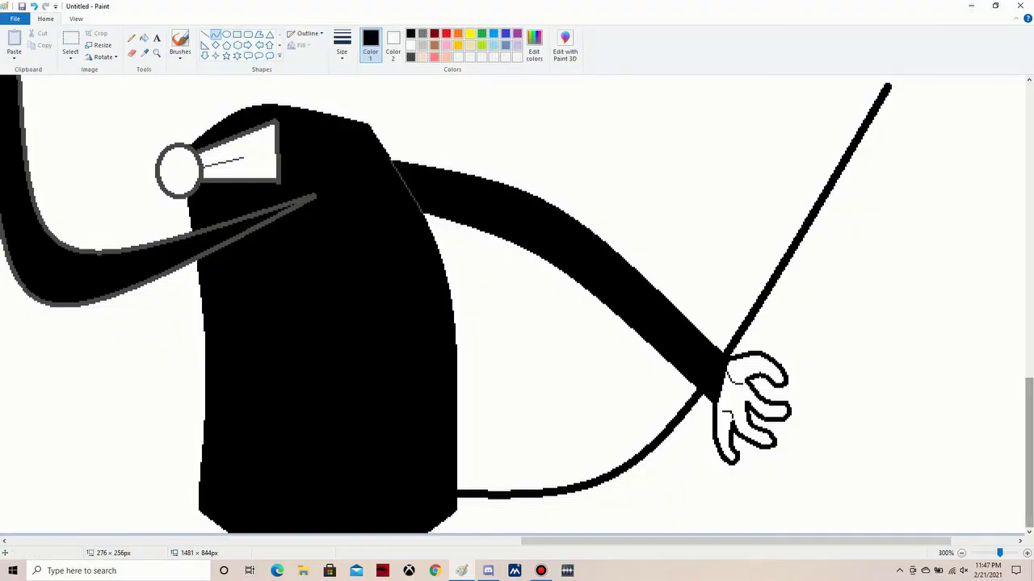
# Draw a triangular arrowhead at the tail's tip with straight black lines and fill it black
pyautogui.moveTo(1029, 452); pyautogui.dragTo(1028, 374)
pyautogui.click(205, 34)
pyautogui.moveTo(922, 340)
pyautogui.mouseDown()
pyautogui.moveTo(871, 309)
pyautogui.moveTo(919, 280)
pyautogui.moveTo(919, 337)
pyautogui.mouseUp()
pyautogui.click(144, 38)
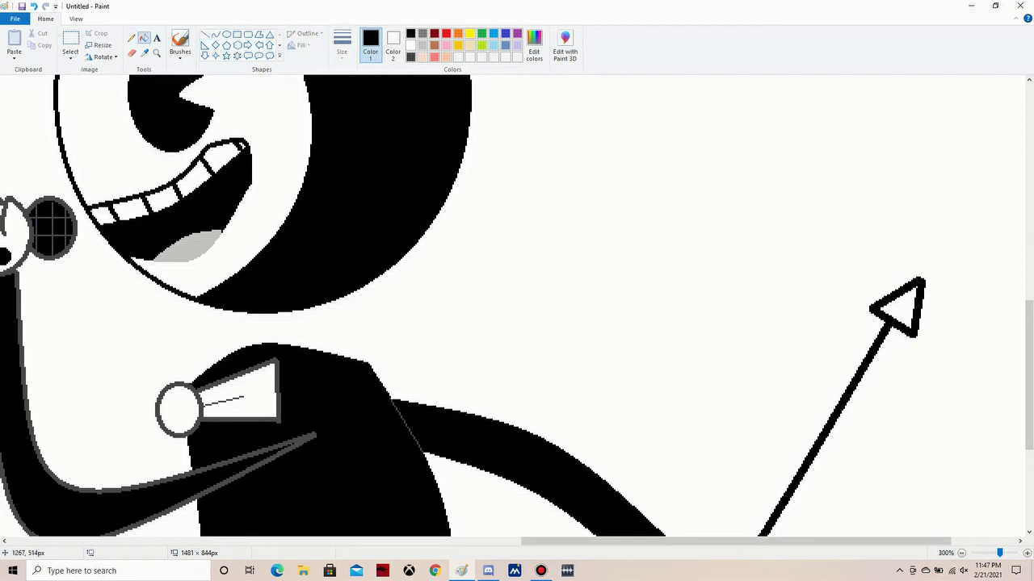
pyautogui.click(898, 311)
pyautogui.click(180, 45)
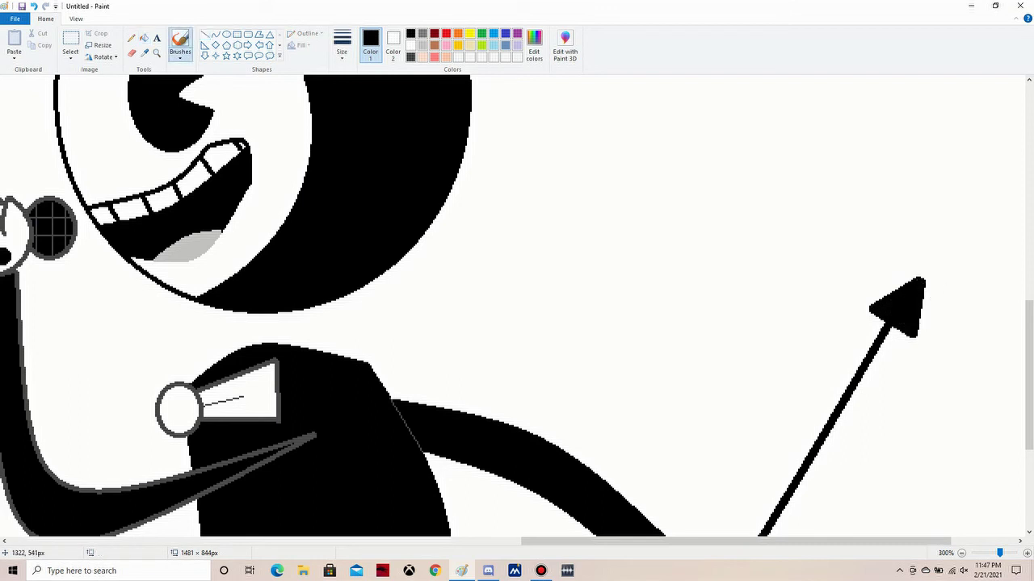
# Fill the white background grey, including the enclosed areas between each character's torso and outstretched arm
pyautogui.scroll(-2, 923, 470)
pyautogui.click(422, 33)
pyautogui.click(144, 38)
pyautogui.click(323, 202)
pyautogui.click(243, 402)
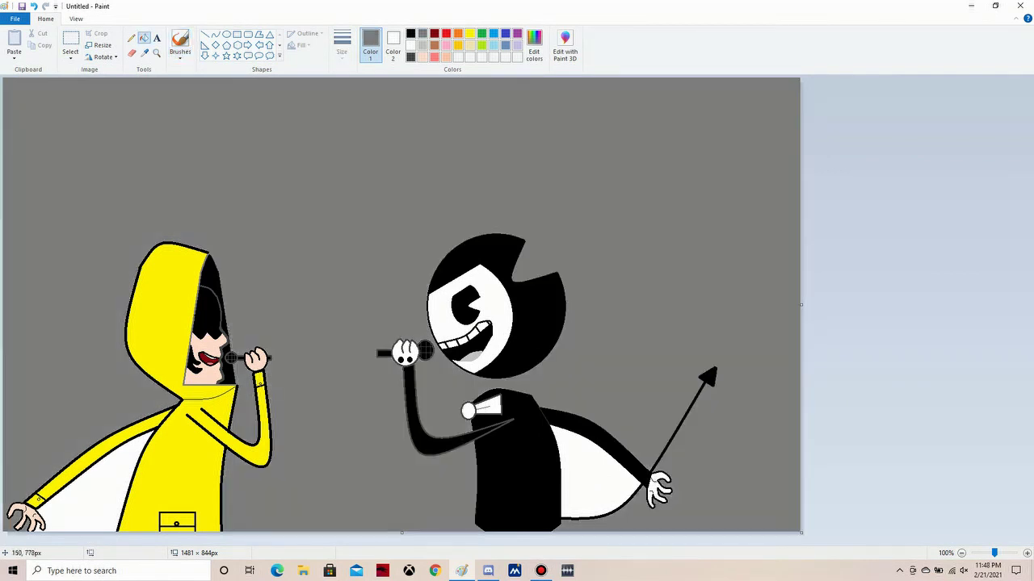
pyautogui.click(84, 496)
pyautogui.click(602, 490)
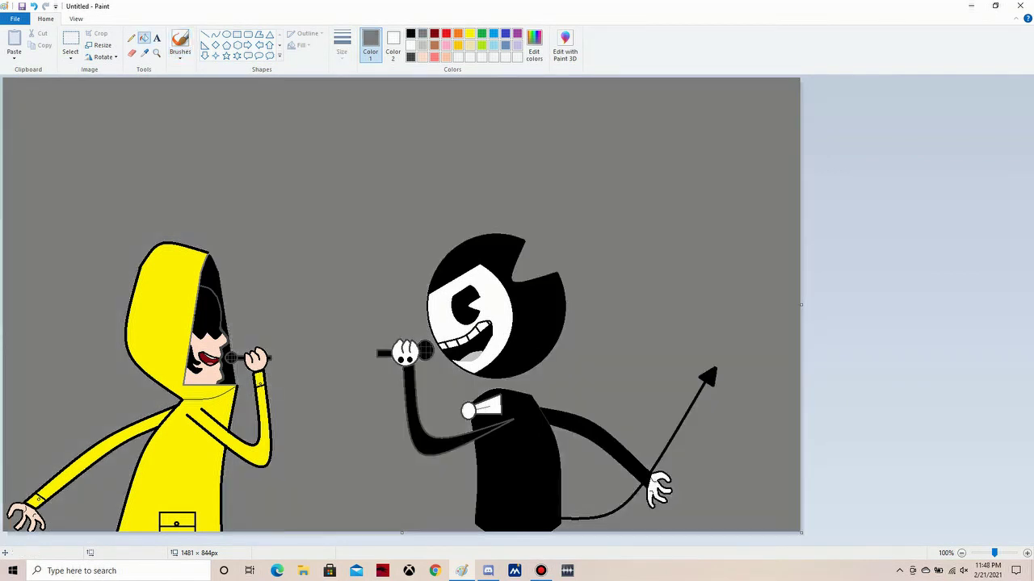